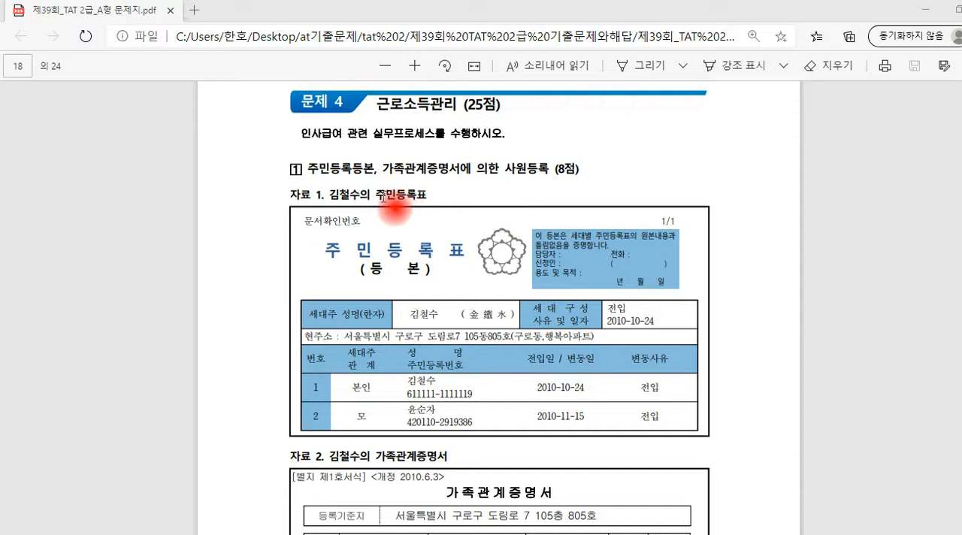
Examine the household members listed in the 주민등록표 and the family members listed in the 가족관계증명서
drag(374, 195, 427, 196)
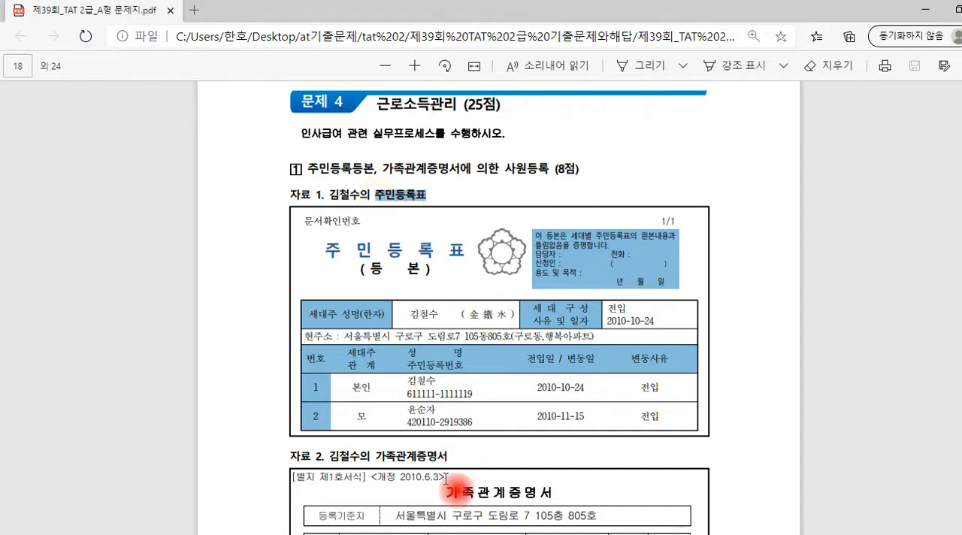
drag(446, 493, 554, 497)
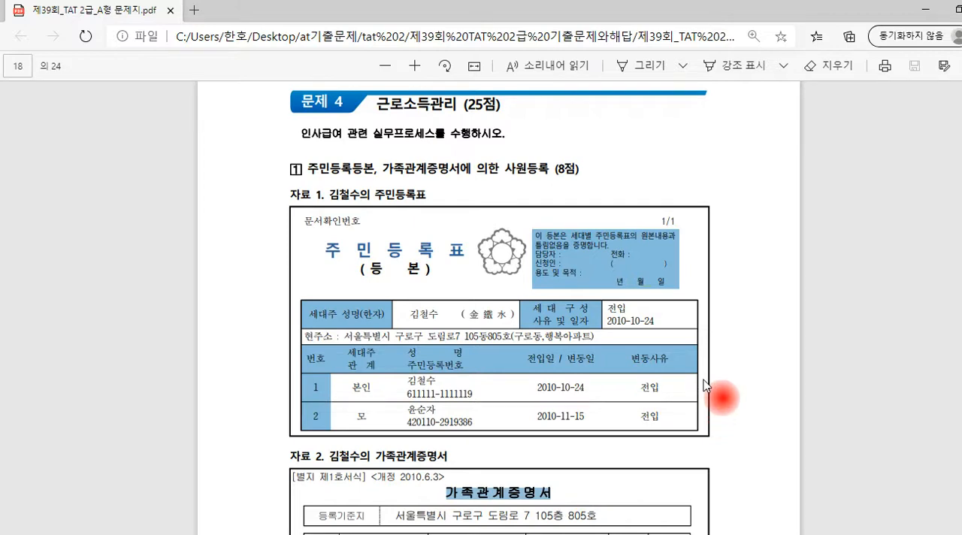
click(755, 336)
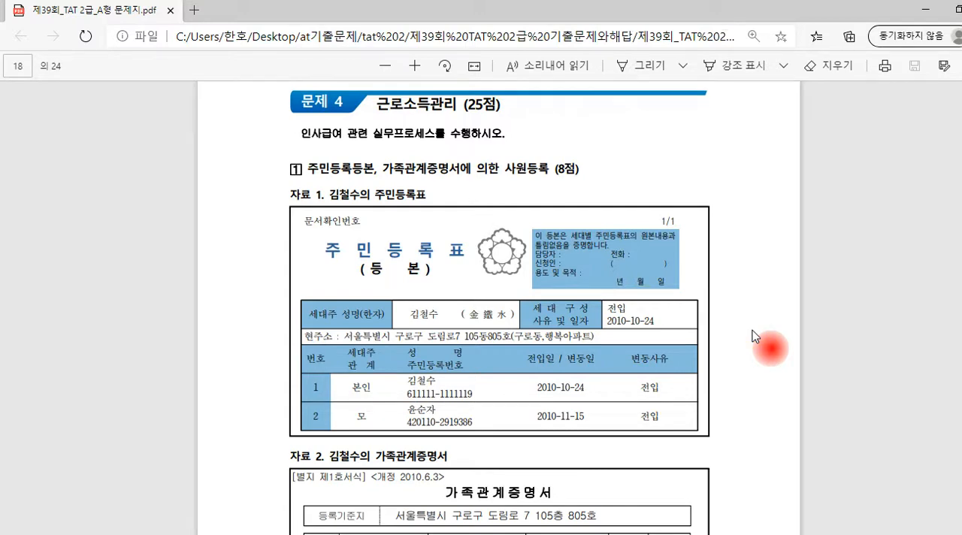
scroll(755, 336, down, 2)
scroll(755, 336, up, 1)
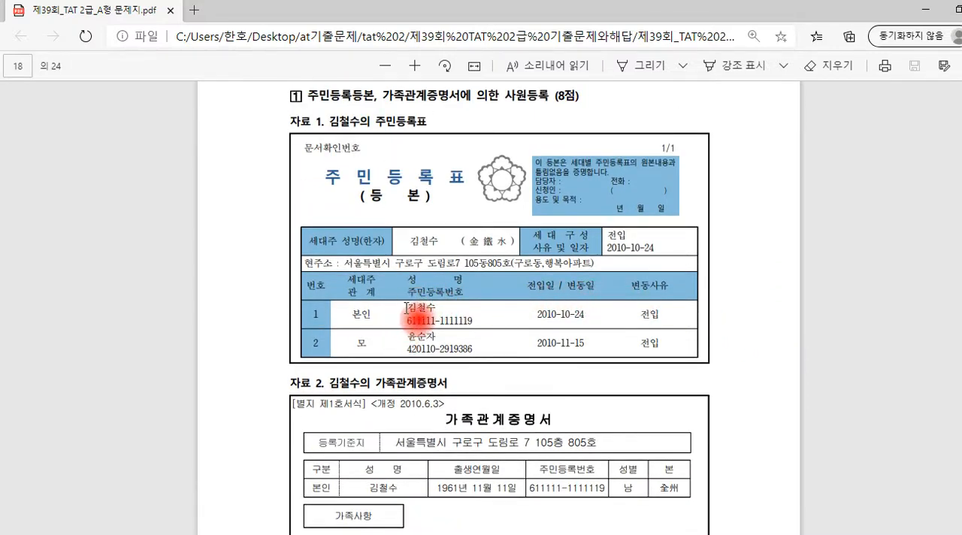
drag(403, 309, 440, 307)
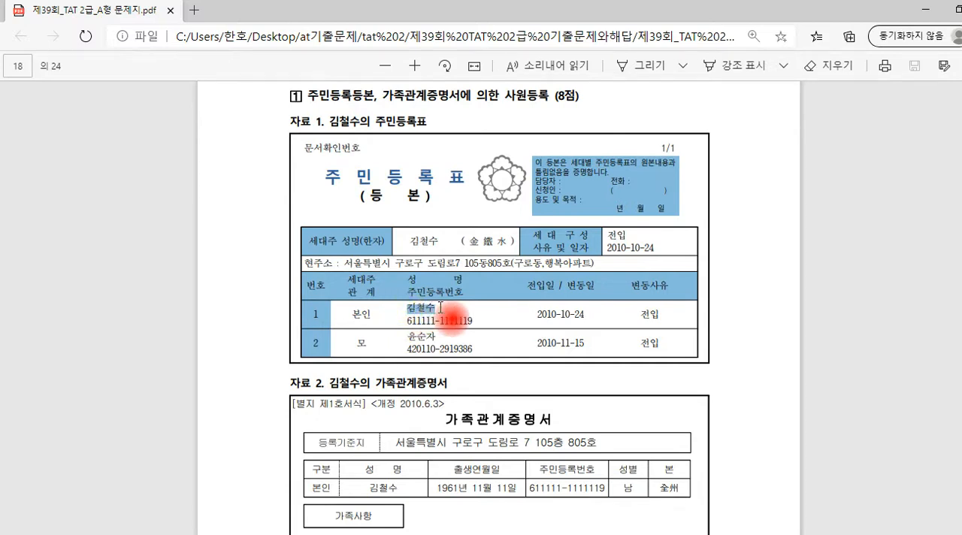
drag(403, 339, 435, 340)
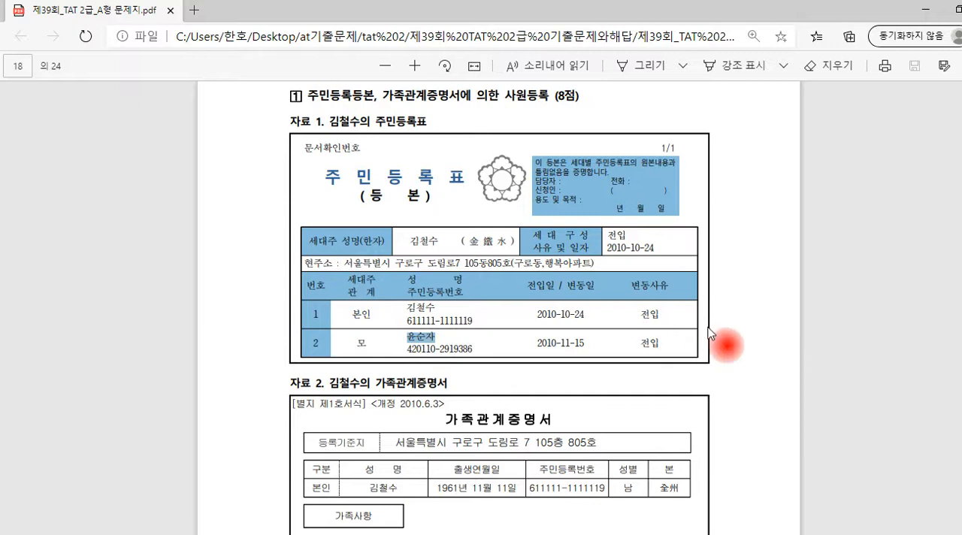
scroll(720, 333, down, 2)
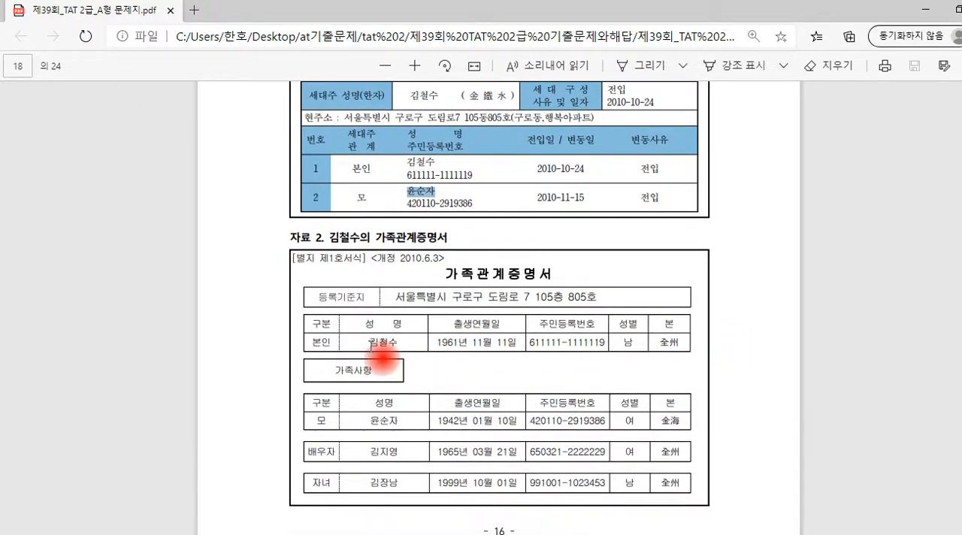
drag(369, 342, 388, 344)
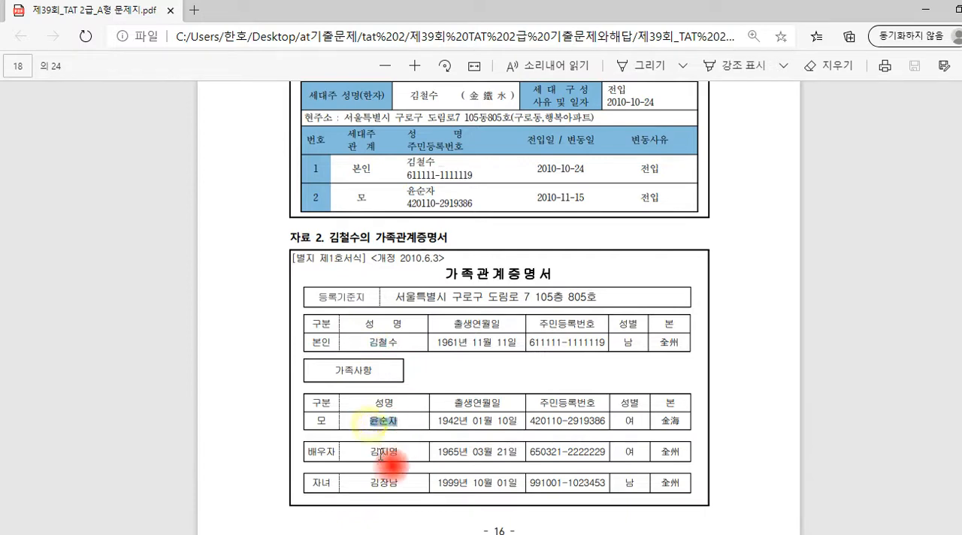
drag(387, 452, 397, 483)
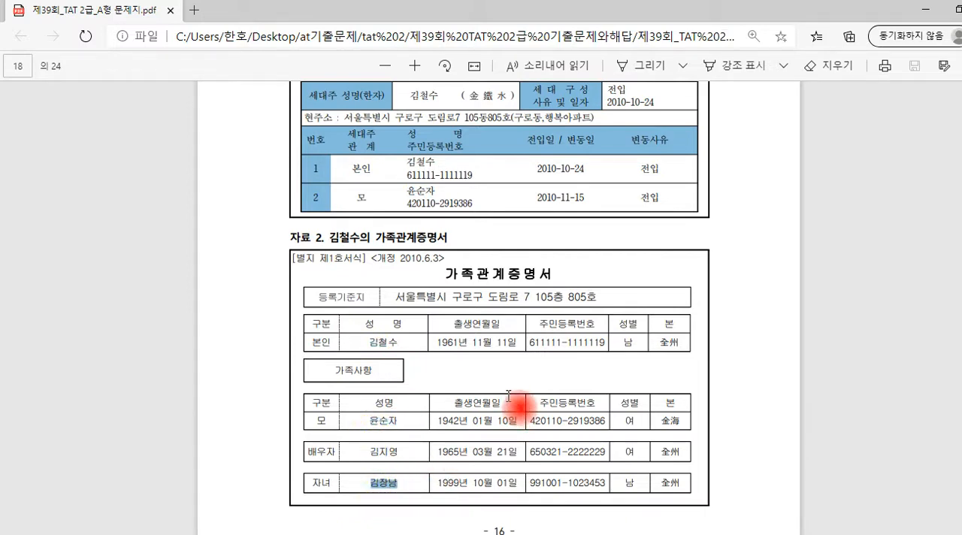
scroll(447, 259, up, 2)
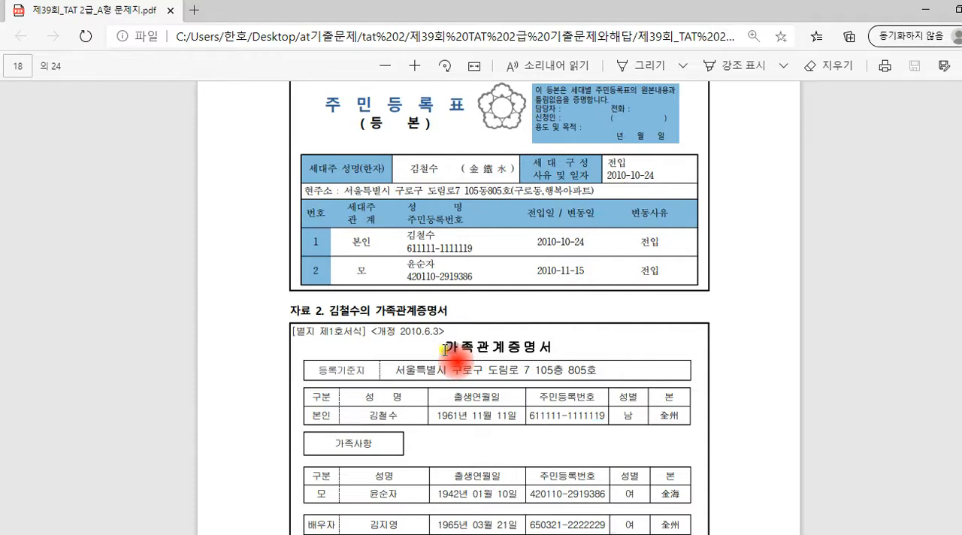
Compare the 주민등록표 and 가족관계증명서 by selecting each document's title and reviewing the people it lists
drag(444, 349, 556, 360)
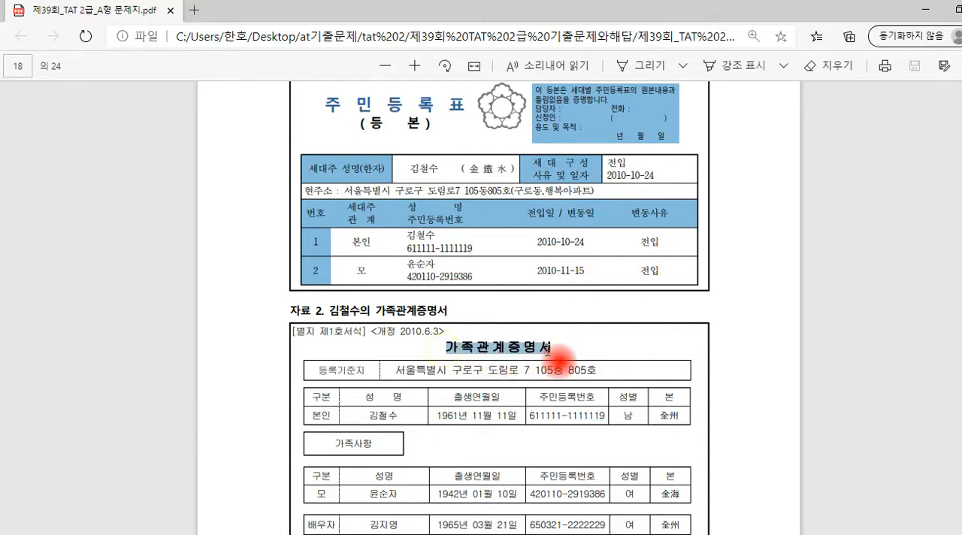
scroll(560, 360, up, 1)
drag(328, 185, 457, 196)
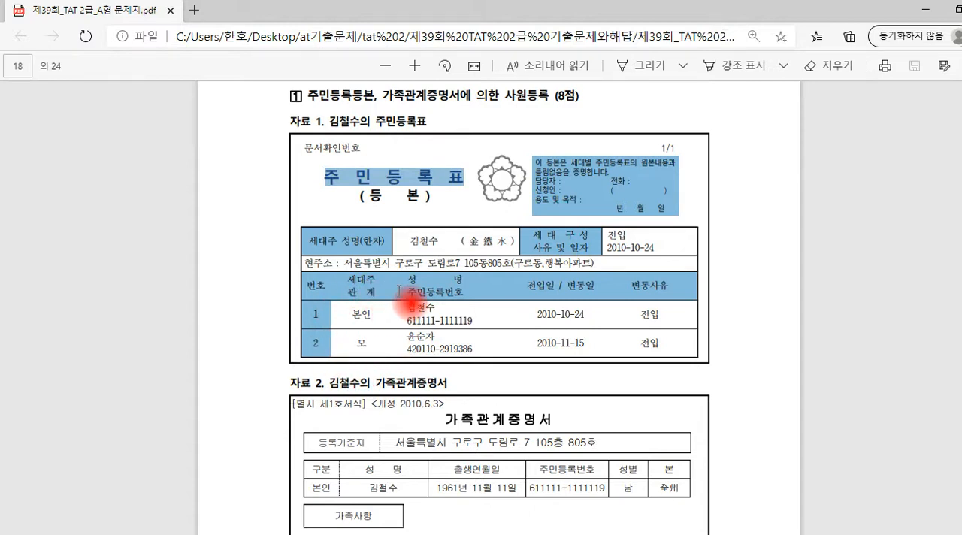
scroll(410, 300, down, 1)
drag(438, 347, 569, 337)
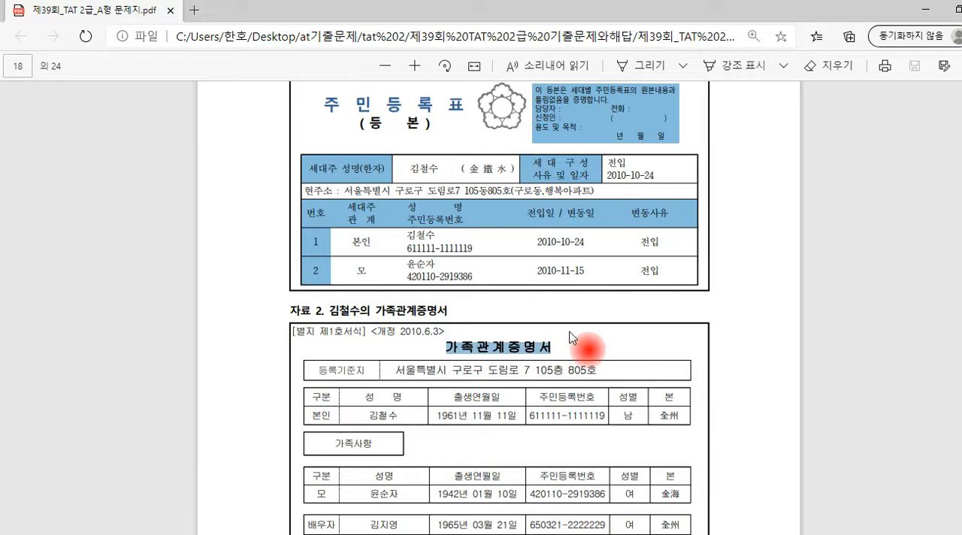
scroll(570, 337, down, 1)
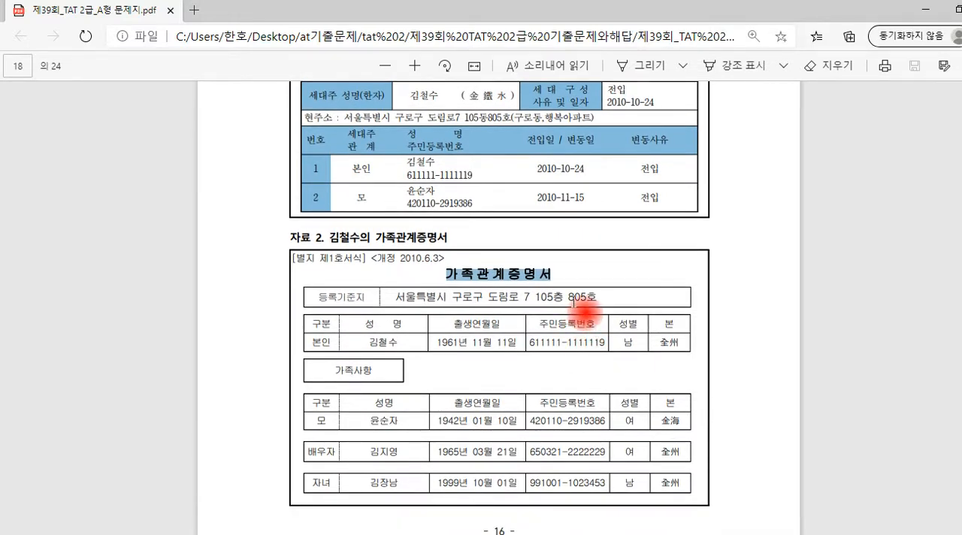
scroll(574, 299, up, 1)
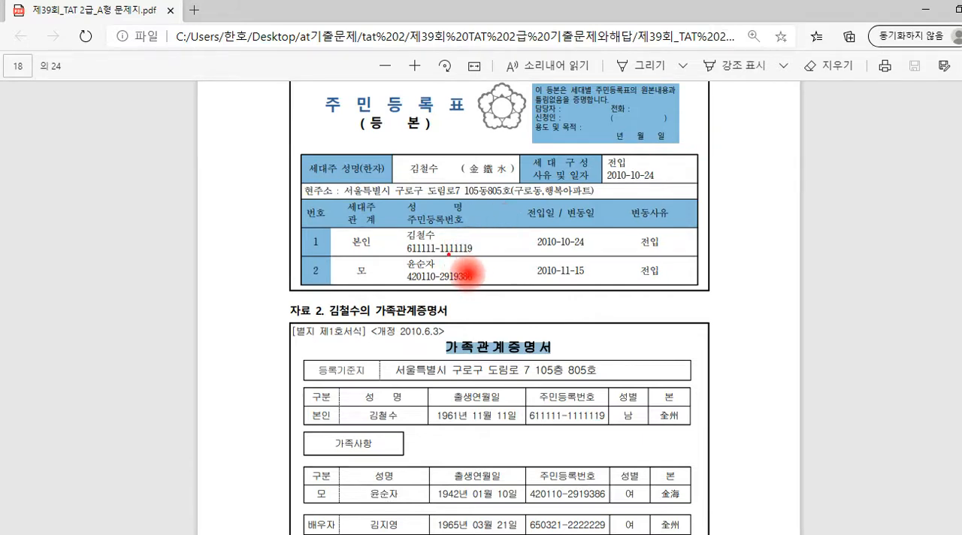
Circle the gender digit in the householder's resident number on the 주민등록표 and write "부X" beside it in red
mouse_move(446, 258)
mouse_down()
mouse_move(436, 258)
mouse_move(436, 240)
mouse_move(451, 256)
mouse_up()
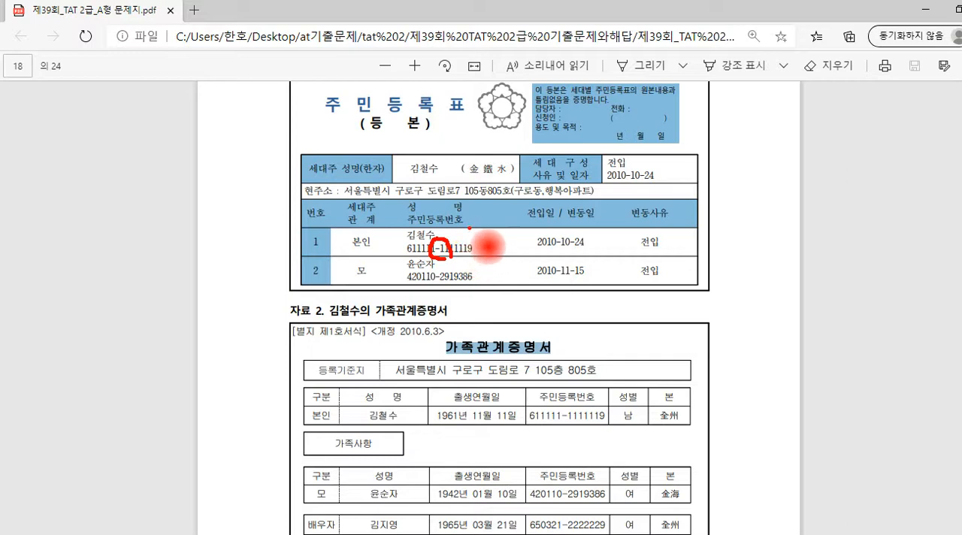
drag(467, 218, 478, 228)
drag(468, 223, 478, 228)
mouse_move(465, 236)
mouse_down()
mouse_move(480, 235)
mouse_move(475, 247)
mouse_move(511, 243)
mouse_up()
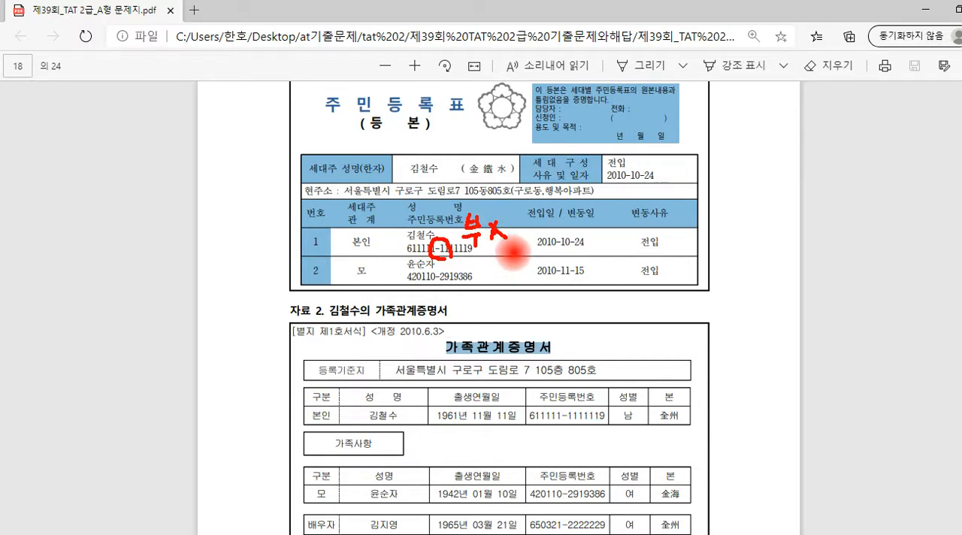
Circle the mother's birth year digits on the 주민등록표, add a circled handwritten note beside them, and clear the red markings
click(414, 287)
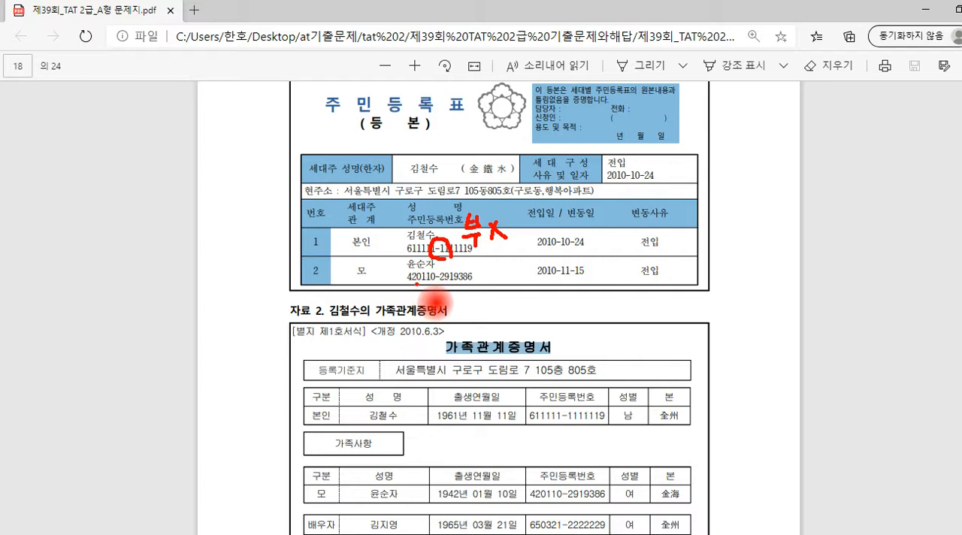
mouse_move(400, 283)
mouse_down()
mouse_move(425, 283)
mouse_move(403, 285)
mouse_up()
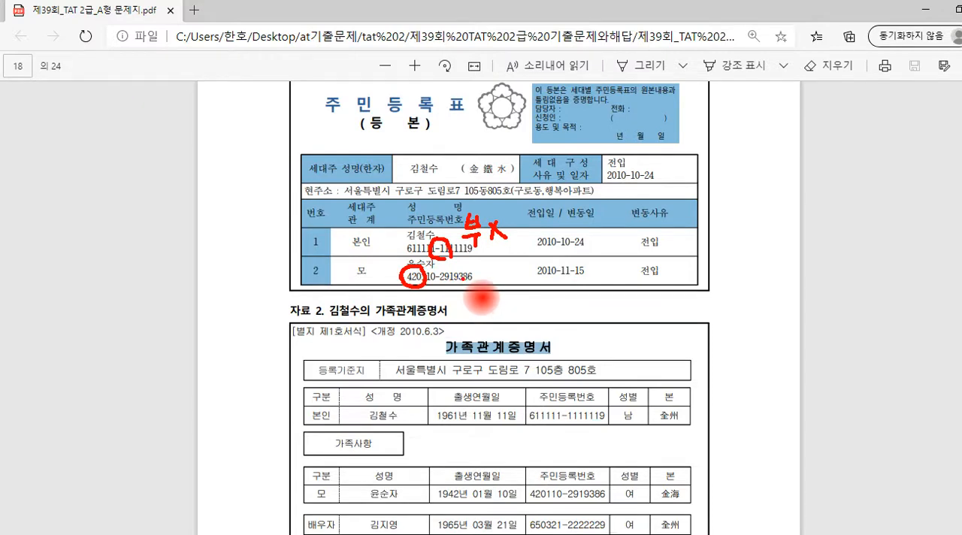
mouse_move(489, 273)
mouse_down()
mouse_move(514, 301)
mouse_move(468, 296)
mouse_move(509, 253)
mouse_move(526, 303)
mouse_up()
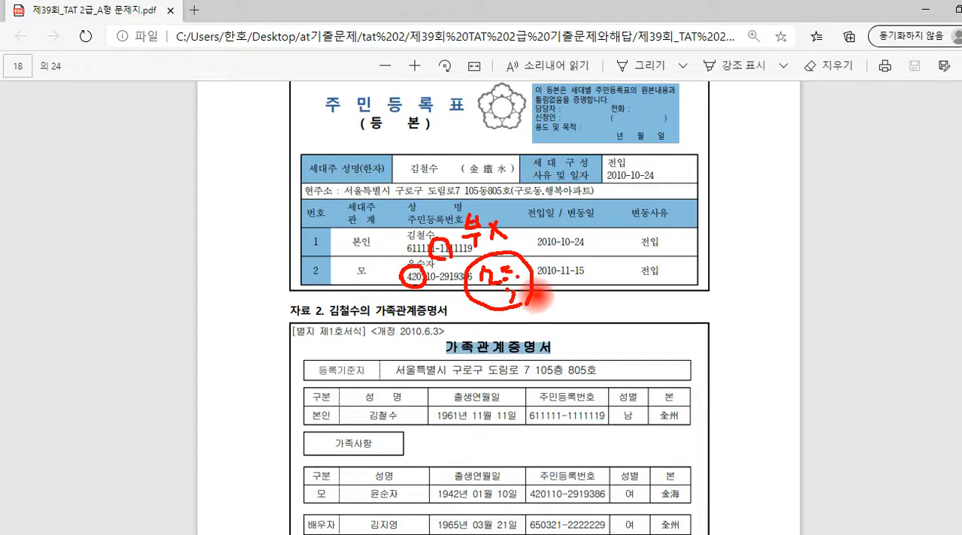
click(502, 178)
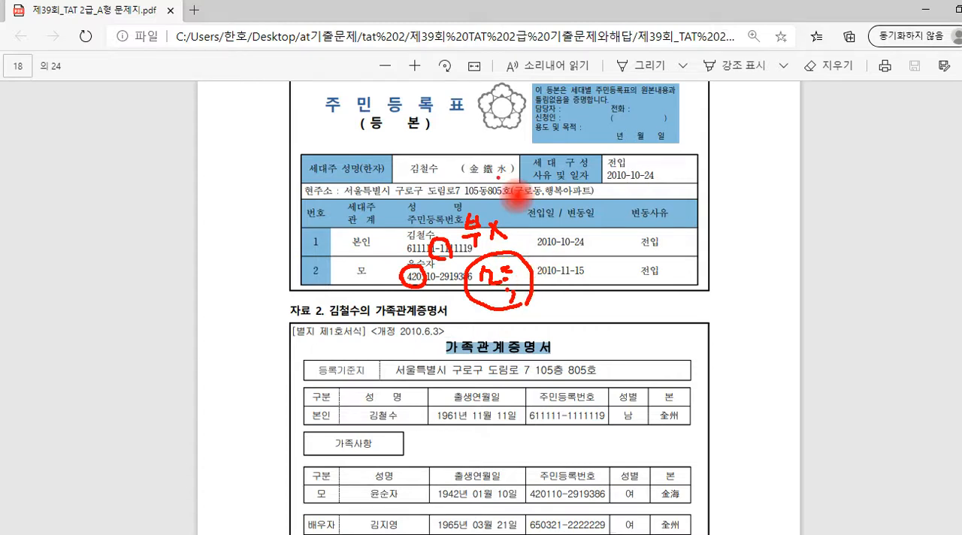
key(Escape)
Circle 배우자 in the 가족관계증명서 in red and link it to the 자녀 row with a curved line
scroll(565, 348, down, 3)
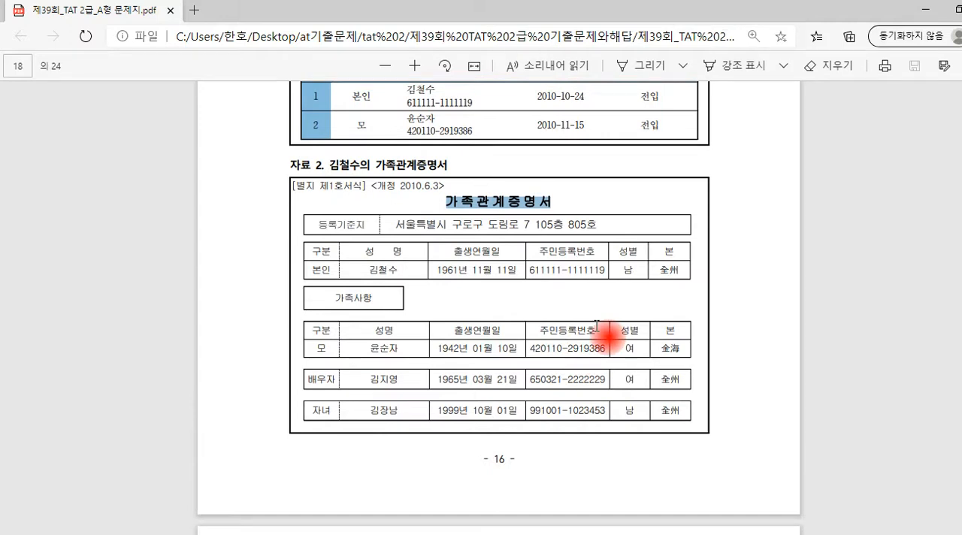
click(367, 379)
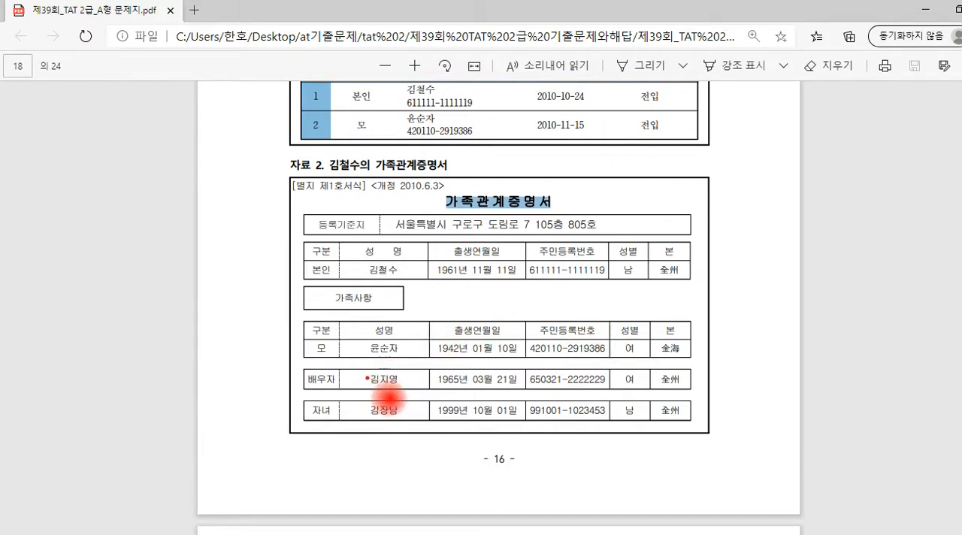
mouse_move(338, 371)
mouse_down()
mouse_move(318, 386)
mouse_move(341, 380)
mouse_up()
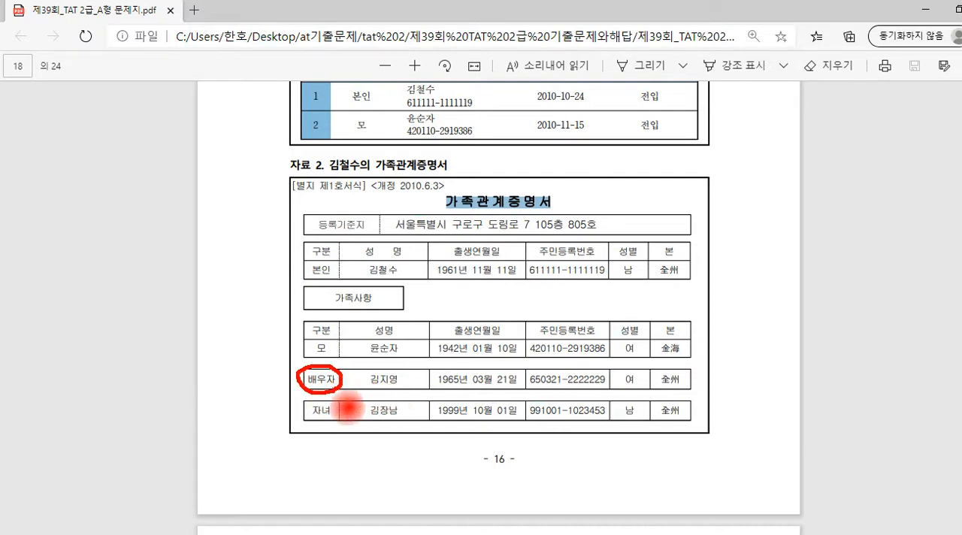
drag(298, 380, 304, 418)
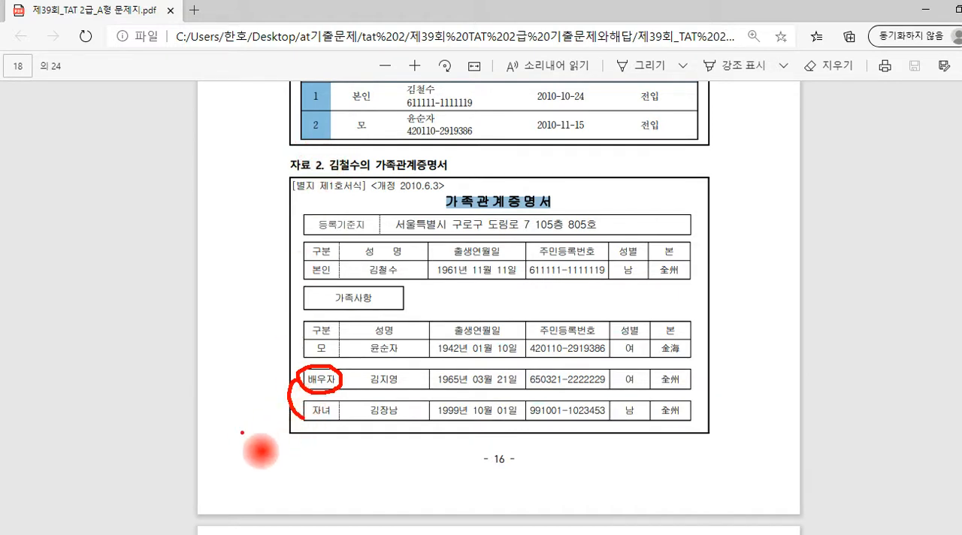
Write "생계" with a box mark below the family table, underline it, and clear all the red markings
mouse_move(249, 436)
mouse_down()
mouse_move(245, 452)
mouse_move(255, 449)
mouse_up()
drag(254, 434, 259, 444)
drag(263, 431, 268, 441)
drag(271, 451, 270, 450)
mouse_move(273, 441)
mouse_down()
mouse_move(283, 440)
mouse_move(279, 451)
mouse_up()
drag(292, 438, 294, 449)
mouse_move(297, 434)
mouse_down()
mouse_move(302, 448)
mouse_move(289, 446)
mouse_move(327, 427)
mouse_up()
drag(249, 475, 350, 451)
drag(362, 448, 365, 457)
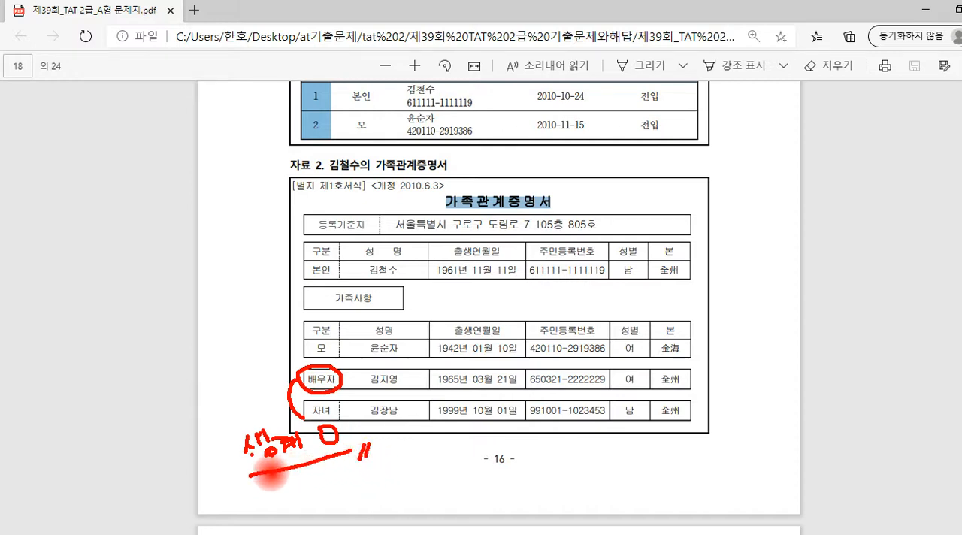
click(324, 380)
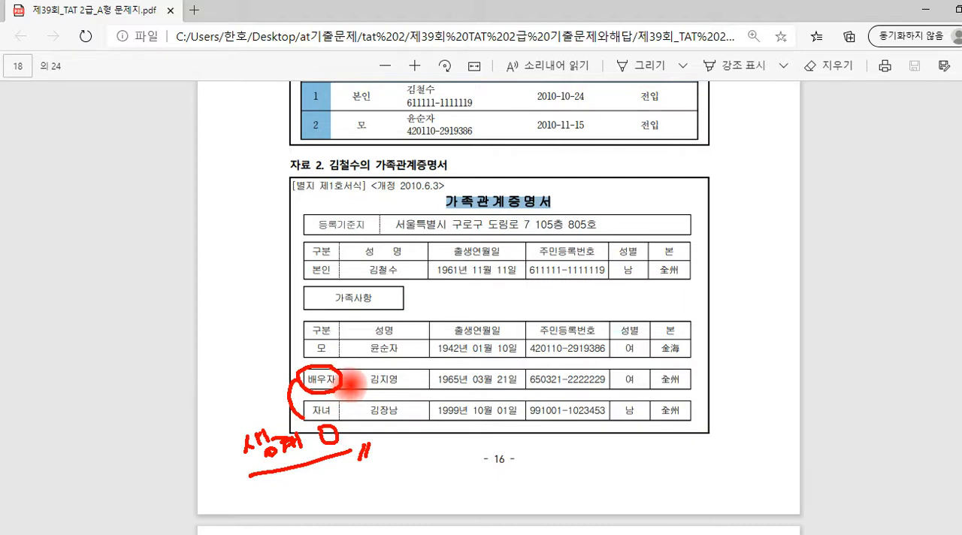
drag(323, 323, 343, 341)
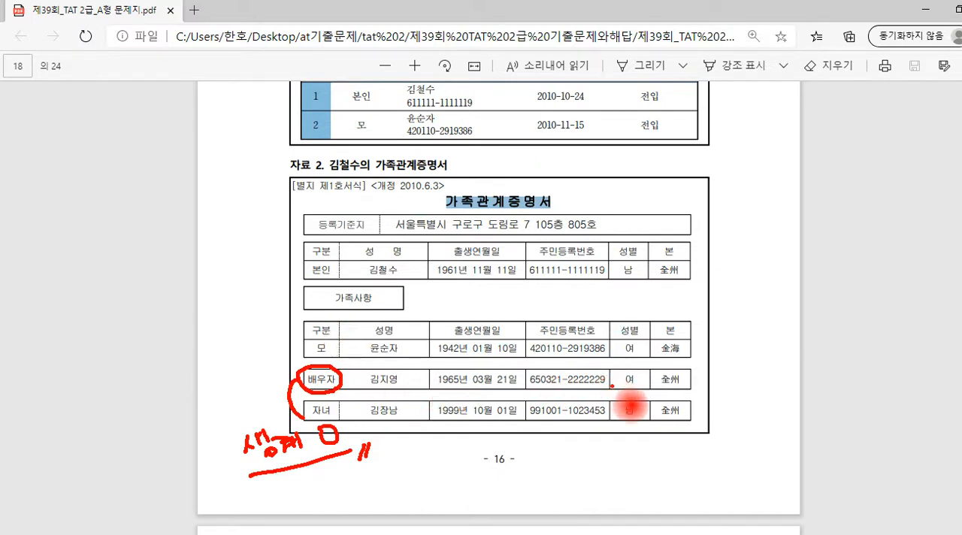
key(Escape)
In 자료설명 on page 19, underline "양도소득금액 3,000,000원", circle the mother, and write "기본X → 추가X" above it
scroll(610, 373, down, 2)
scroll(610, 373, down, 4)
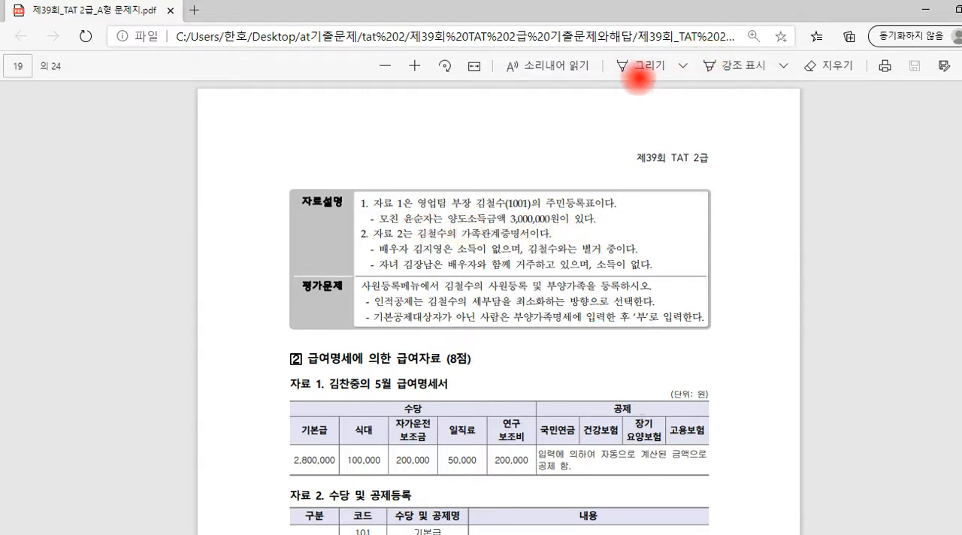
click(622, 65)
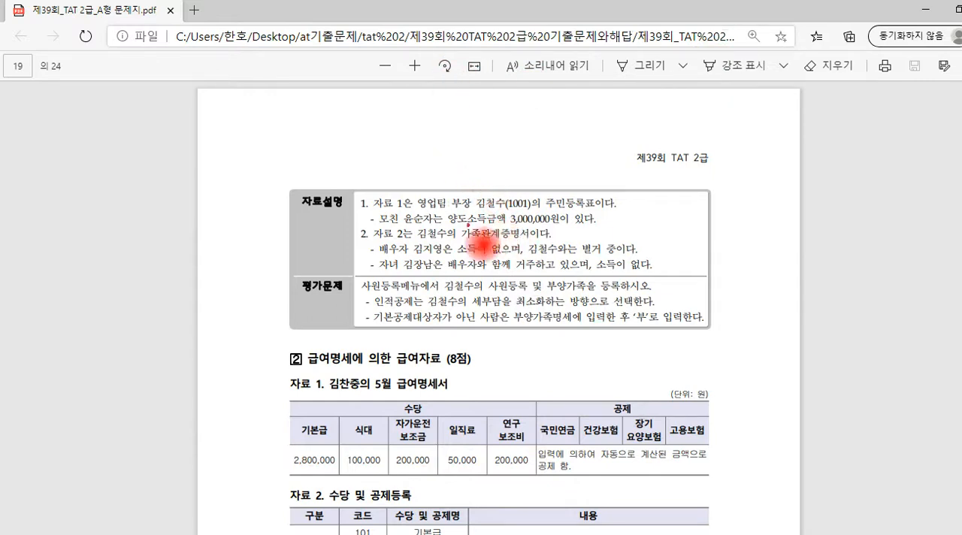
drag(450, 223, 558, 222)
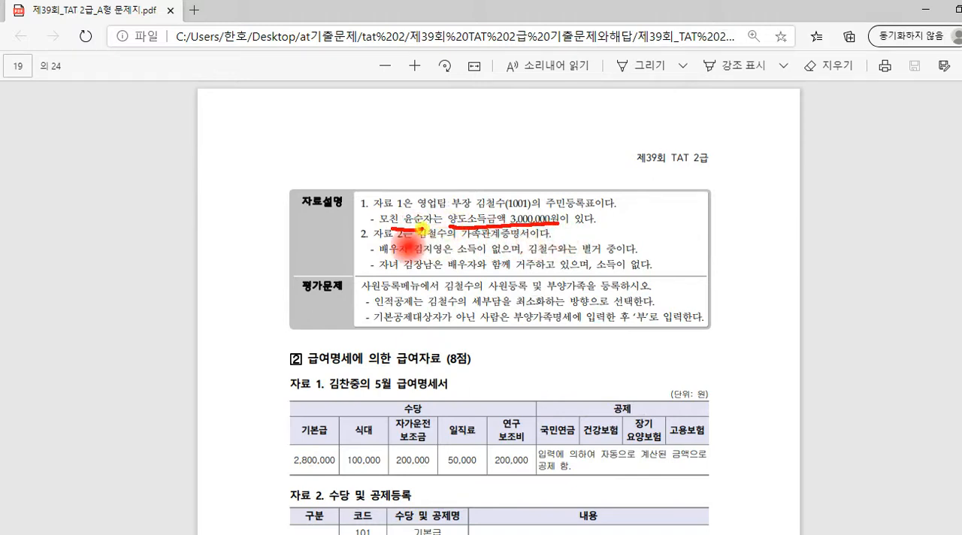
mouse_move(440, 227)
mouse_down()
mouse_move(379, 220)
mouse_move(422, 201)
mouse_move(432, 168)
mouse_move(453, 157)
mouse_move(488, 171)
mouse_move(474, 172)
mouse_up()
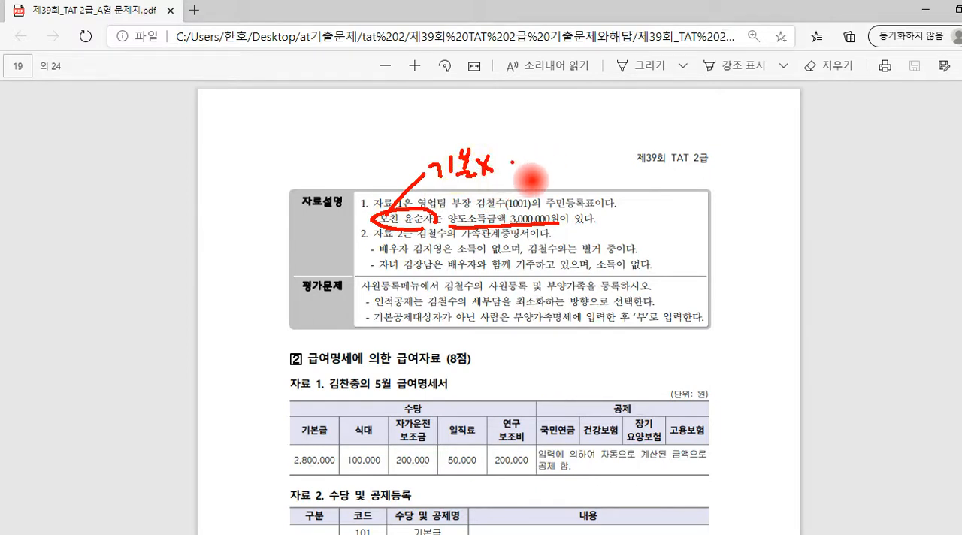
mouse_move(509, 162)
mouse_down()
mouse_move(557, 159)
mouse_move(563, 168)
mouse_move(616, 156)
mouse_up()
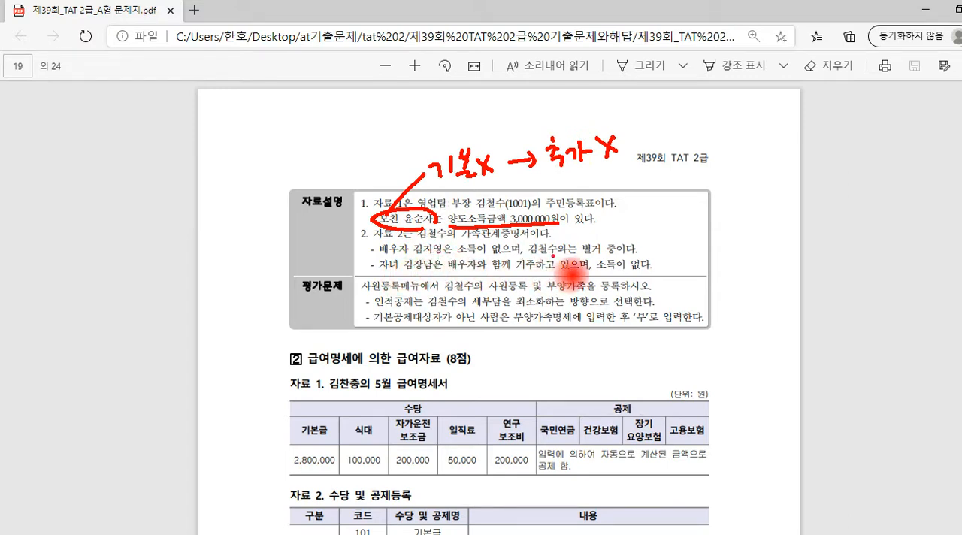
On the 배우자 line of 자료설명, underline the separation statement, circle "별거 중", and circle "소득"
drag(530, 257, 624, 260)
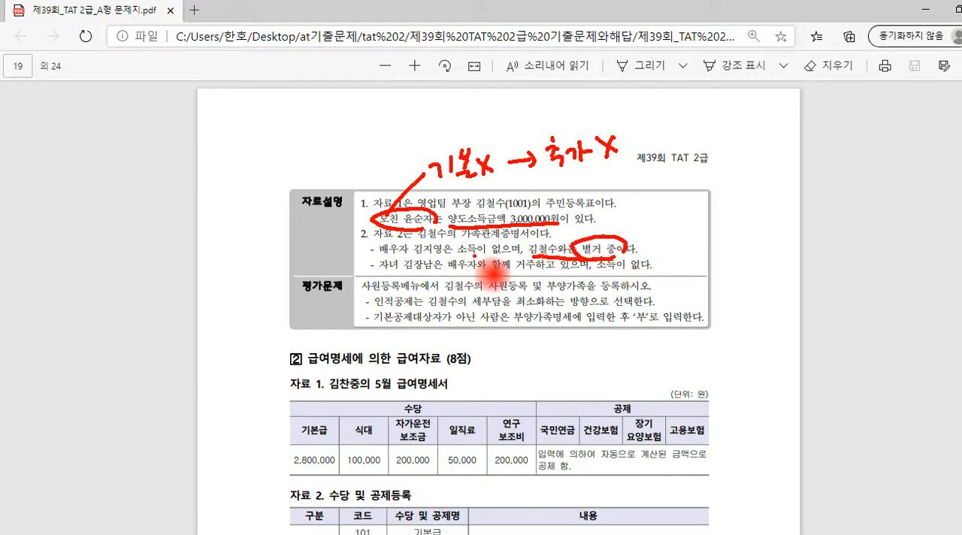
mouse_move(473, 241)
mouse_down()
mouse_move(462, 254)
mouse_move(481, 248)
mouse_up()
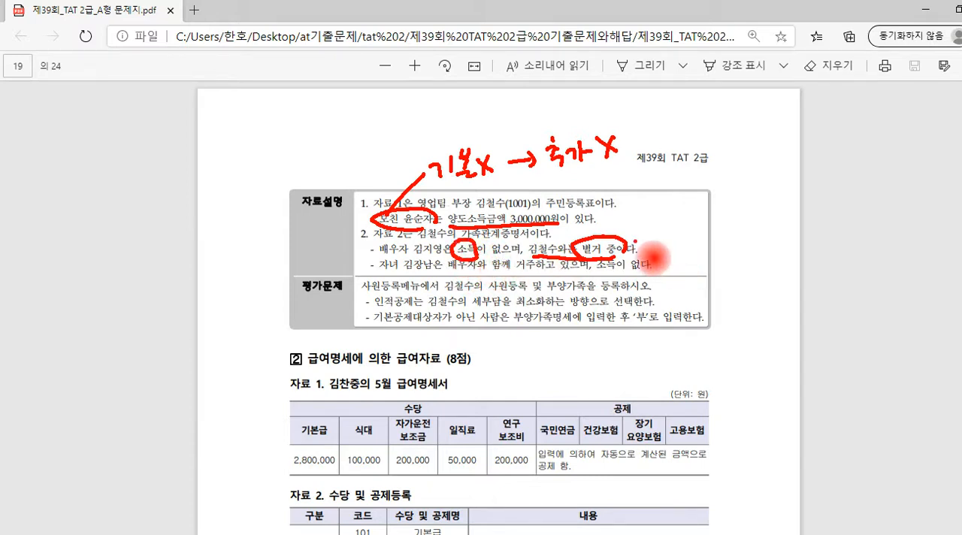
Draw a line from the circled "별거 중" in 자료설명 and write "기본O" beside it in red
drag(625, 251, 663, 232)
drag(664, 225, 670, 233)
mouse_move(680, 216)
mouse_down()
mouse_move(695, 237)
mouse_move(701, 219)
mouse_move(720, 226)
mouse_up()
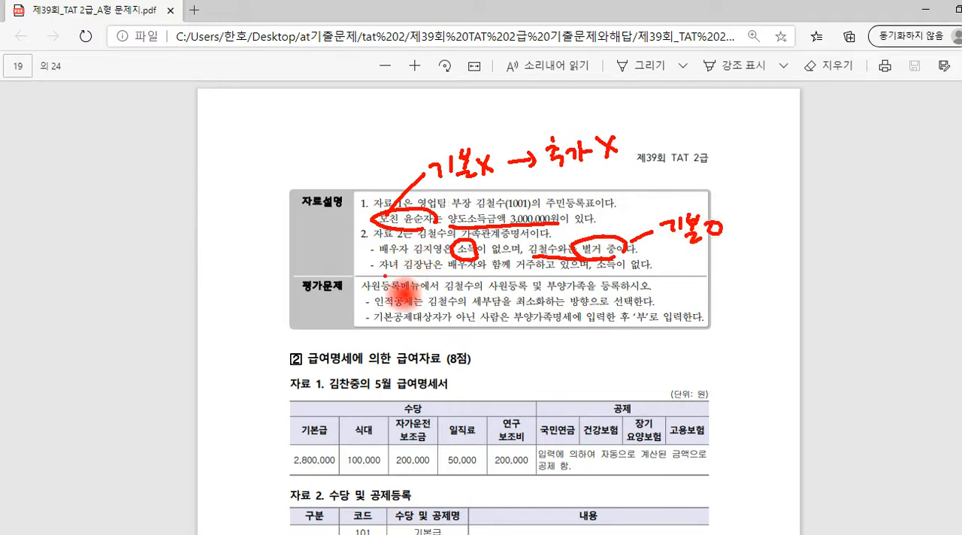
On the 자녀 line of 자료설명, underline the child and circle and underline "소득이 없다"
drag(381, 275, 421, 274)
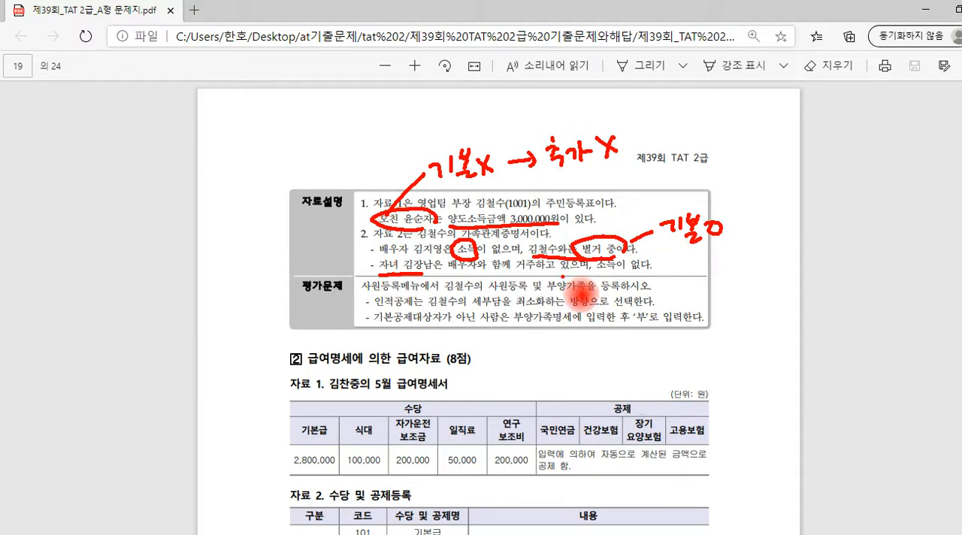
mouse_move(596, 275)
mouse_down()
mouse_move(637, 276)
mouse_move(600, 263)
mouse_move(642, 251)
mouse_move(642, 277)
mouse_up()
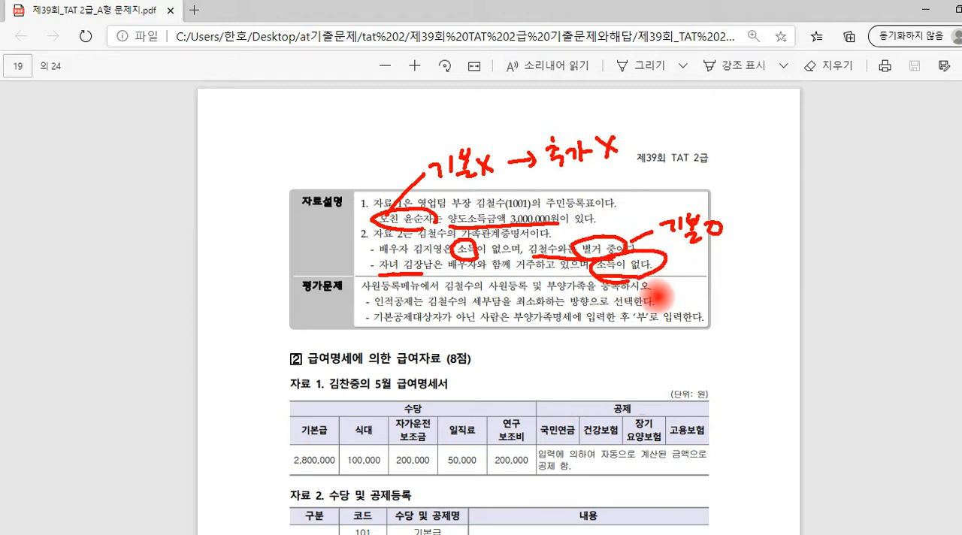
click(638, 267)
click(672, 255)
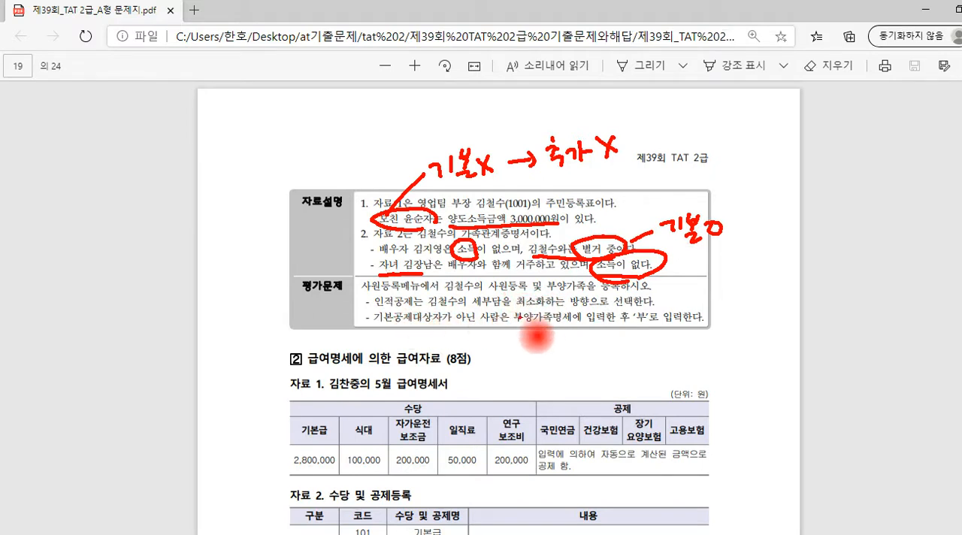
In 평가문제, underline "세부담을 최소화" and circle '부' in the instruction for people outside the basic deduction
drag(472, 304, 538, 307)
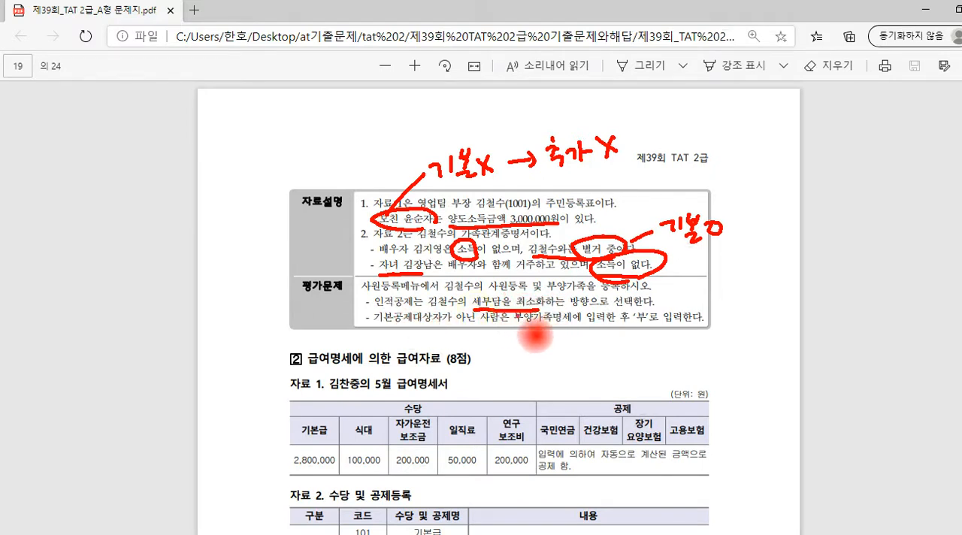
click(525, 327)
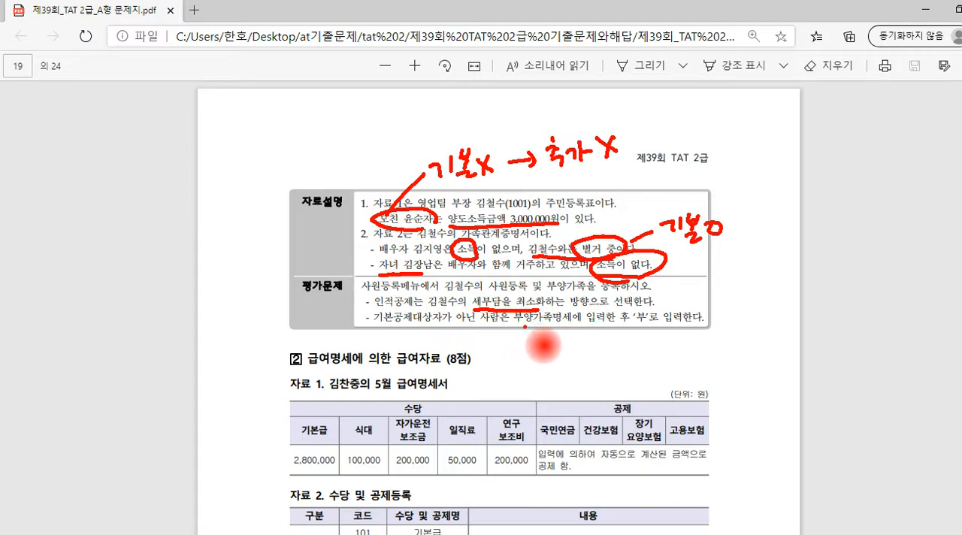
click(566, 324)
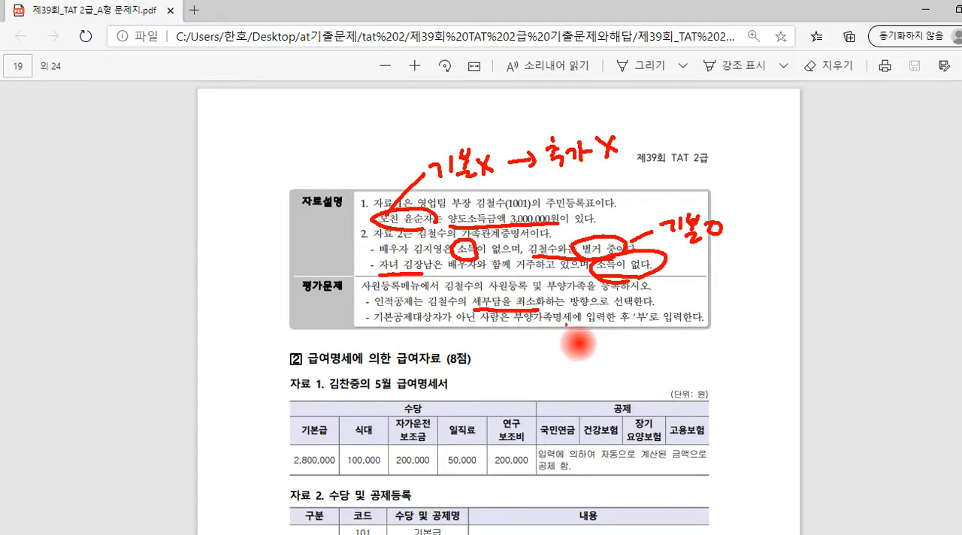
click(651, 326)
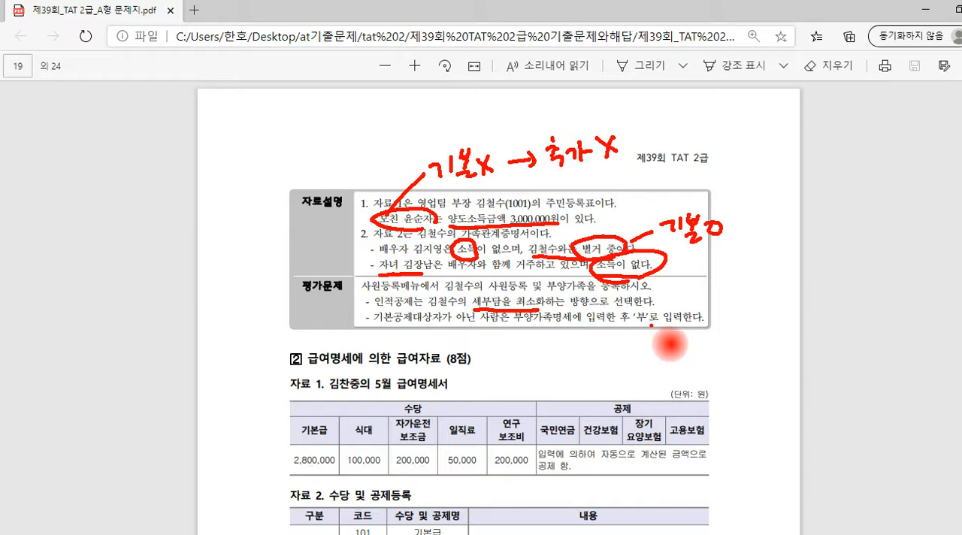
mouse_move(648, 330)
mouse_down()
mouse_move(631, 315)
mouse_move(653, 310)
mouse_move(658, 330)
mouse_move(648, 334)
mouse_up()
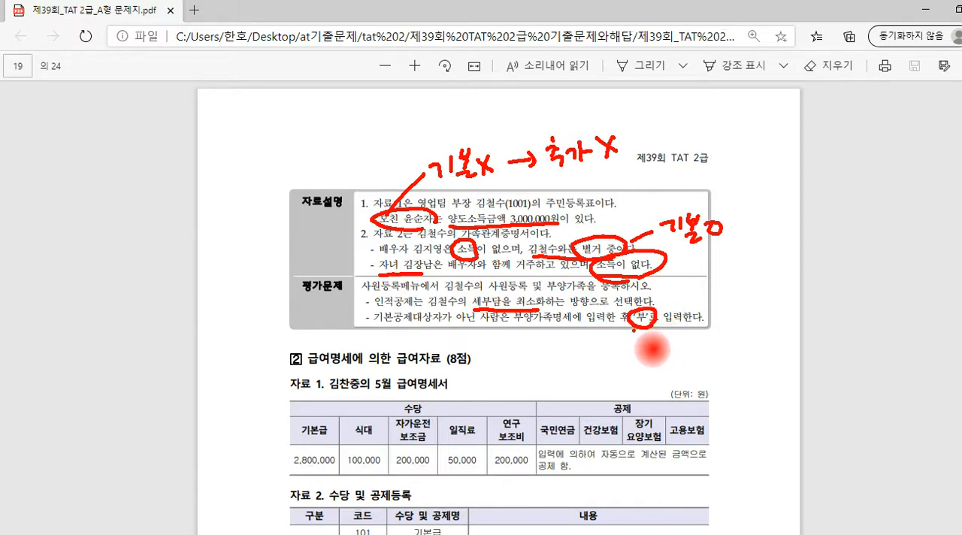
click(622, 198)
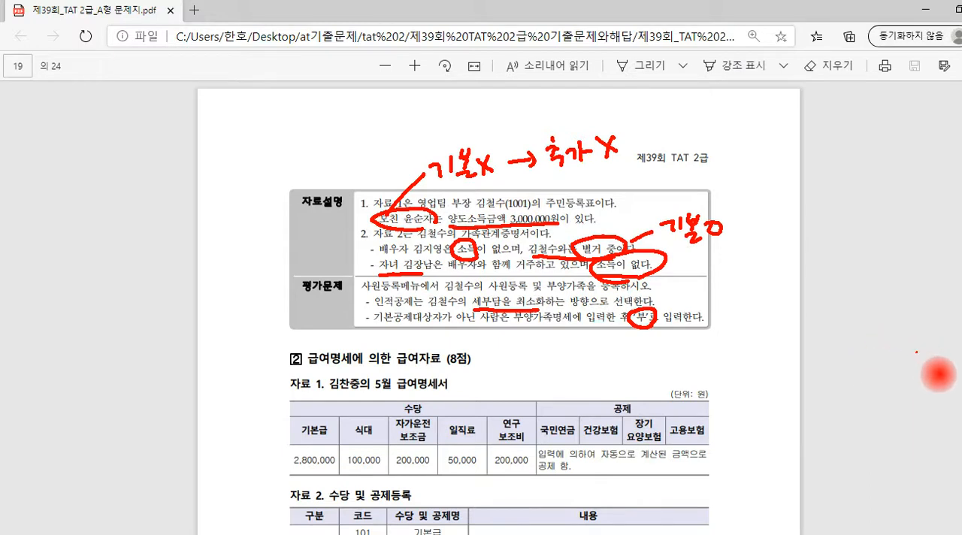
Switch to the Smart A payroll program, open 사원등록, and select the employee with code 1001
key(alt+Tab)
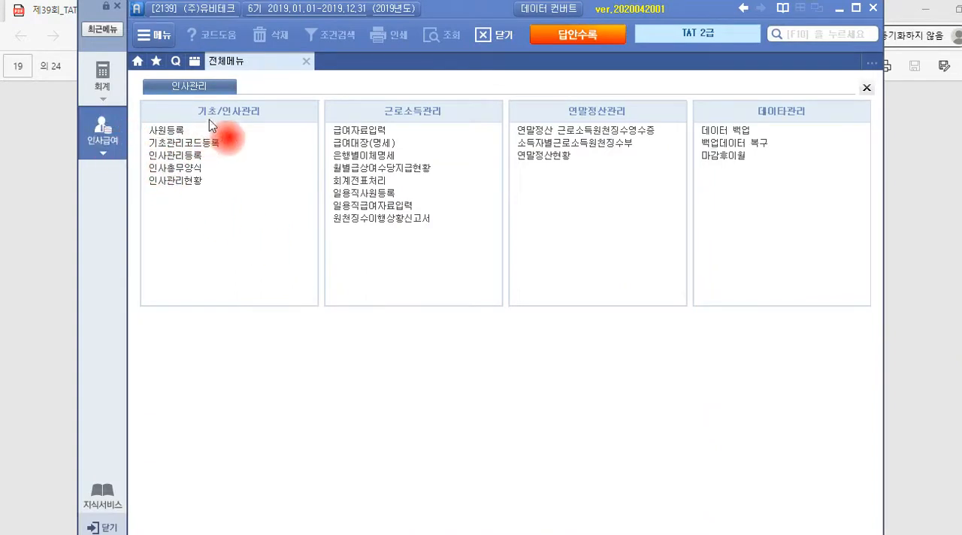
click(172, 131)
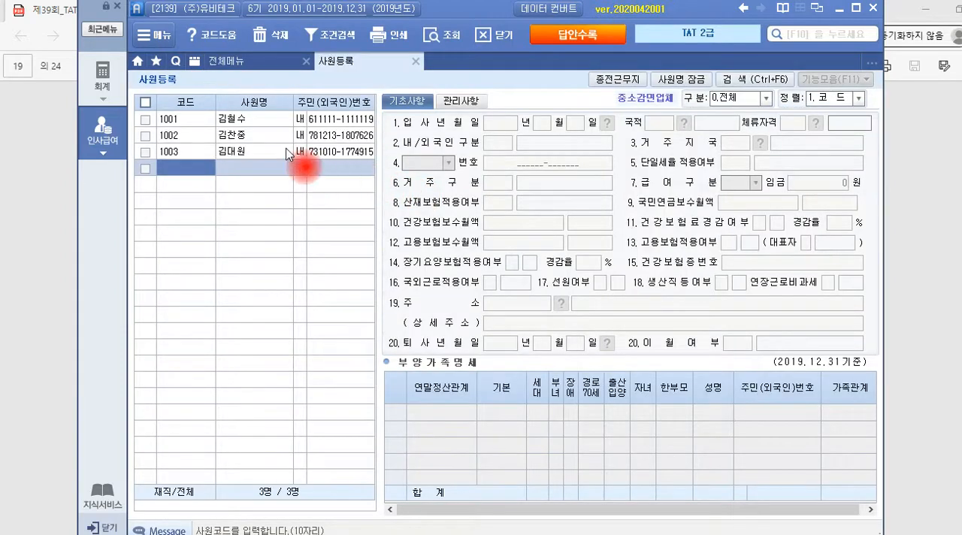
click(241, 121)
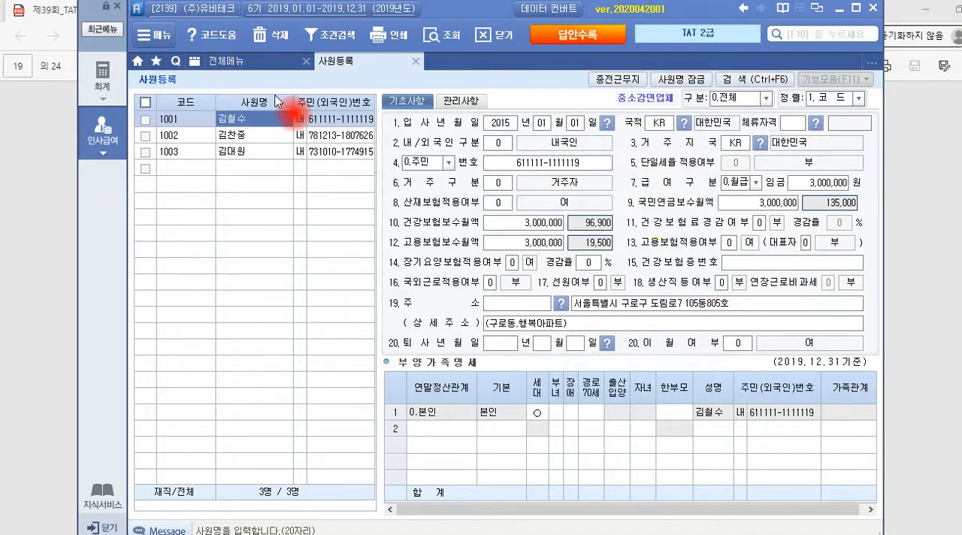
click(265, 125)
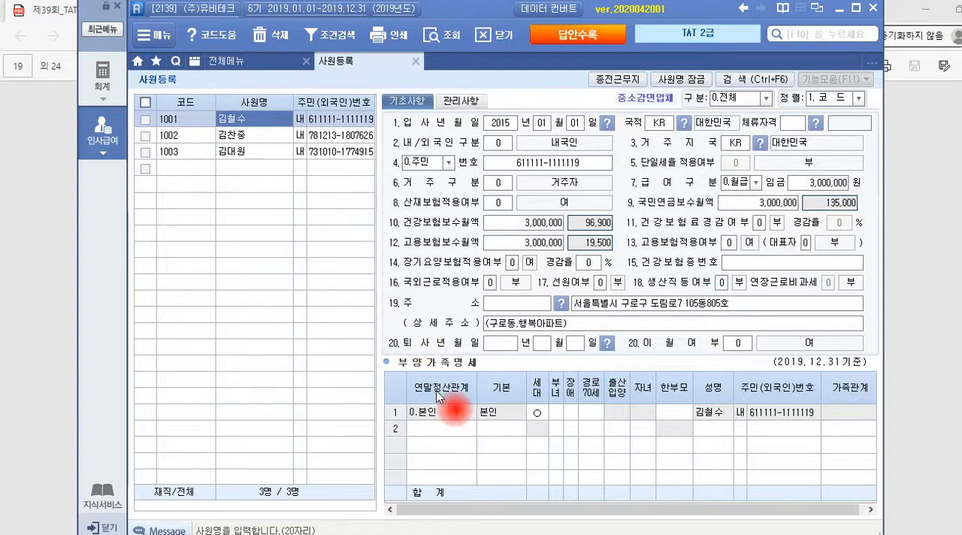
Add a second row to 부양가족명세 with the year-end relationship 소득자의 직계존속 (code 1)
click(453, 428)
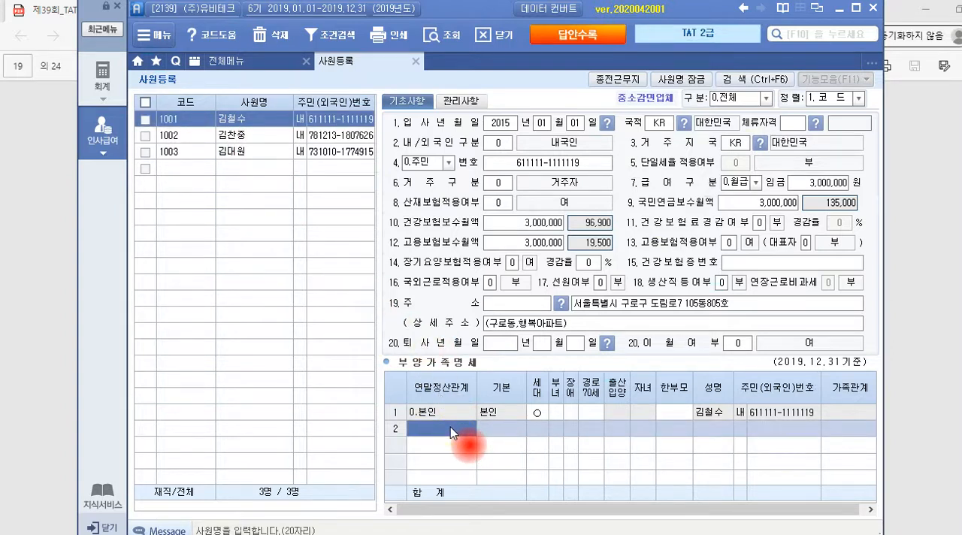
click(450, 427)
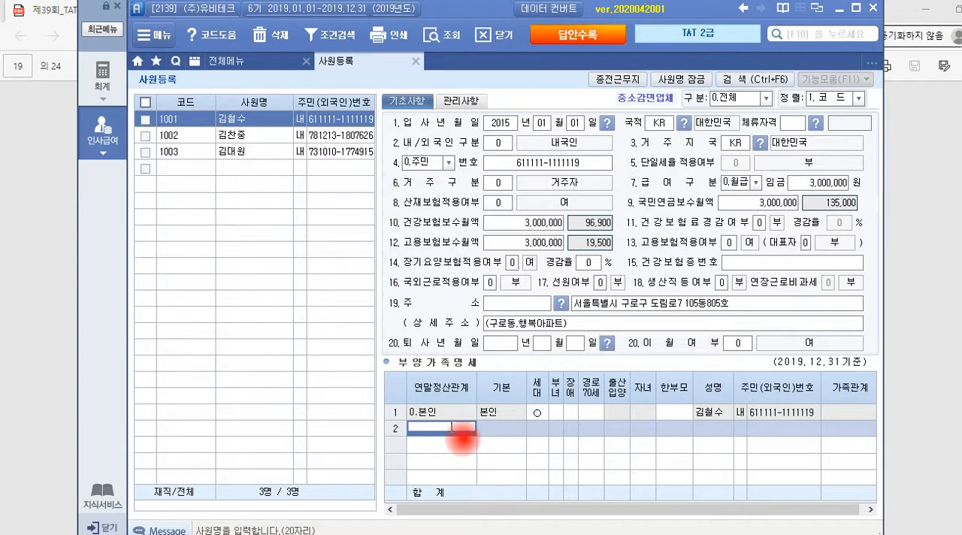
click(460, 428)
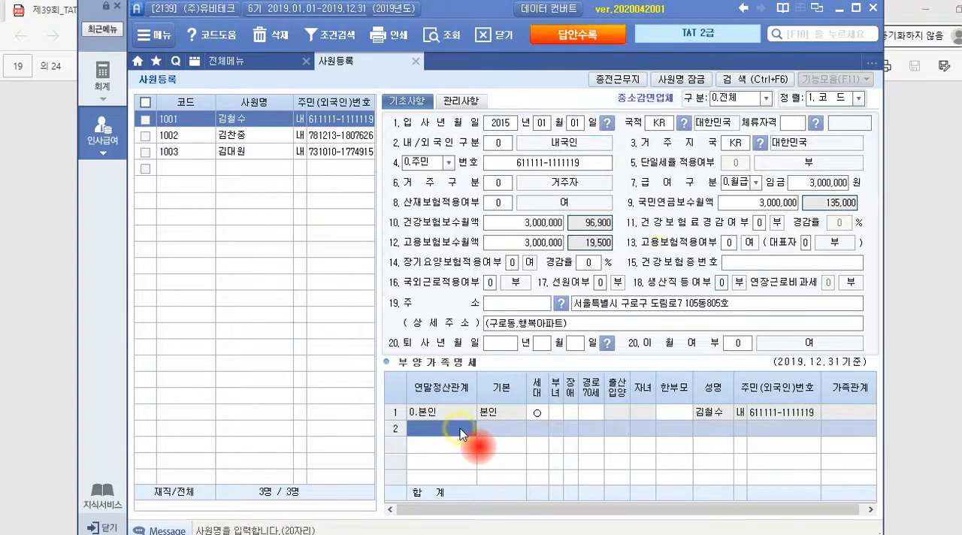
key(F2)
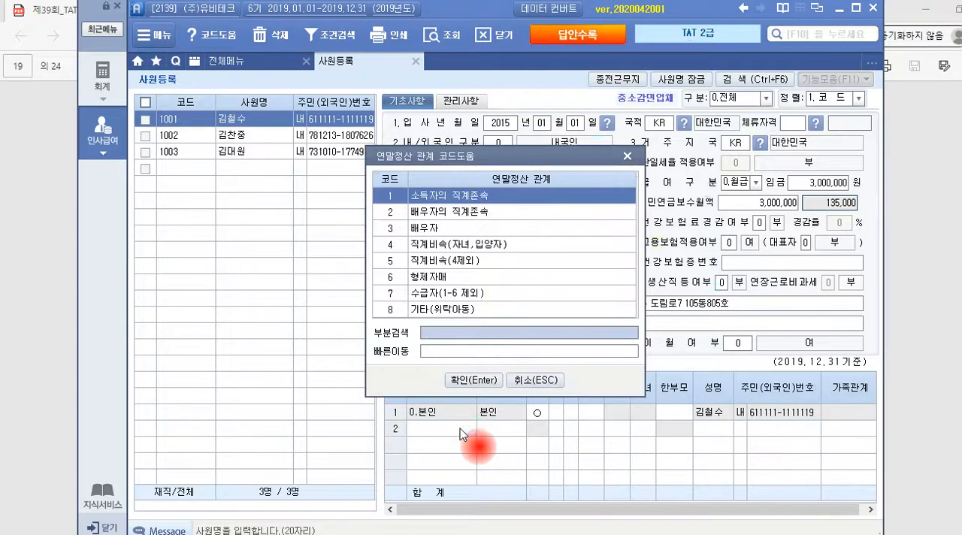
click(481, 378)
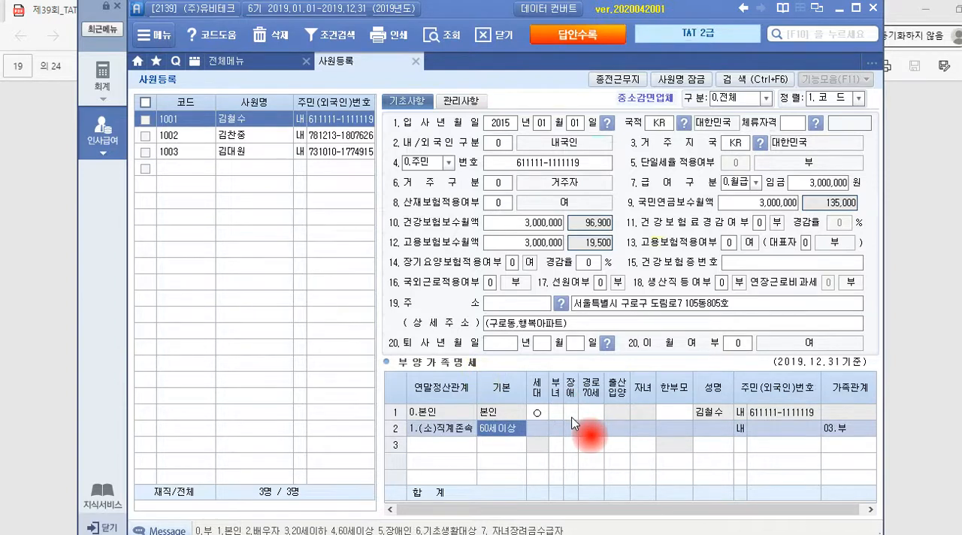
Set the 기본 deduction of the 직계존속 row to 0.부
click(504, 432)
text(4)
key(Return)
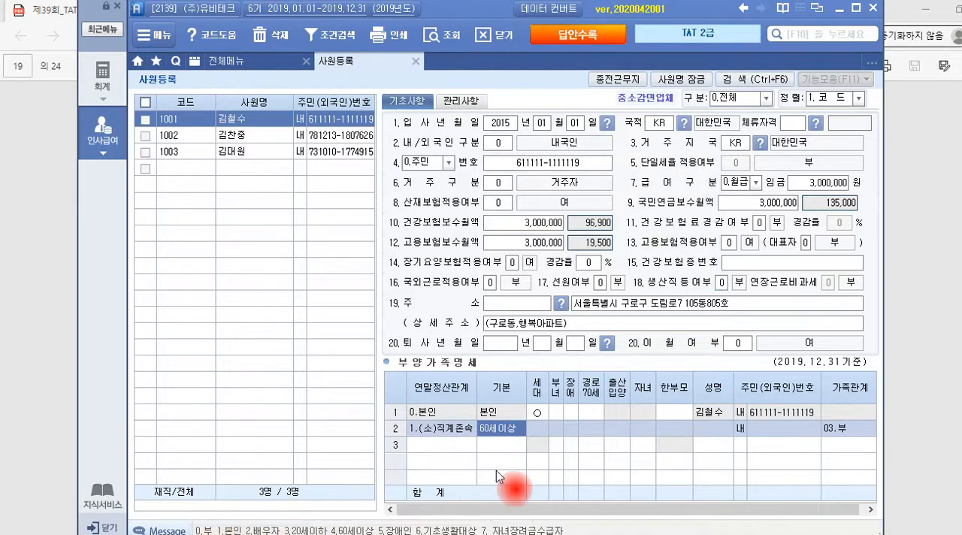
text(0)
key(Return)
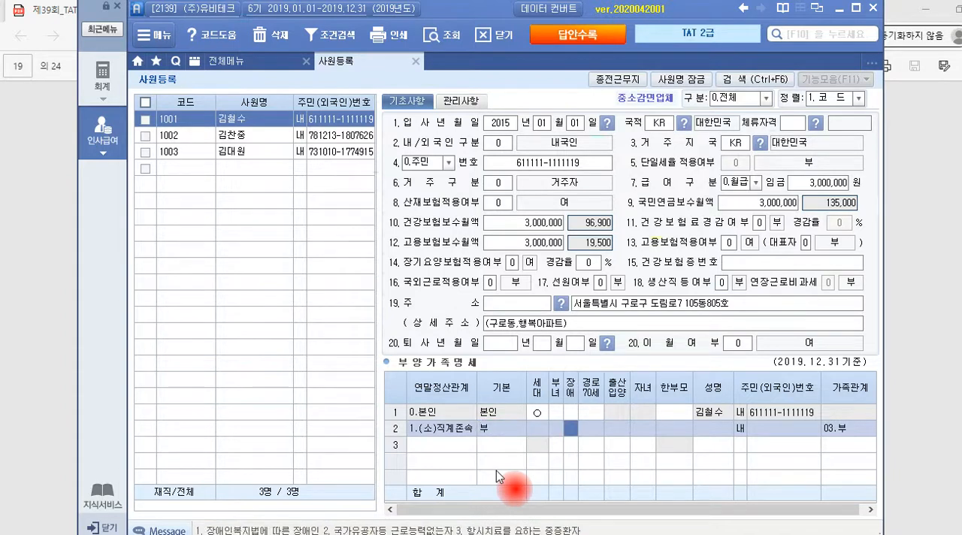
Enter the mother's full name and resident registration number in the 직계존속 row
key(Return)
key(Return)
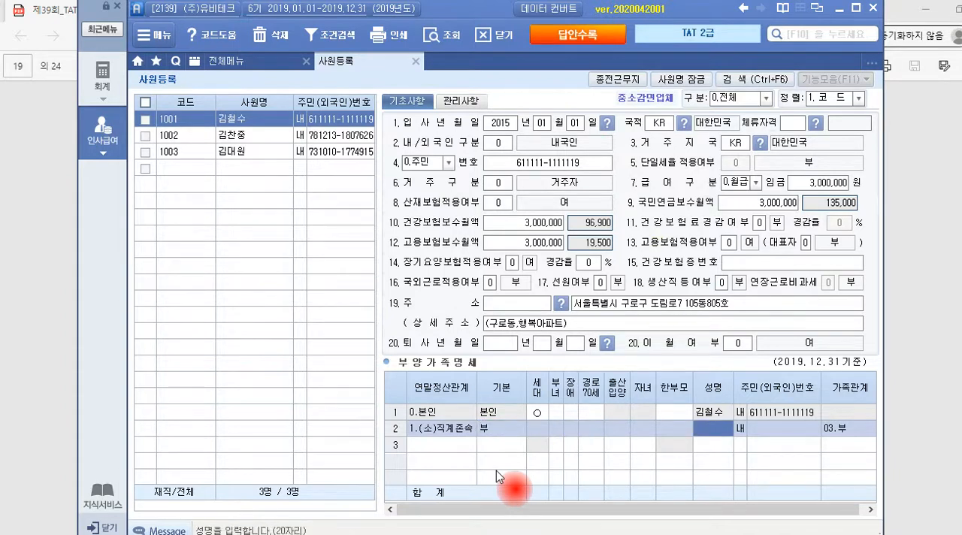
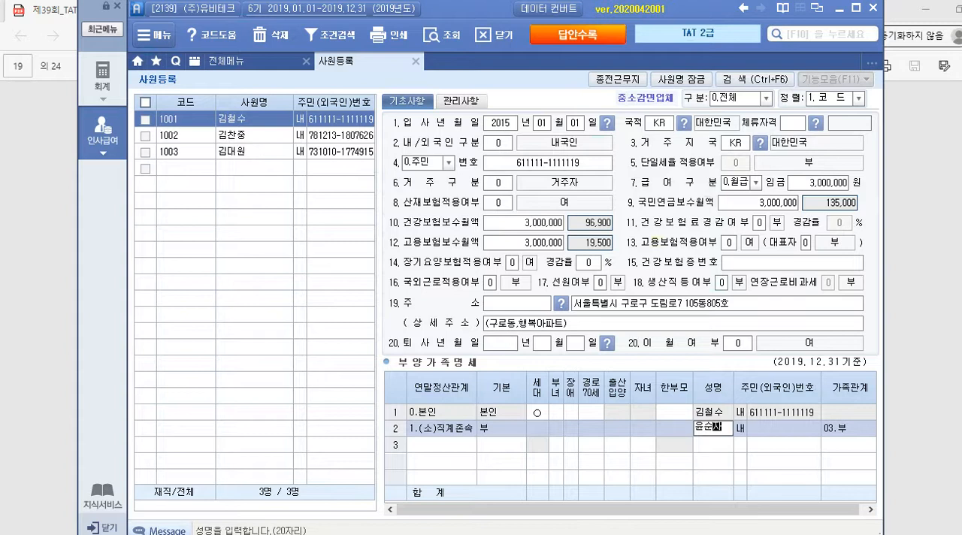
key(Return)
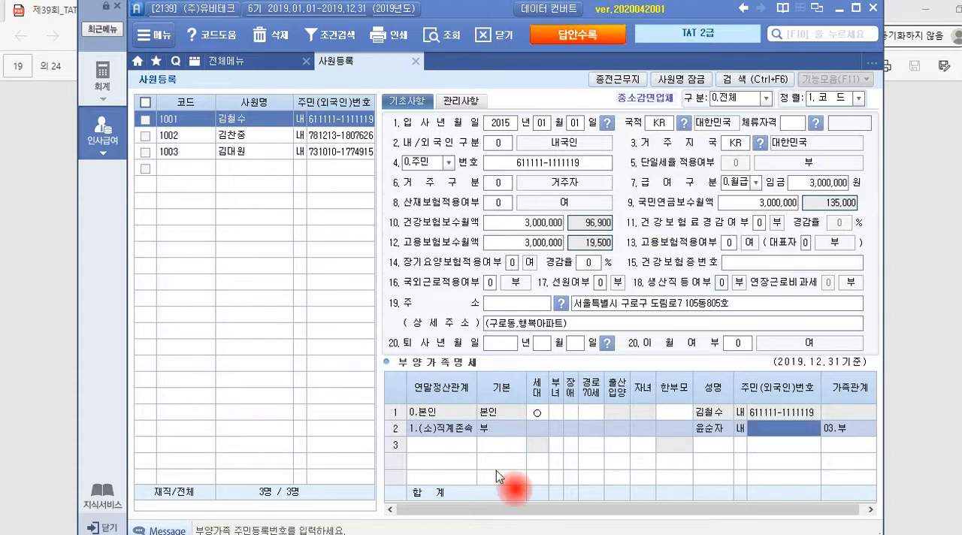
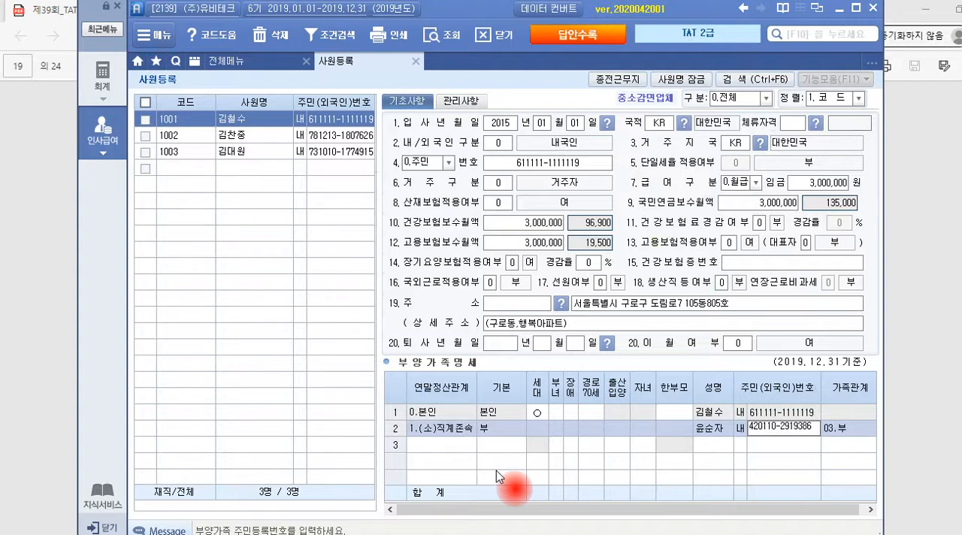
key(Return)
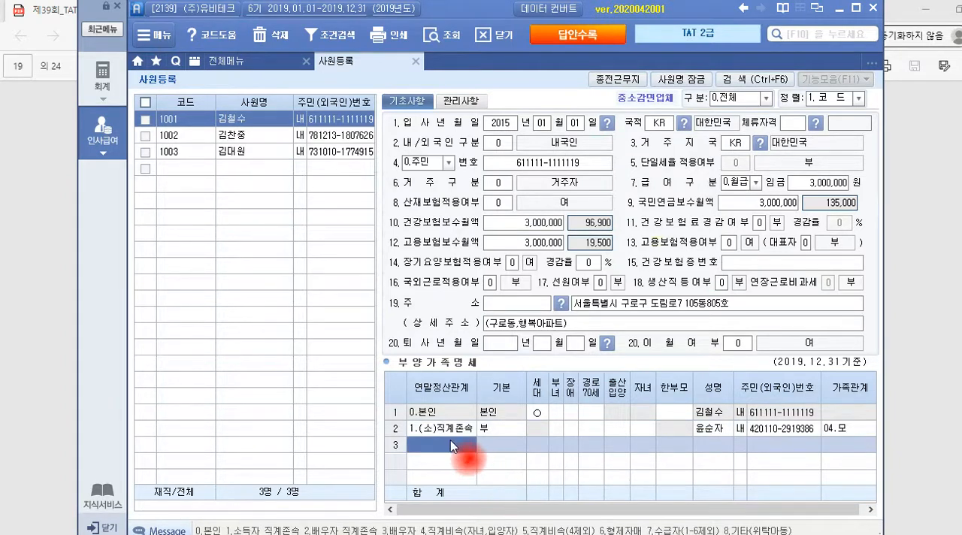
Add a third 부양가족명세 row with the relationship 배우자 (code 3), accepting 배우자 as its basic deduction
double_click(433, 449)
click(433, 229)
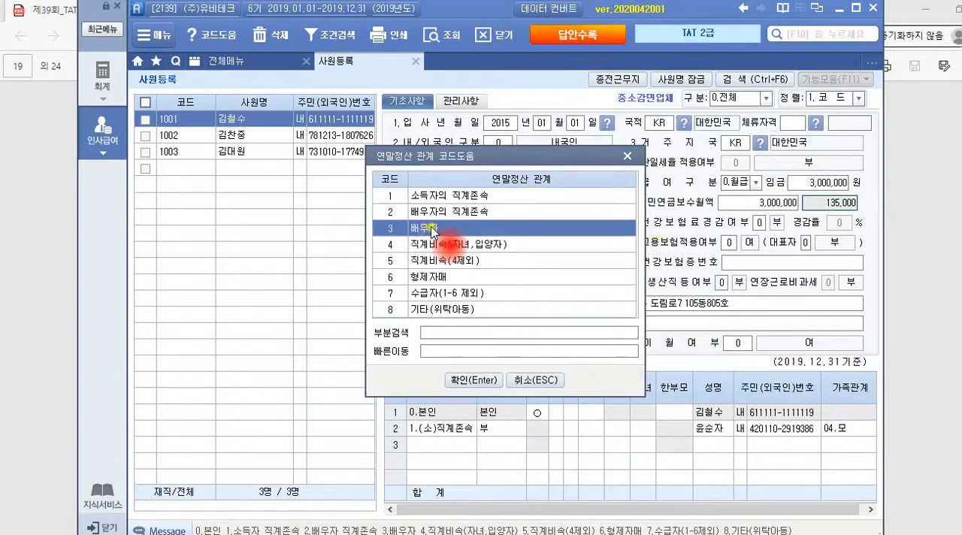
click(475, 381)
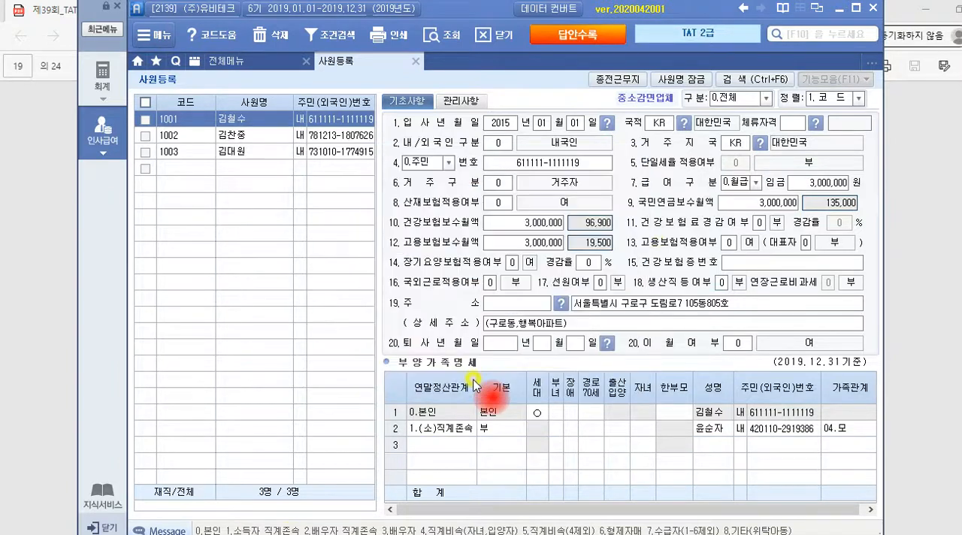
key(Return)
key(Return)
key(Return)
key(Return)
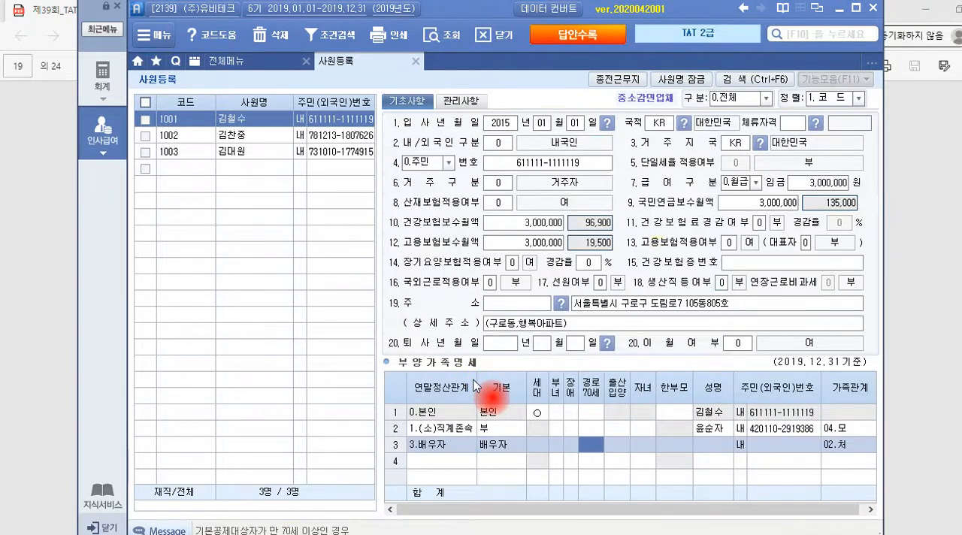
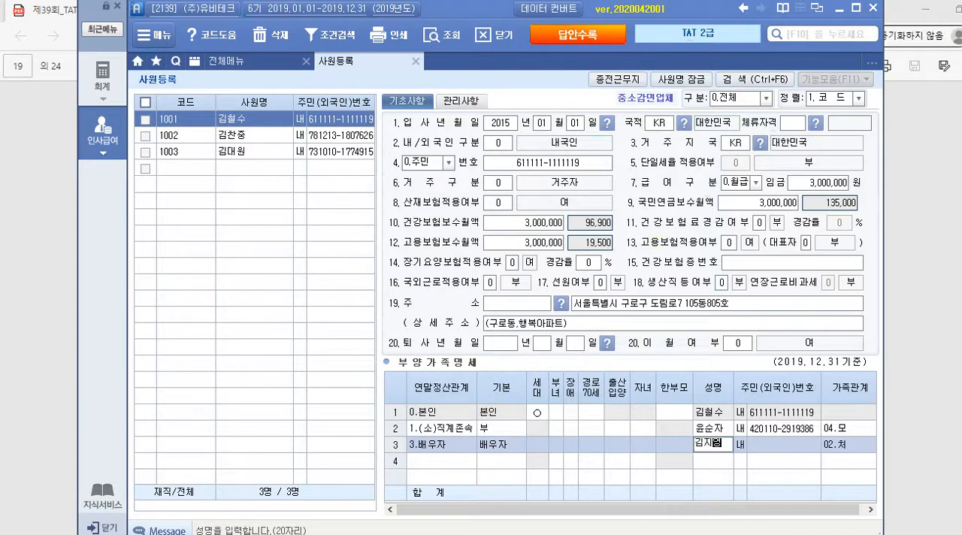
Enter the spouse's full name and resident registration number in the 배우자 row
key(Return)
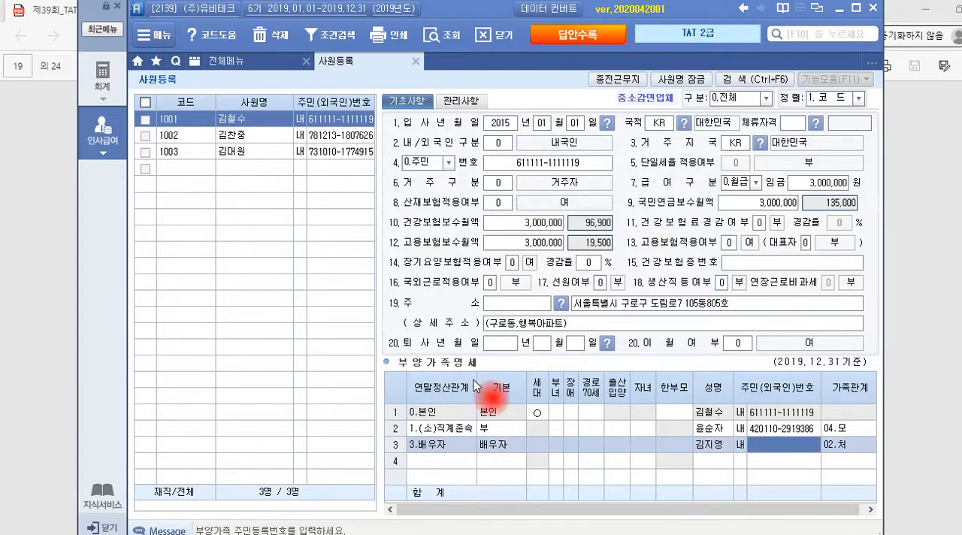
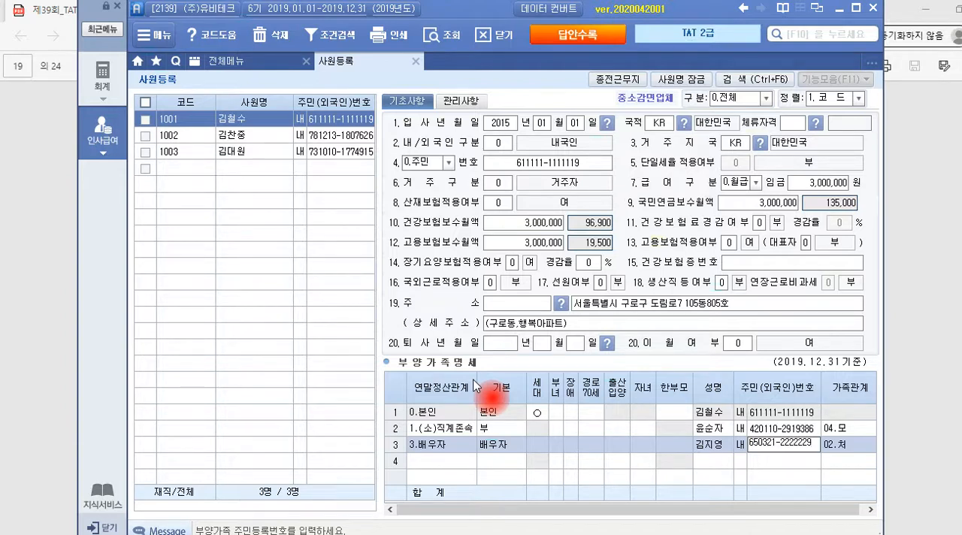
key(Return)
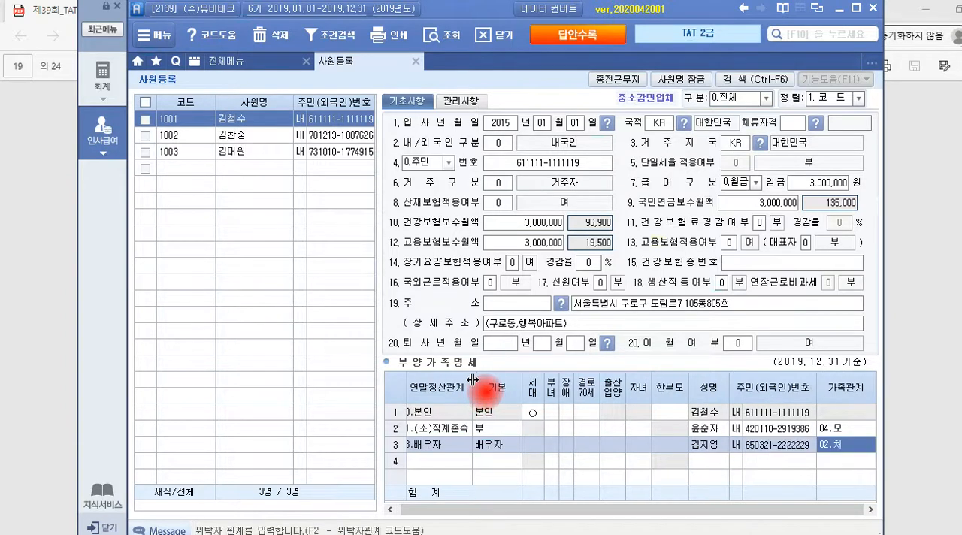
Add a fourth row with the relationship 직계비속(자녀,입양자) (code 4) and set its basic deduction to 3.20세이하
key(Return)
key(F2)
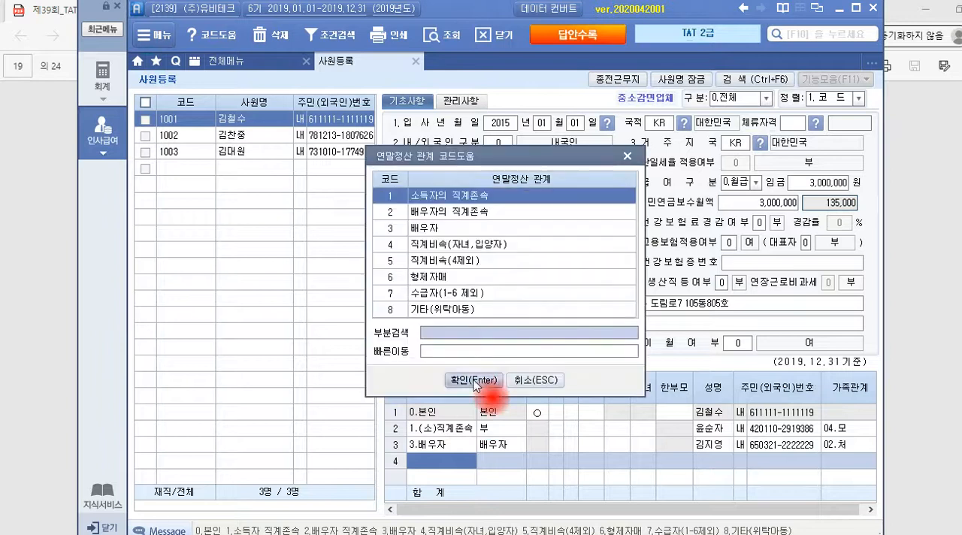
click(448, 245)
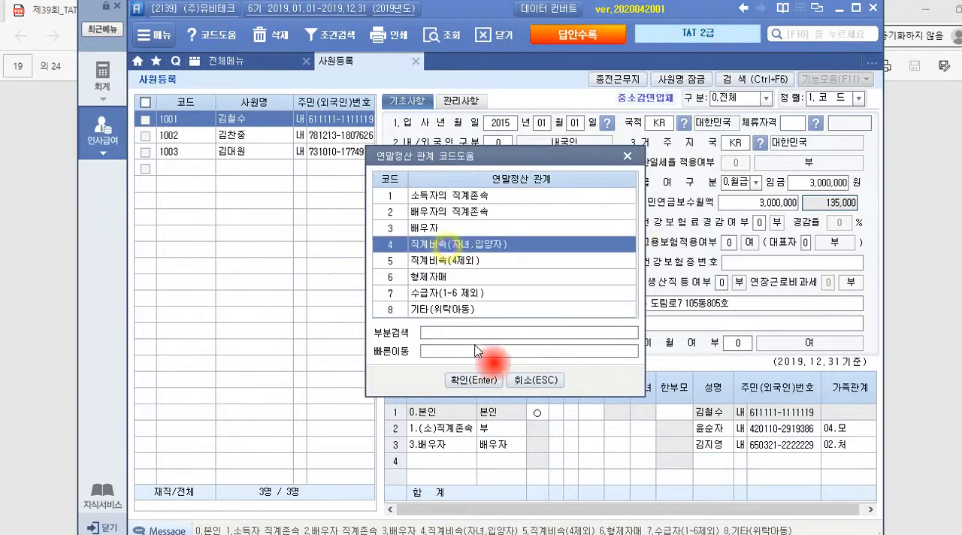
click(473, 379)
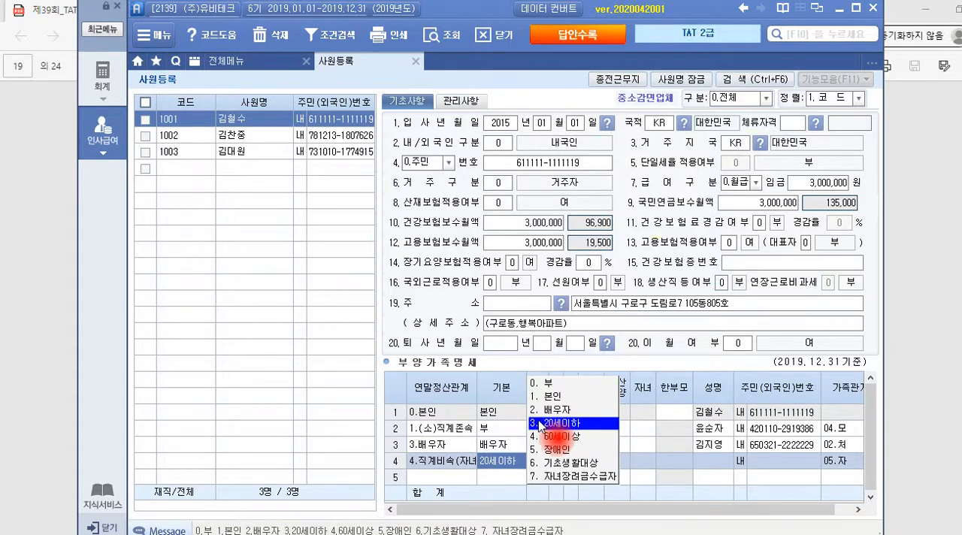
click(539, 423)
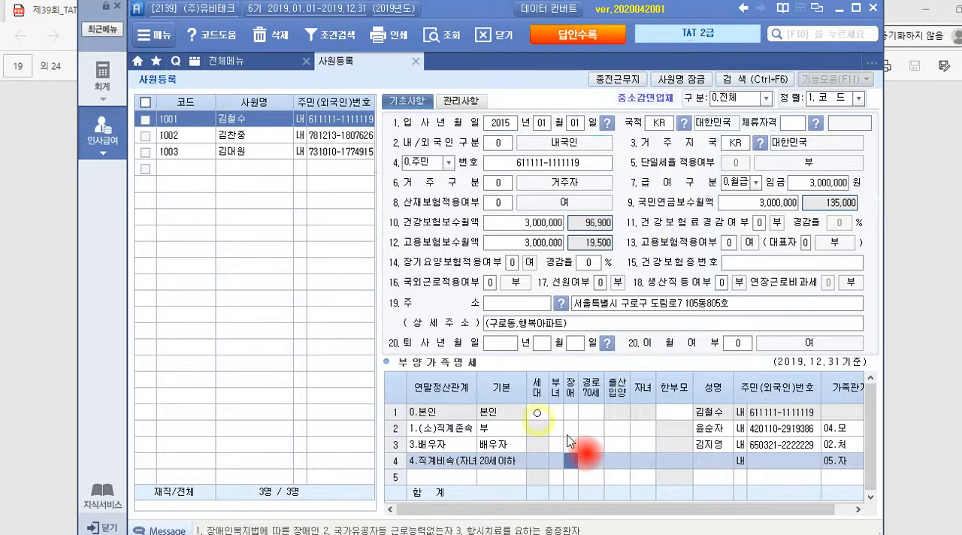
Enter the child's full name and resident registration number in the fourth 부양가족명세 row, 직계비속
key(Return)
key(Return)
key(Return)
key(Return)
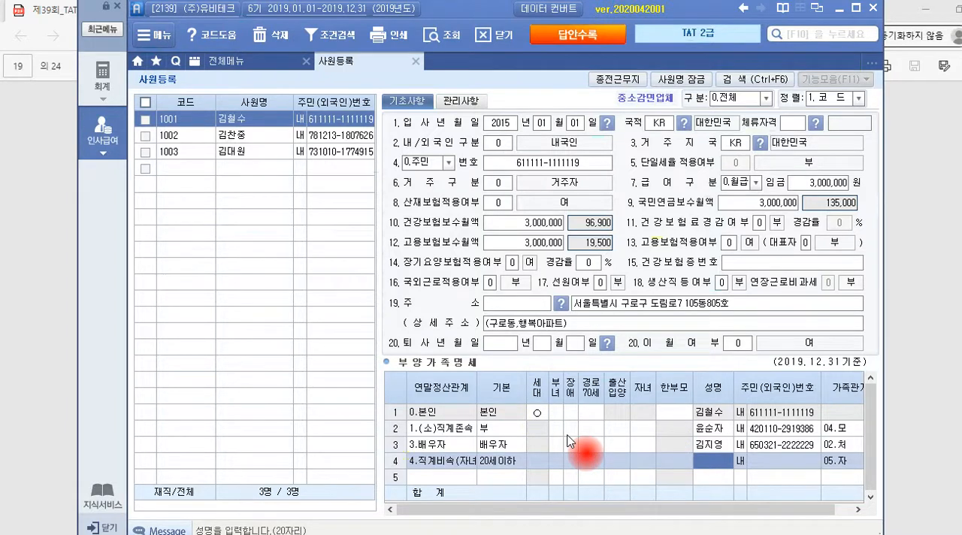
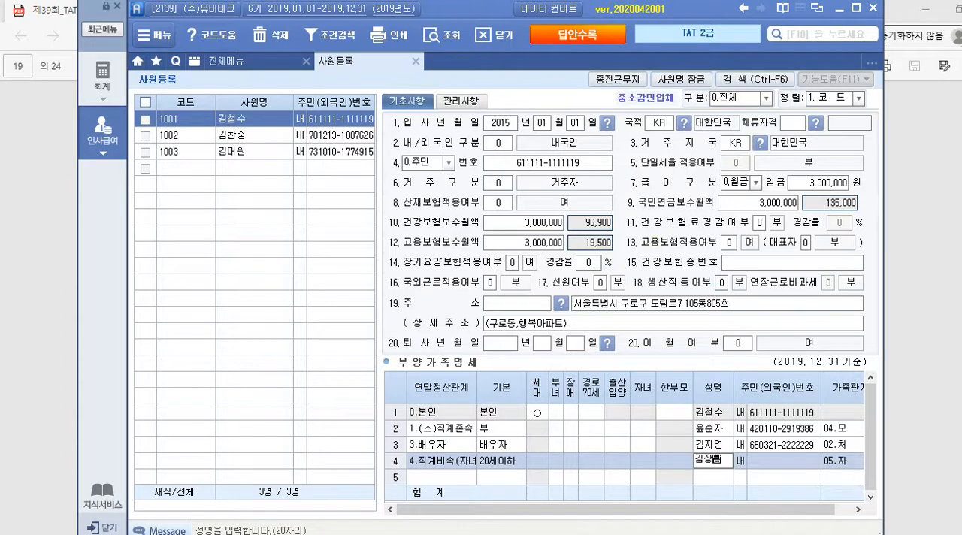
key(Return)
key(Return)
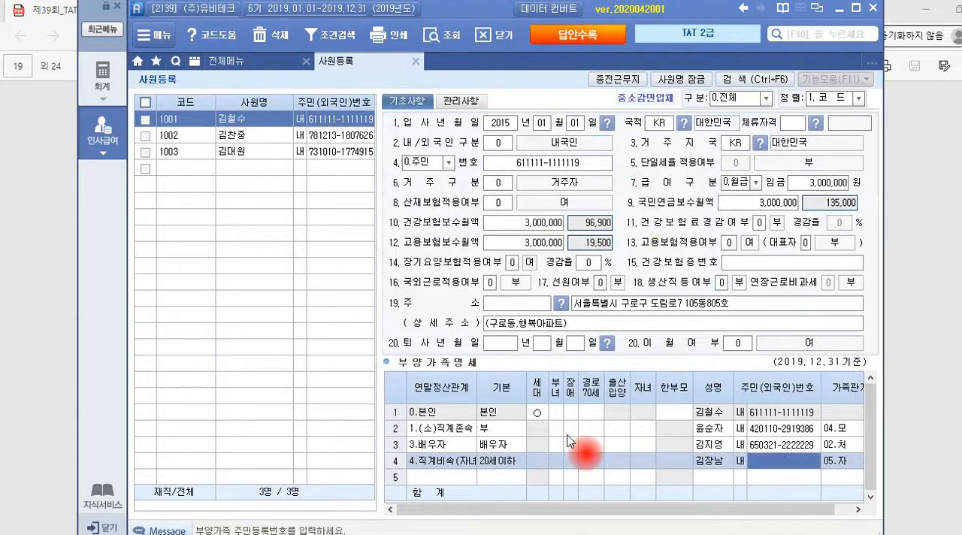
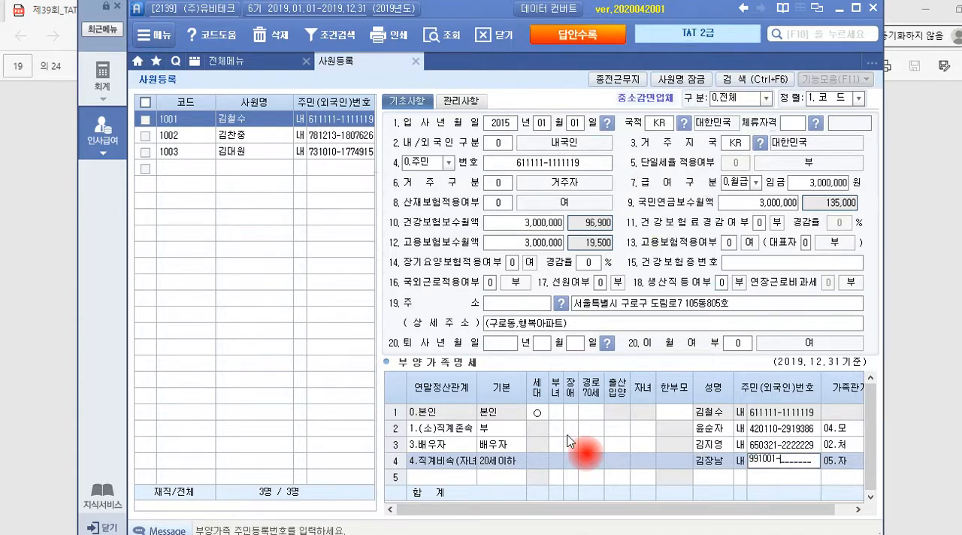
key(Return)
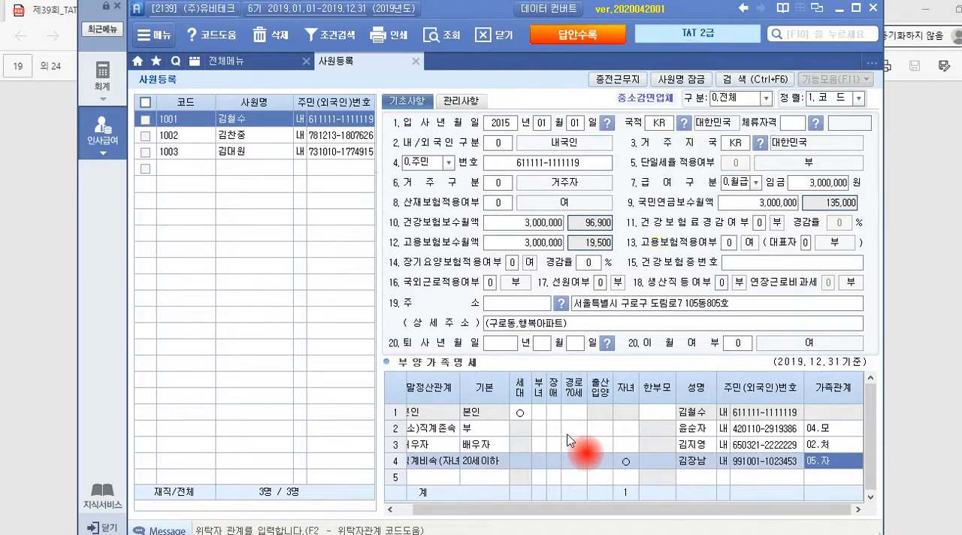
drag(554, 508, 513, 513)
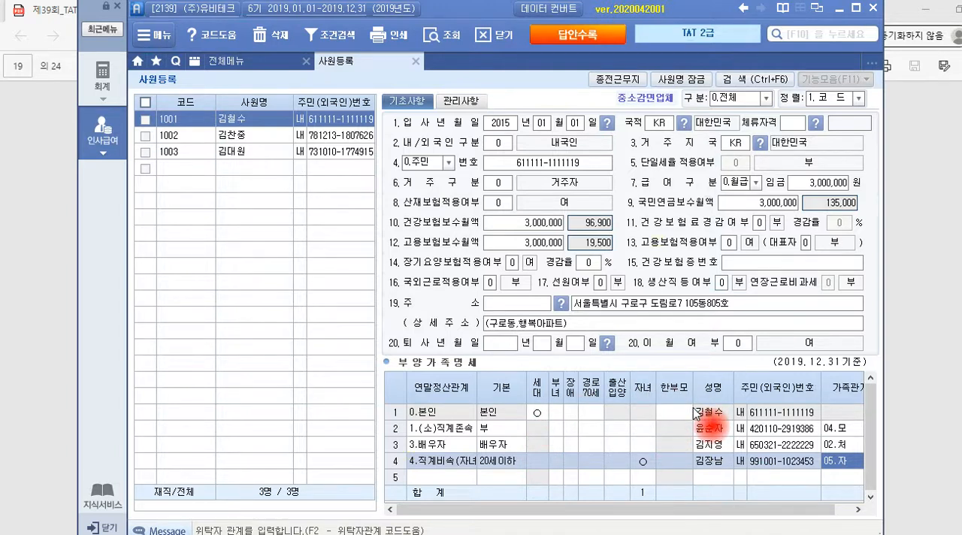
Switch to the exam PDF and circle the 수당 and 공제 headings in the May payslip of question 2
key(alt+Tab)
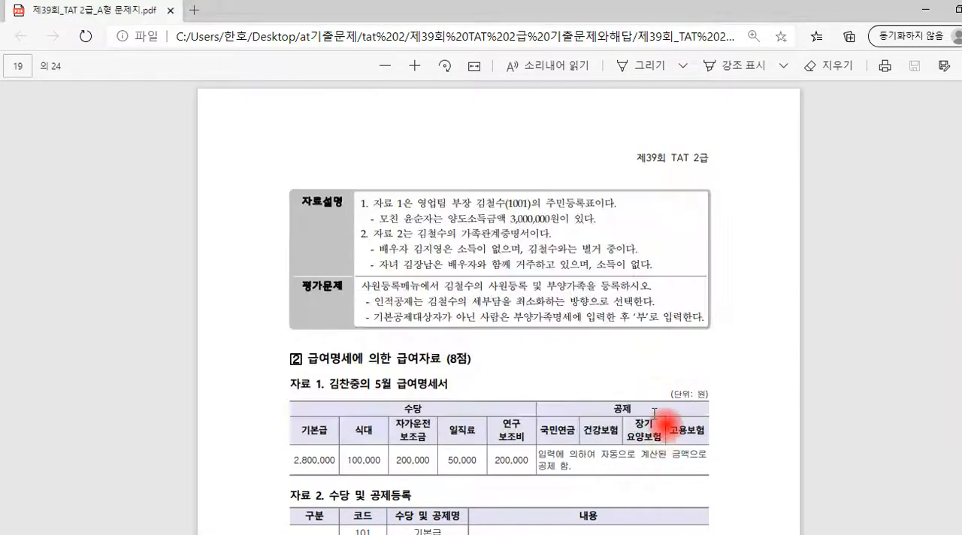
scroll(643, 347, down, 3)
scroll(643, 347, down, 2)
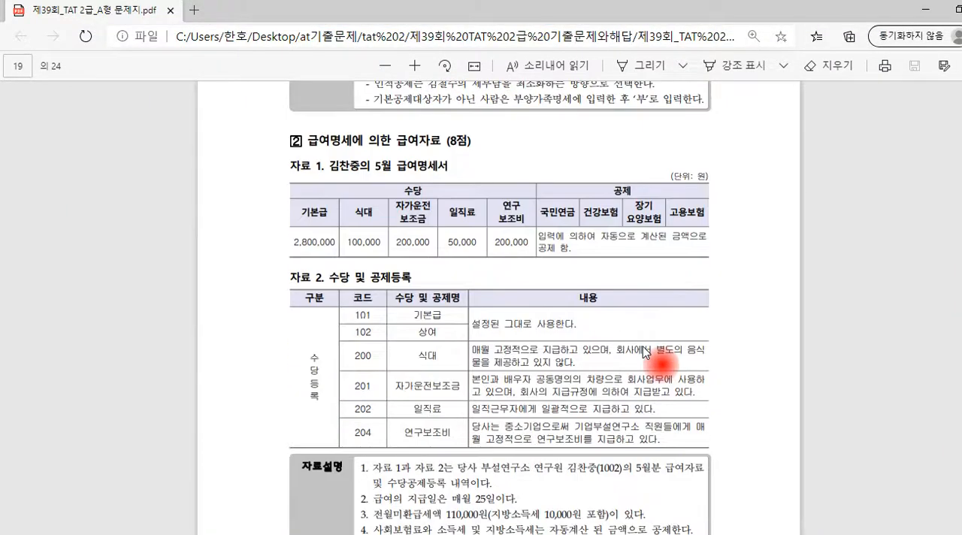
scroll(643, 346, up, 1)
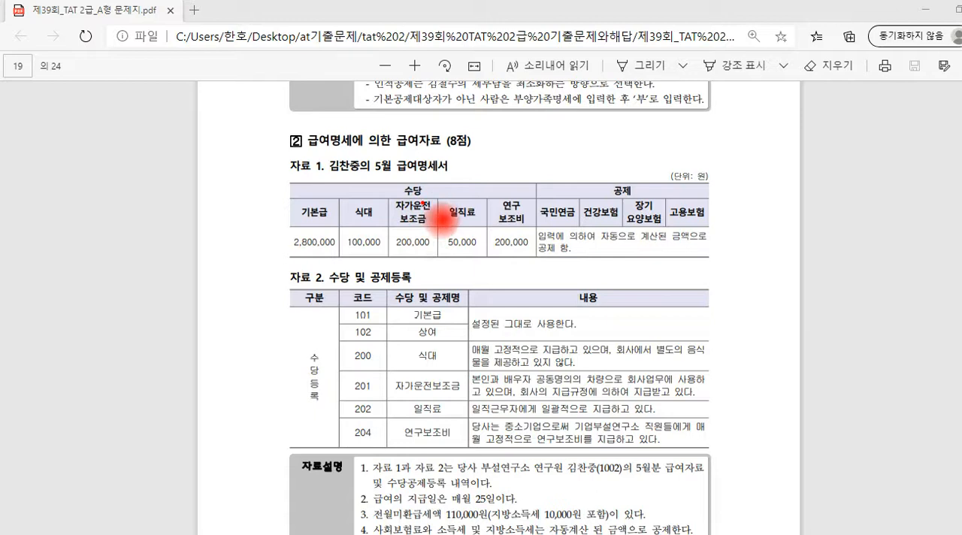
mouse_move(427, 194)
mouse_down()
mouse_move(399, 189)
mouse_move(438, 193)
mouse_up()
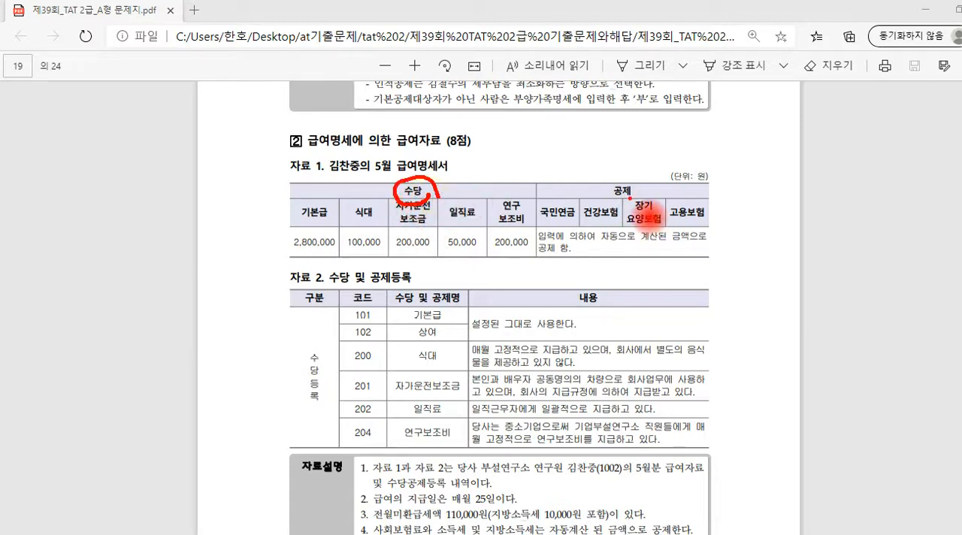
mouse_move(624, 187)
mouse_down()
mouse_move(615, 204)
mouse_move(626, 205)
mouse_up()
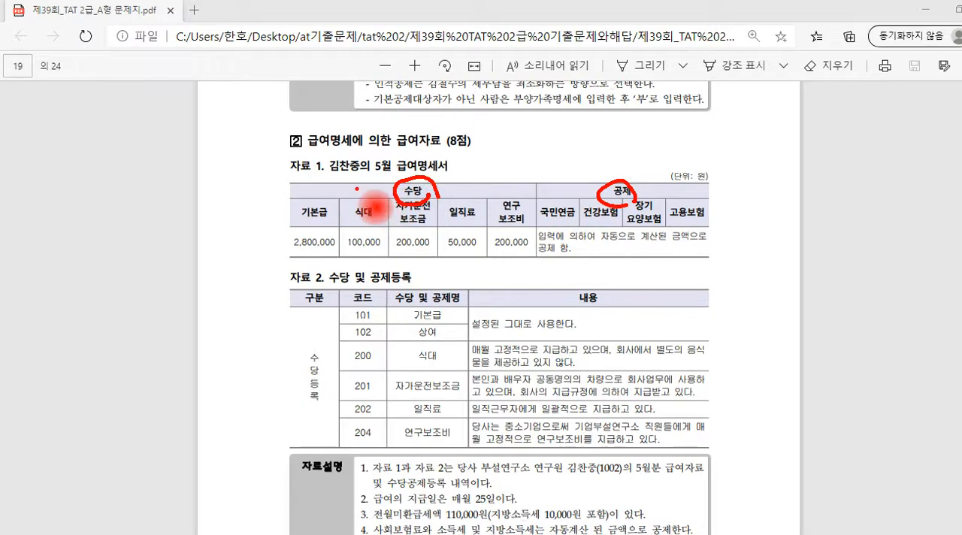
Tick the 식대, 자가운전보조금, 일직료 and 연구보조비 headings in the payslip and underline their amounts
drag(359, 189, 507, 192)
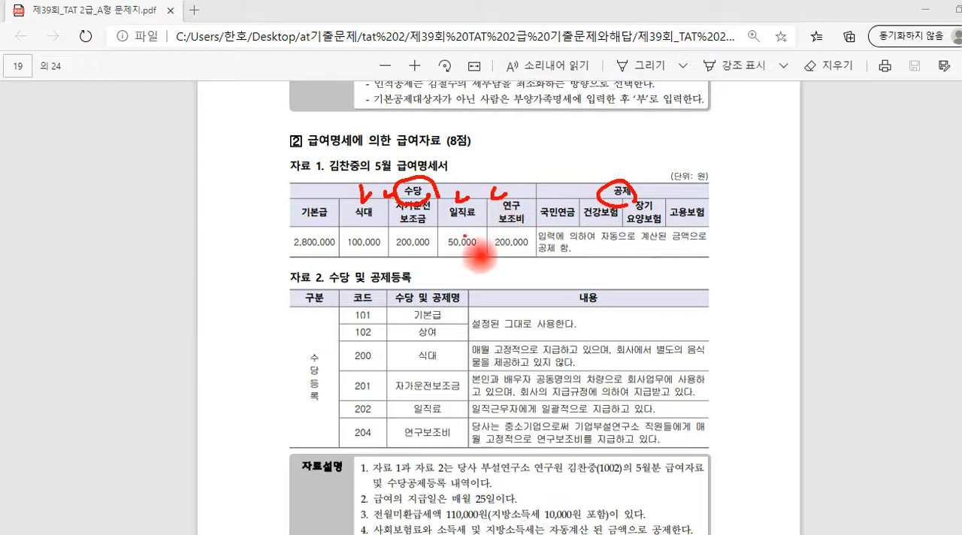
drag(346, 259, 532, 255)
click(454, 251)
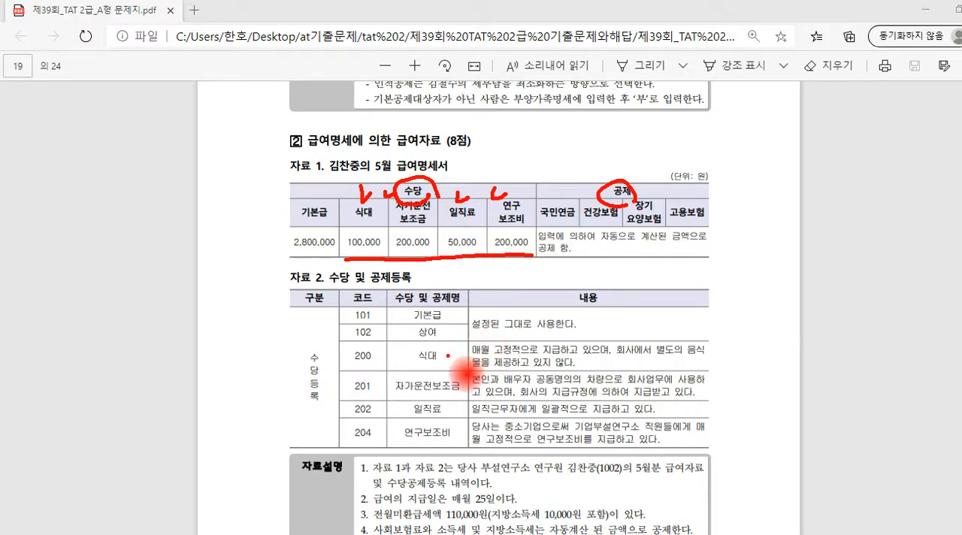
Circle 식대 in the 수당등록 table, underline 제공하고 있지 않다 in its description, and write 비 beside the row
mouse_move(425, 370)
mouse_down()
mouse_move(415, 345)
mouse_move(443, 366)
mouse_up()
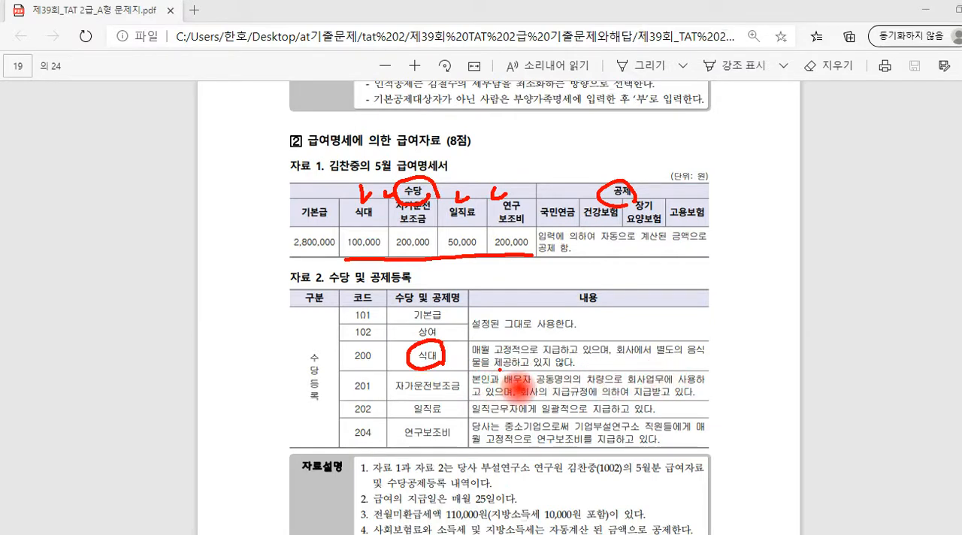
drag(496, 371, 575, 366)
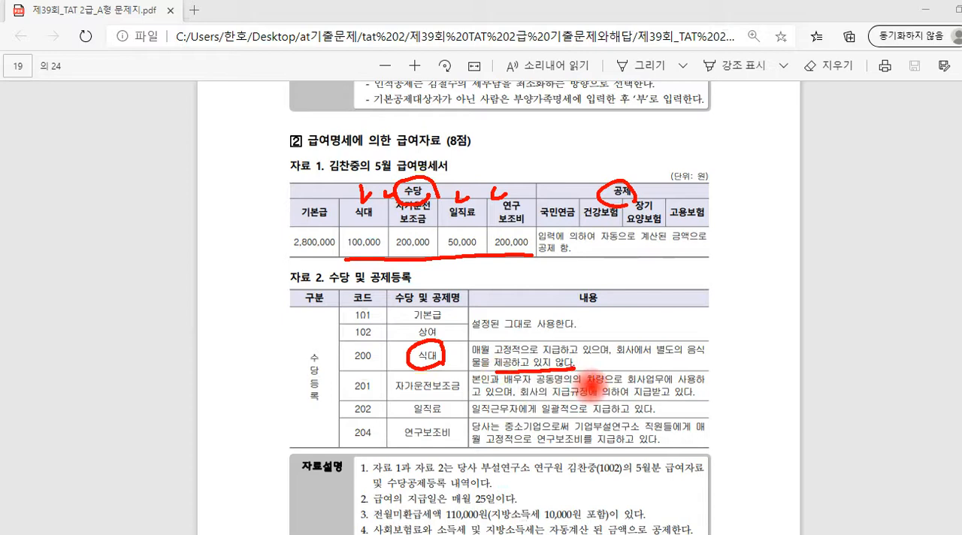
mouse_move(723, 347)
mouse_down()
mouse_move(727, 362)
mouse_move(740, 347)
mouse_move(744, 361)
mouse_up()
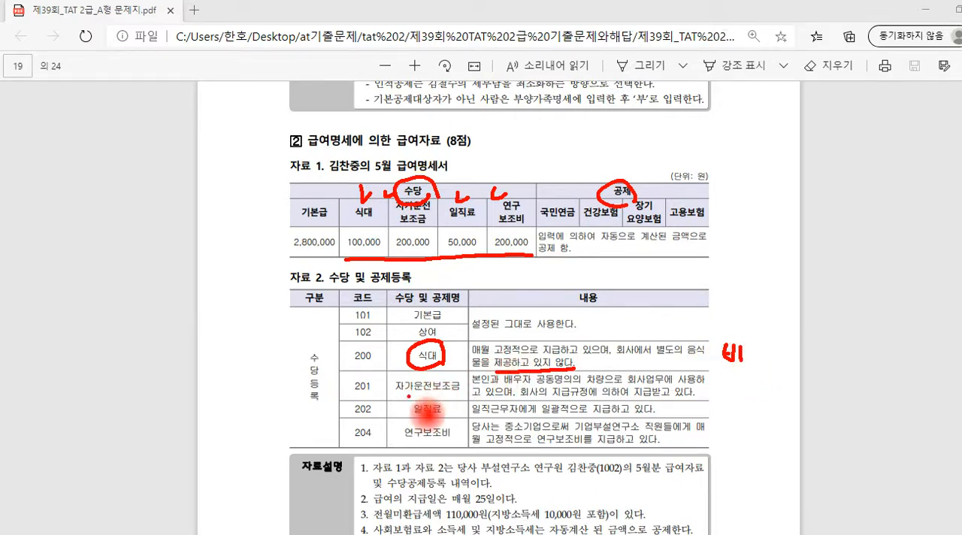
Circle 자가운전보조금 with 공동명의 and 본인 in its description, and write 비 beside the row
mouse_move(401, 392)
mouse_down()
mouse_move(459, 390)
mouse_move(395, 398)
mouse_move(440, 373)
mouse_move(473, 387)
mouse_move(468, 410)
mouse_up()
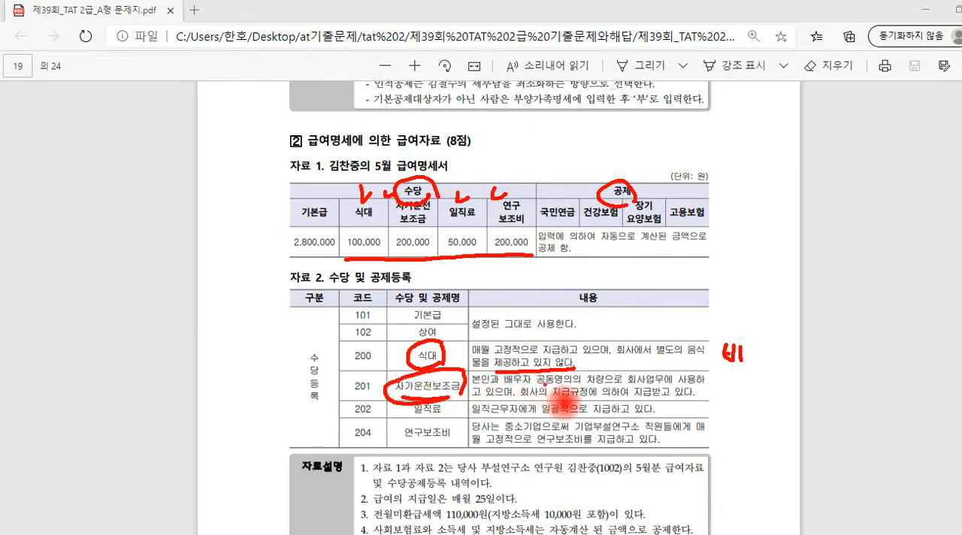
drag(547, 398, 593, 391)
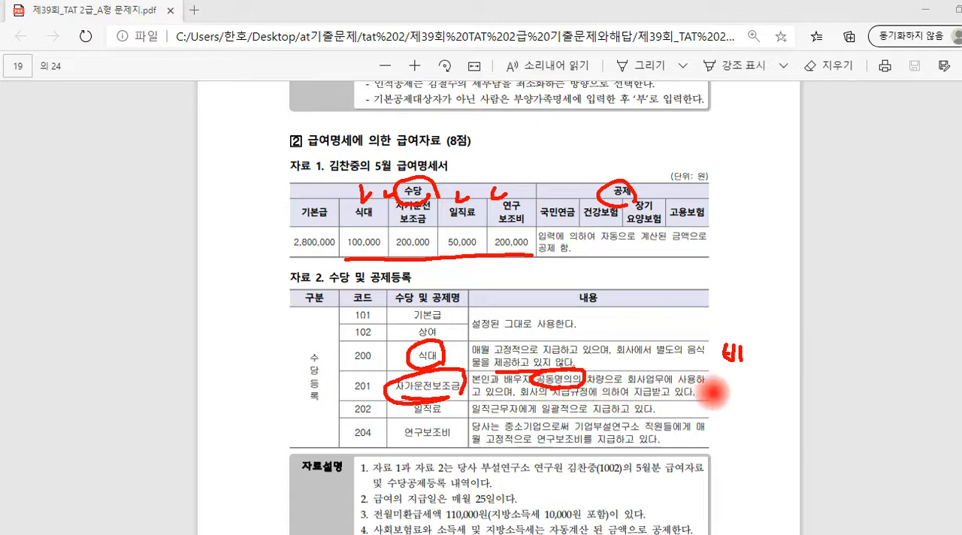
drag(723, 381, 741, 391)
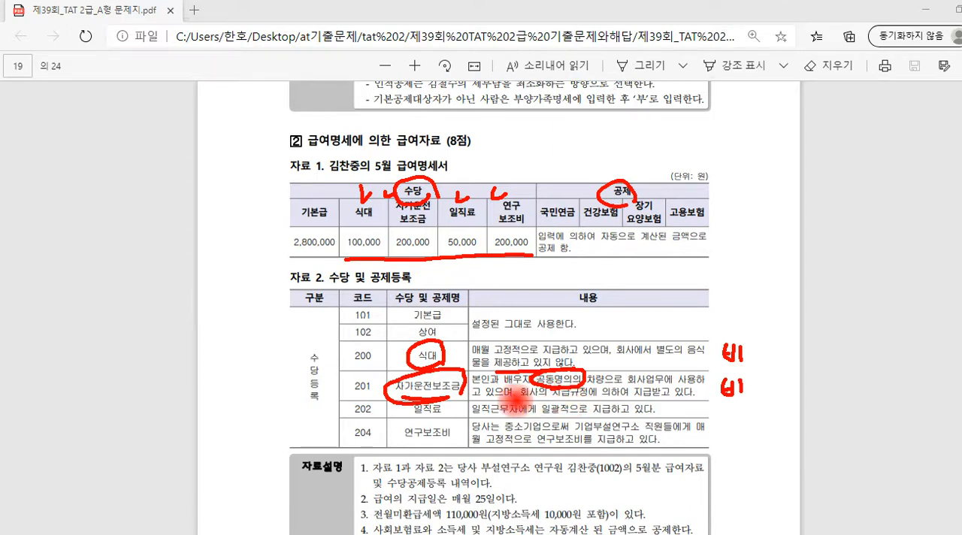
drag(479, 375, 492, 392)
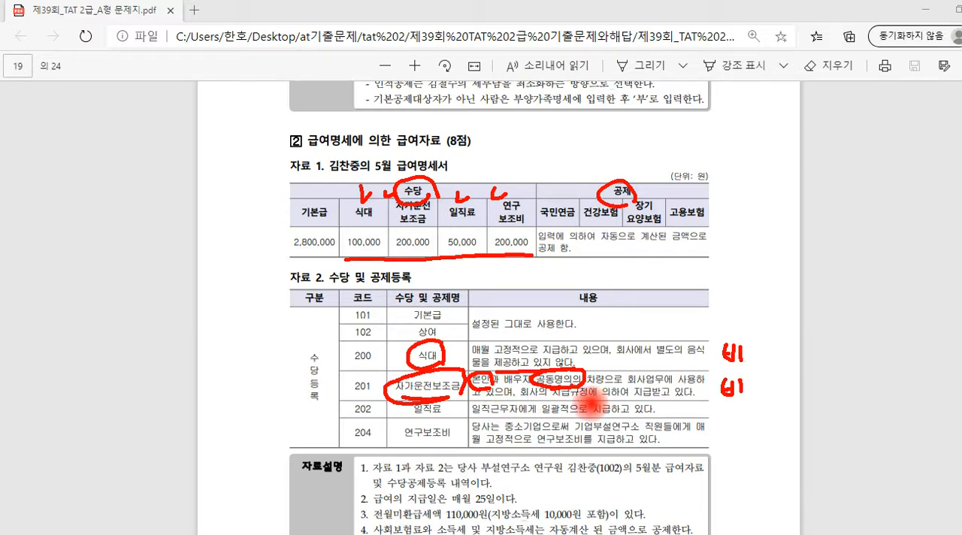
drag(571, 375, 574, 374)
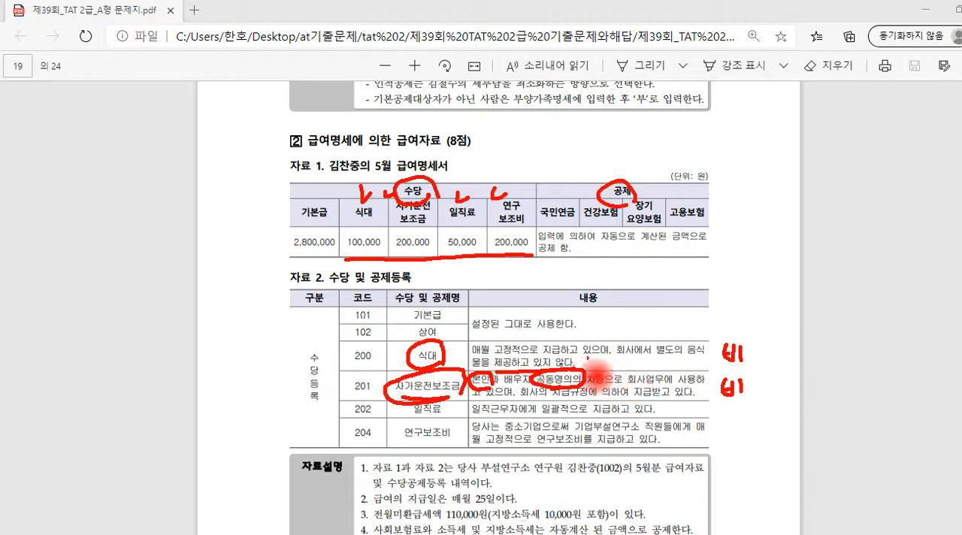
Write 100,000 beside the 식대 row and 200,000 beside 자가운전보조금, and circle both amounts in the payslip
drag(605, 358, 603, 372)
drag(617, 364, 619, 363)
drag(631, 364, 632, 365)
drag(646, 367, 644, 374)
drag(656, 364, 682, 363)
mouse_move(620, 408)
mouse_down()
mouse_move(613, 391)
mouse_move(680, 392)
mouse_up()
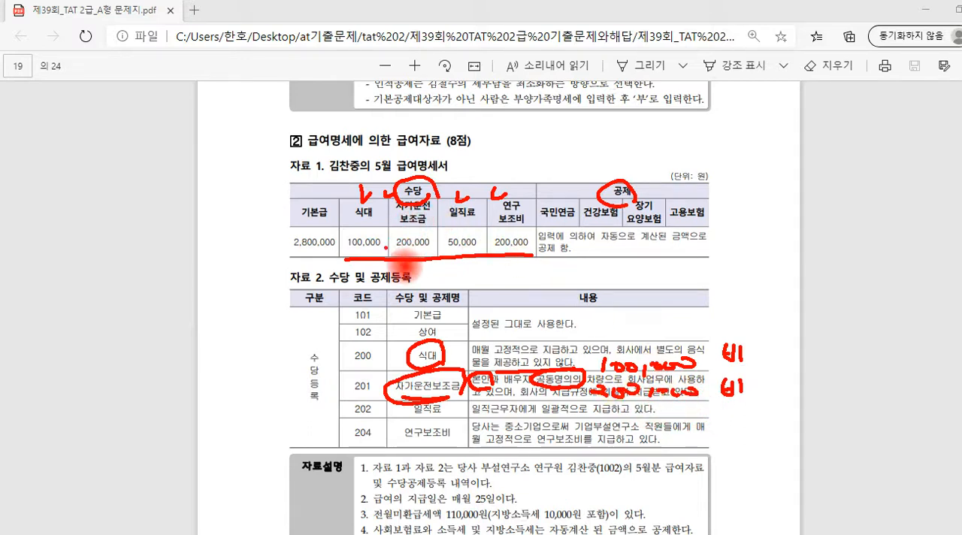
mouse_move(382, 254)
mouse_down()
mouse_move(347, 248)
mouse_move(387, 237)
mouse_move(460, 240)
mouse_move(439, 260)
mouse_up()
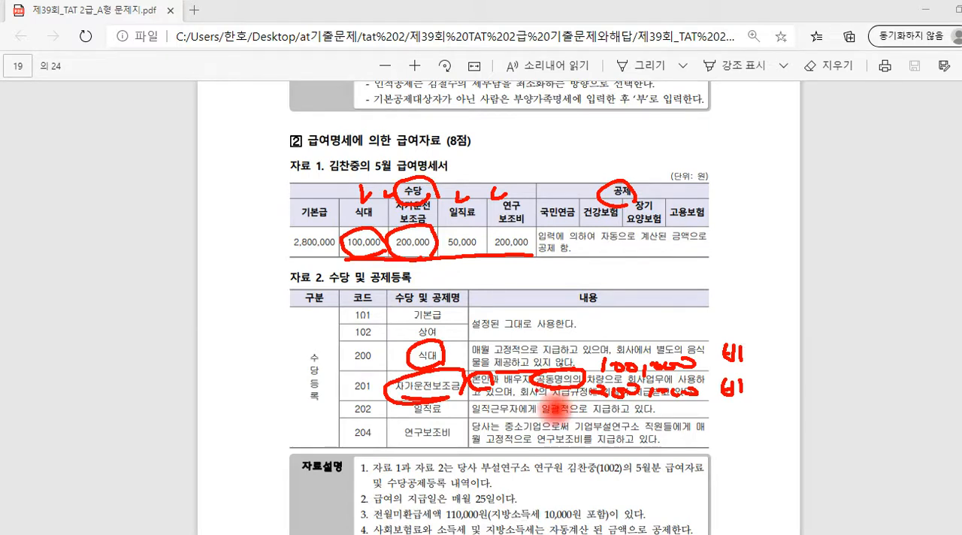
Circle 일직료 and its 50,000 payslip amount, underline 일직근무자, and note 50,000 비 beside the row
click(449, 412)
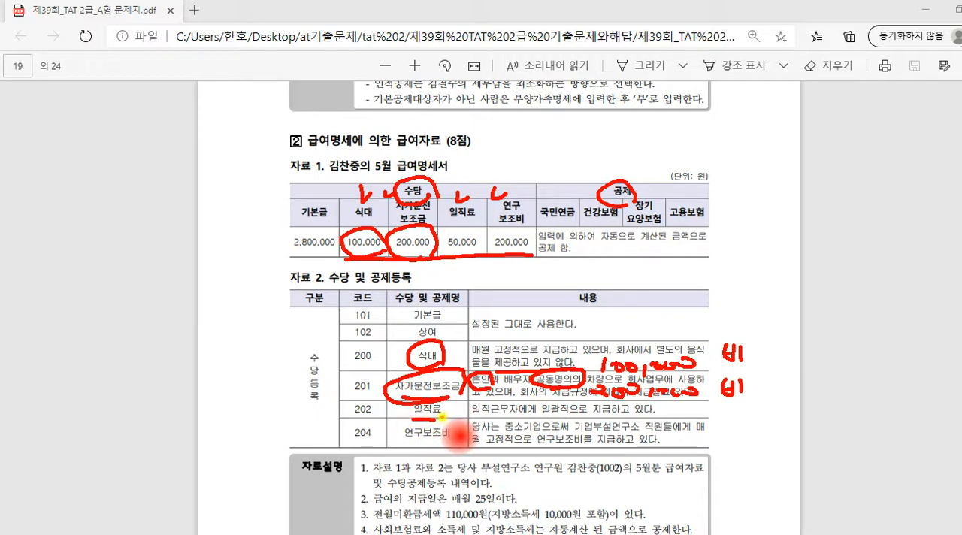
mouse_move(451, 418)
mouse_down()
mouse_move(409, 418)
mouse_move(447, 412)
mouse_up()
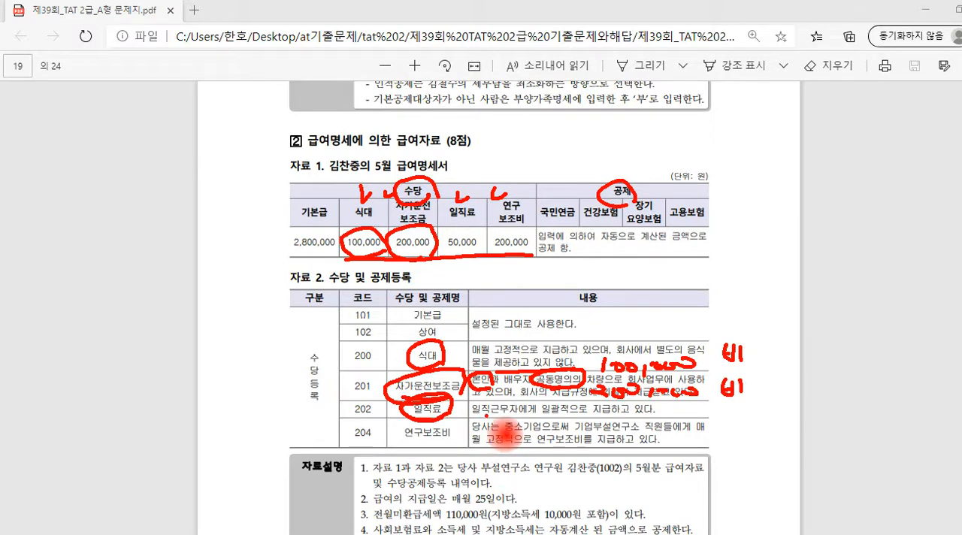
drag(472, 416, 527, 415)
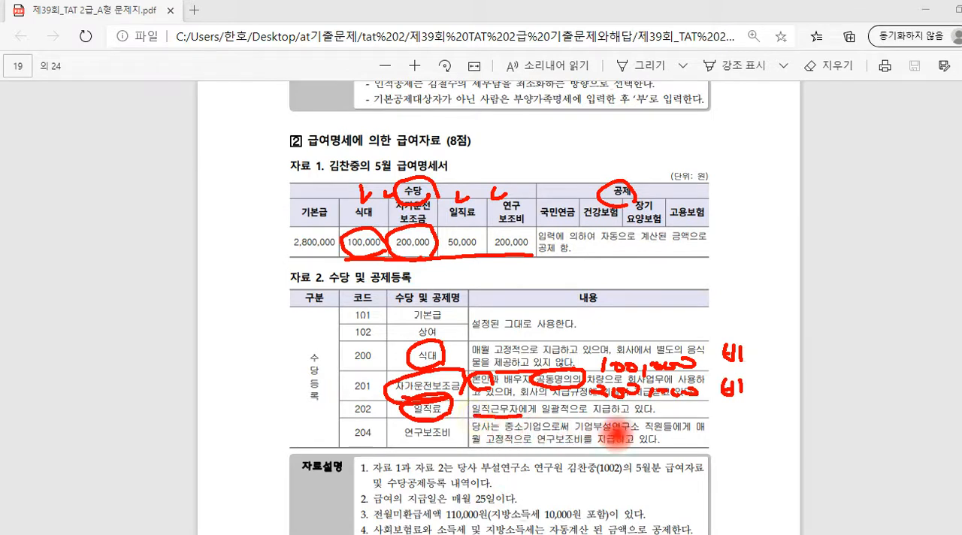
click(673, 409)
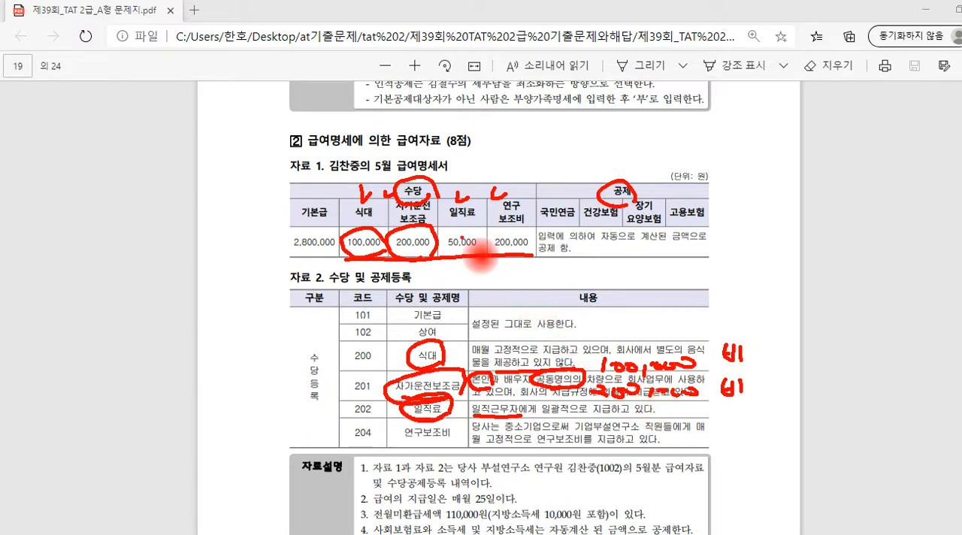
mouse_move(467, 227)
mouse_down()
mouse_move(455, 261)
mouse_move(487, 245)
mouse_up()
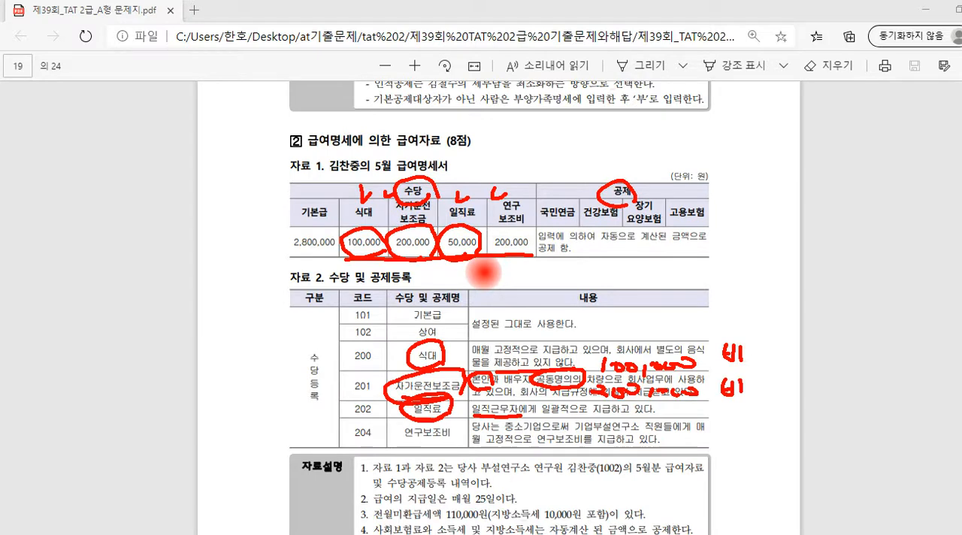
mouse_move(720, 405)
mouse_down()
mouse_move(720, 416)
mouse_move(740, 415)
mouse_up()
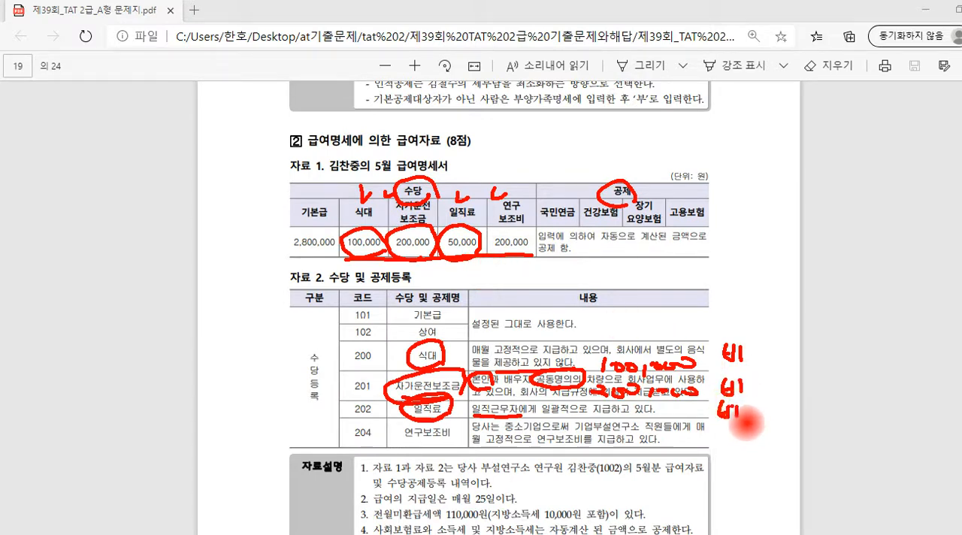
mouse_move(652, 406)
mouse_down()
mouse_move(652, 418)
mouse_move(661, 403)
mouse_up()
drag(668, 406, 701, 411)
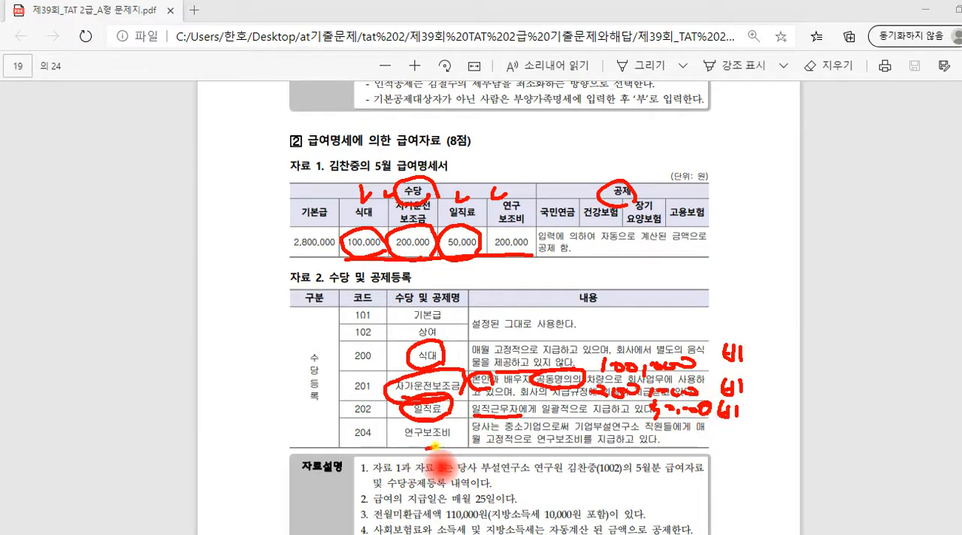
Circle 연구보조비 and the key terms 중소기업 and 연구보조비, note 200,000 비 beside the row, and bracket codes 200 to 204
mouse_move(439, 426)
mouse_down()
mouse_move(398, 440)
mouse_move(450, 449)
mouse_move(470, 430)
mouse_up()
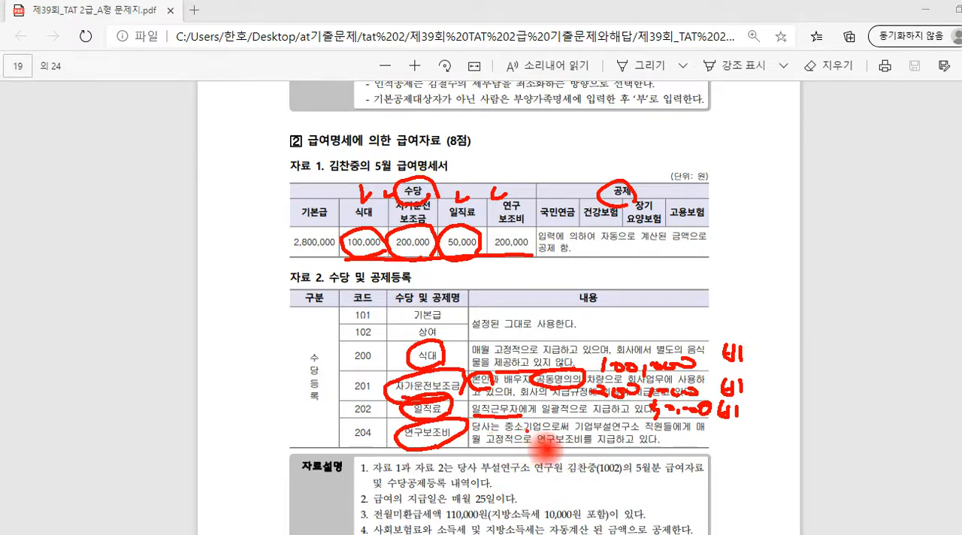
mouse_move(527, 430)
mouse_down()
mouse_move(509, 422)
mouse_move(544, 431)
mouse_up()
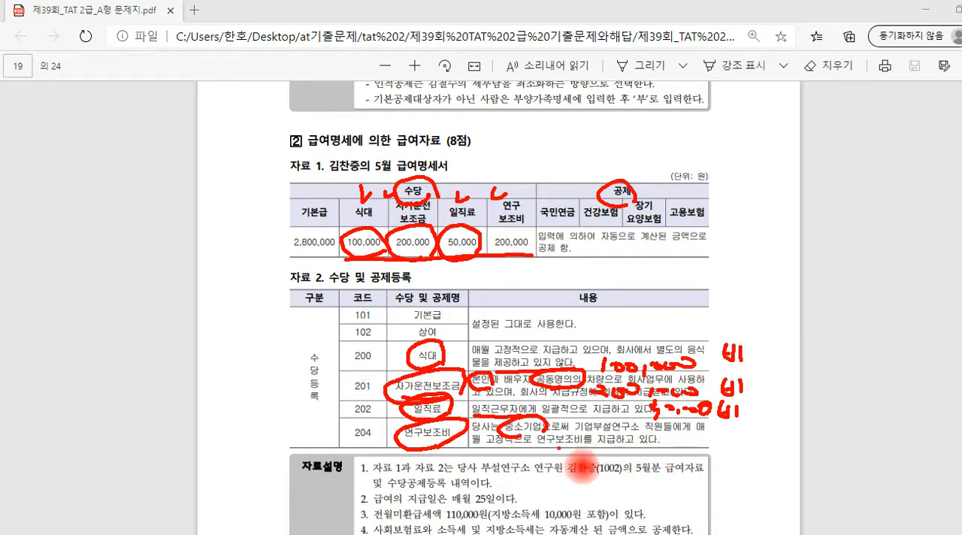
mouse_move(578, 434)
mouse_down()
mouse_move(537, 447)
mouse_move(599, 440)
mouse_up()
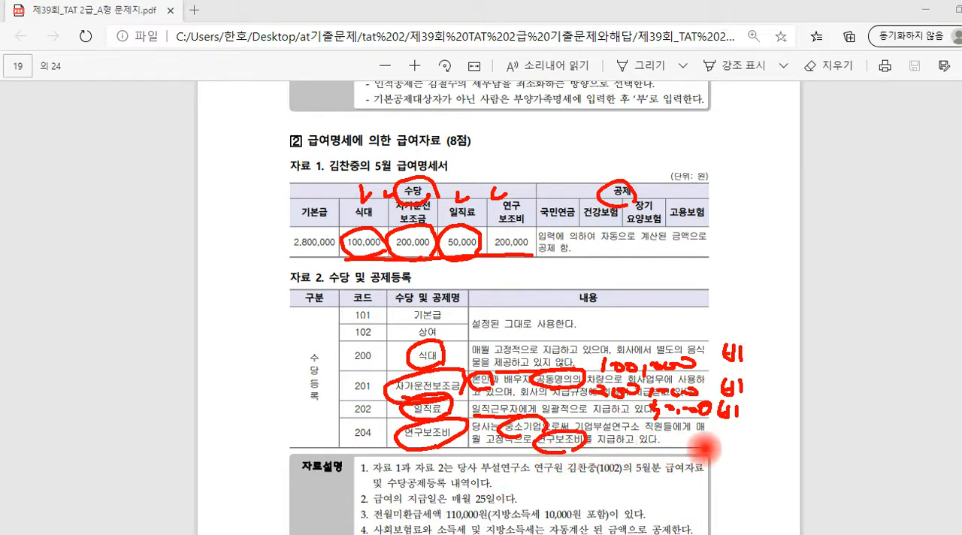
drag(660, 445, 768, 452)
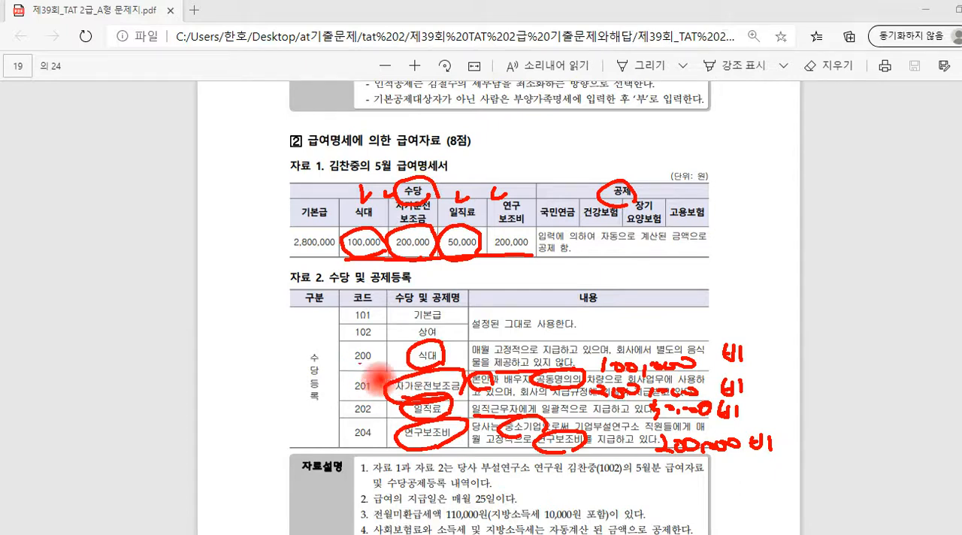
mouse_move(339, 356)
mouse_down()
mouse_move(325, 394)
mouse_move(343, 429)
mouse_up()
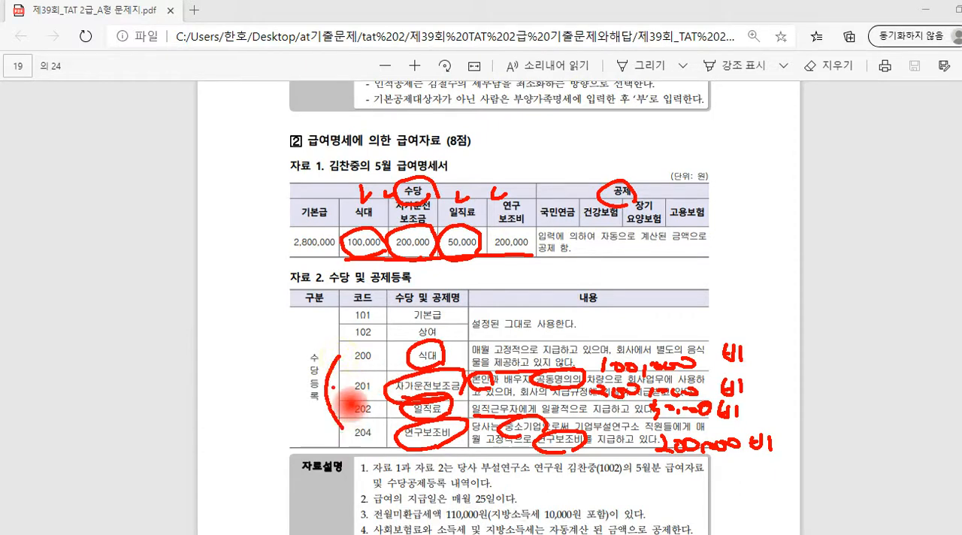
Extend the bracket toward codes 201 and 202 in the allowance table, and clear all pen marks from the page
mouse_move(326, 384)
mouse_down()
mouse_move(341, 385)
mouse_move(351, 406)
mouse_up()
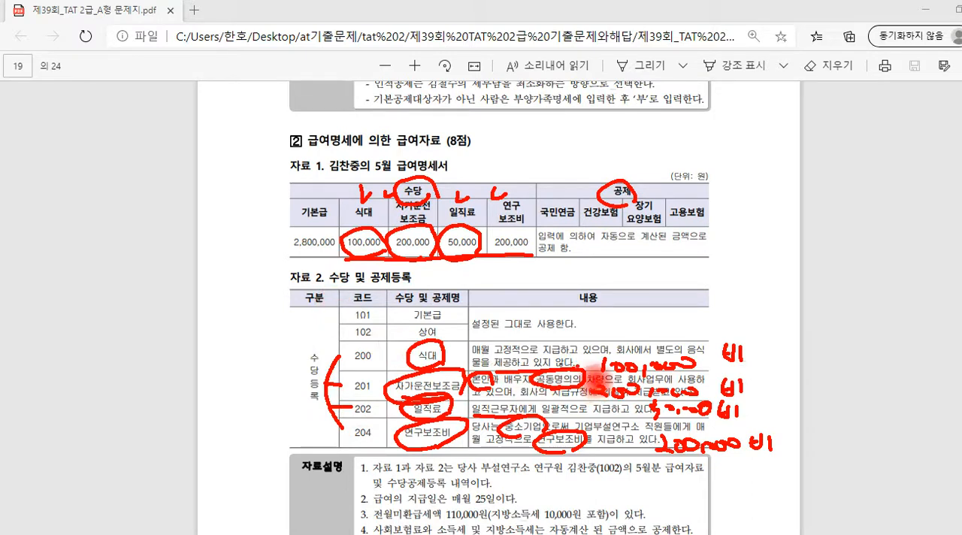
key(Escape)
scroll(577, 357, down, 3)
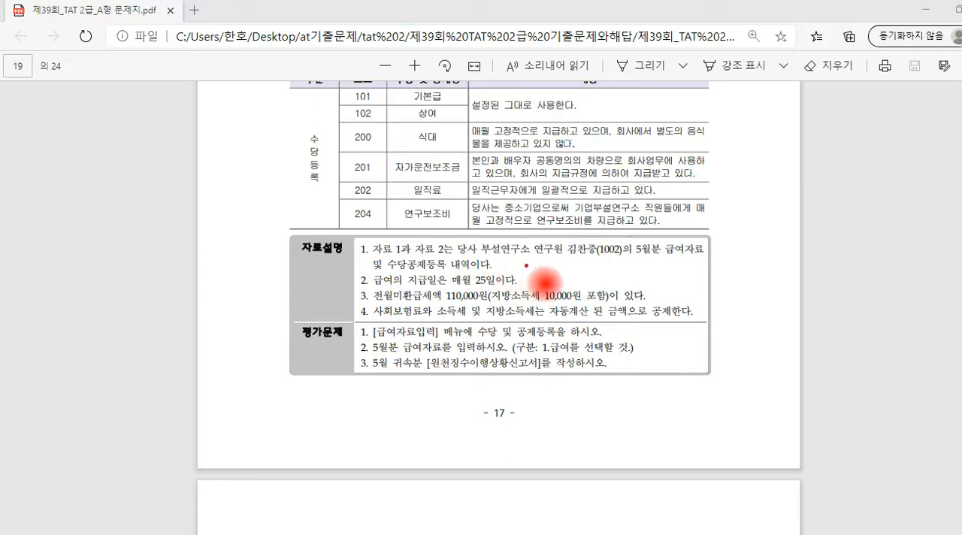
Underline the employee's name, circle 5월분 급여자료 and 매월 25일 in 자료설명, and write 5.25 beside the pay date
mouse_move(568, 262)
mouse_down()
mouse_move(670, 258)
mouse_move(698, 240)
mouse_move(697, 254)
mouse_up()
drag(403, 269, 406, 270)
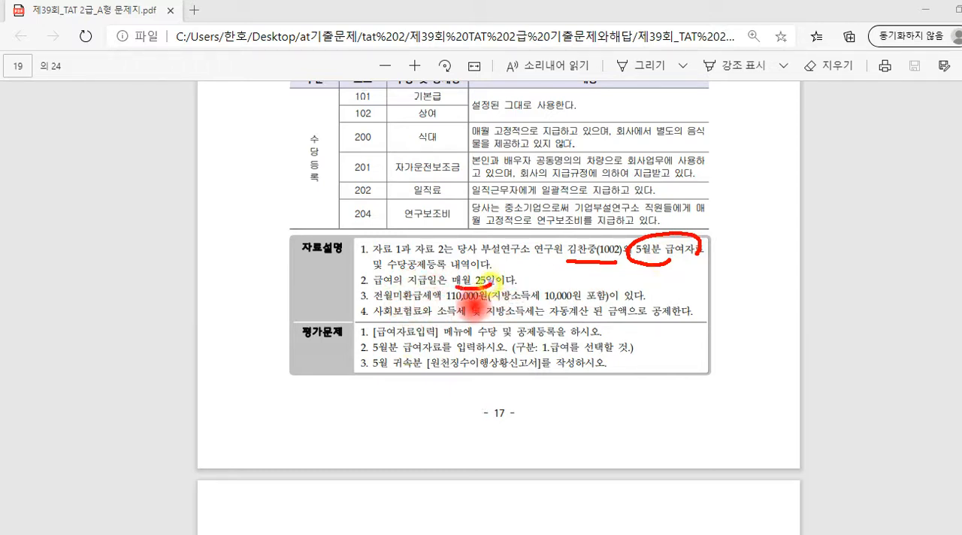
mouse_move(443, 282)
mouse_down()
mouse_move(524, 281)
mouse_move(536, 263)
mouse_up()
click(540, 278)
mouse_move(549, 265)
mouse_down()
mouse_move(566, 284)
mouse_move(577, 261)
mouse_up()
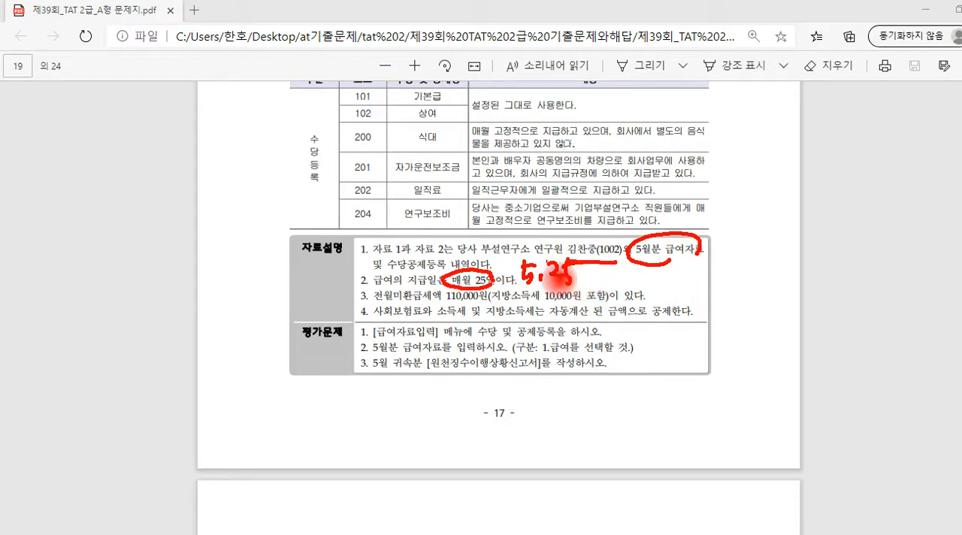
Circle 110,000원 and 10,000원 포함 in the 전월미환급세액 item, note 원.이.신 and 지 X beside it, and underline 자동계산 in item 4
click(390, 301)
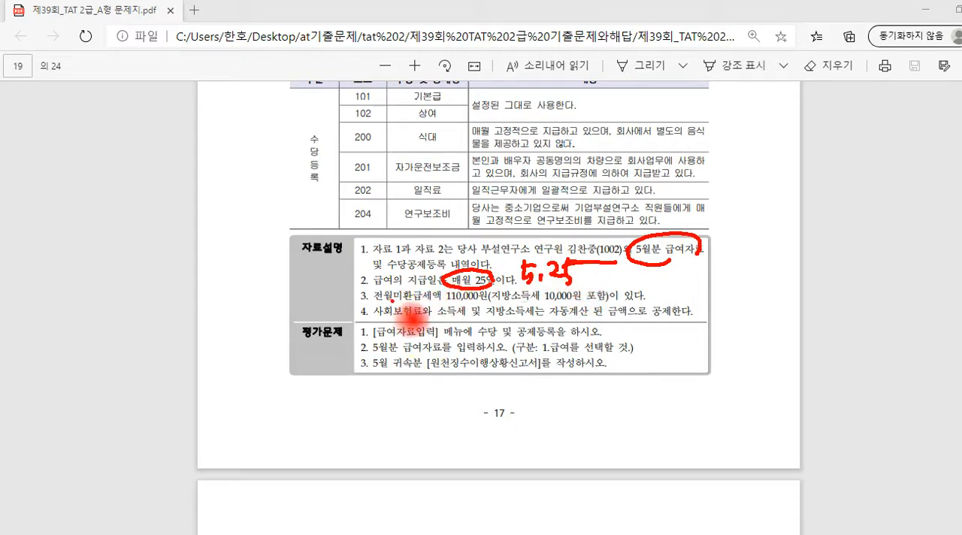
mouse_move(448, 305)
mouse_down()
mouse_move(576, 304)
mouse_move(610, 288)
mouse_move(609, 303)
mouse_move(571, 308)
mouse_up()
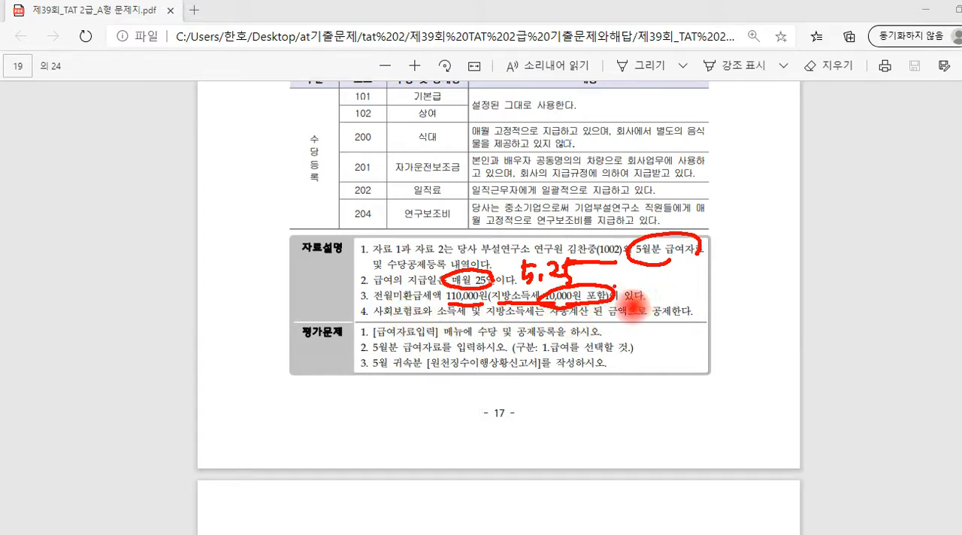
mouse_move(614, 288)
mouse_down()
mouse_move(644, 283)
mouse_move(638, 288)
mouse_move(661, 267)
mouse_move(672, 280)
mouse_move(706, 263)
mouse_move(727, 285)
mouse_move(763, 287)
mouse_up()
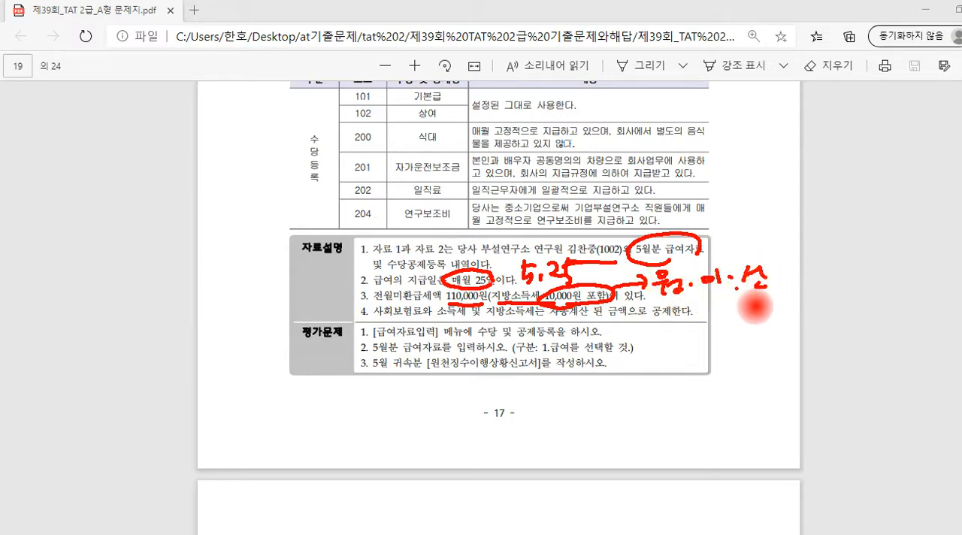
mouse_move(676, 304)
mouse_down()
mouse_move(748, 291)
mouse_move(726, 325)
mouse_move(760, 323)
mouse_up()
click(717, 307)
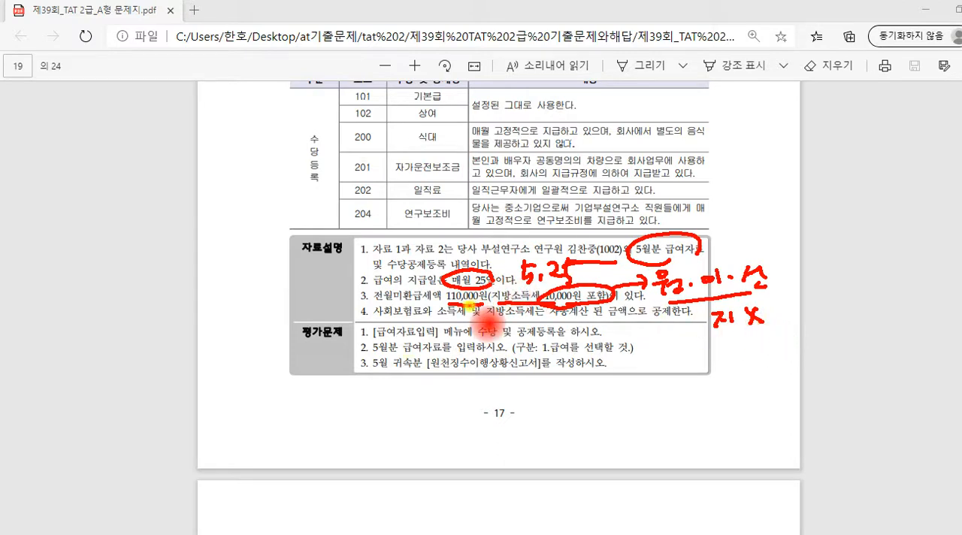
mouse_move(467, 304)
mouse_down()
mouse_move(440, 298)
mouse_move(462, 285)
mouse_move(490, 298)
mouse_up()
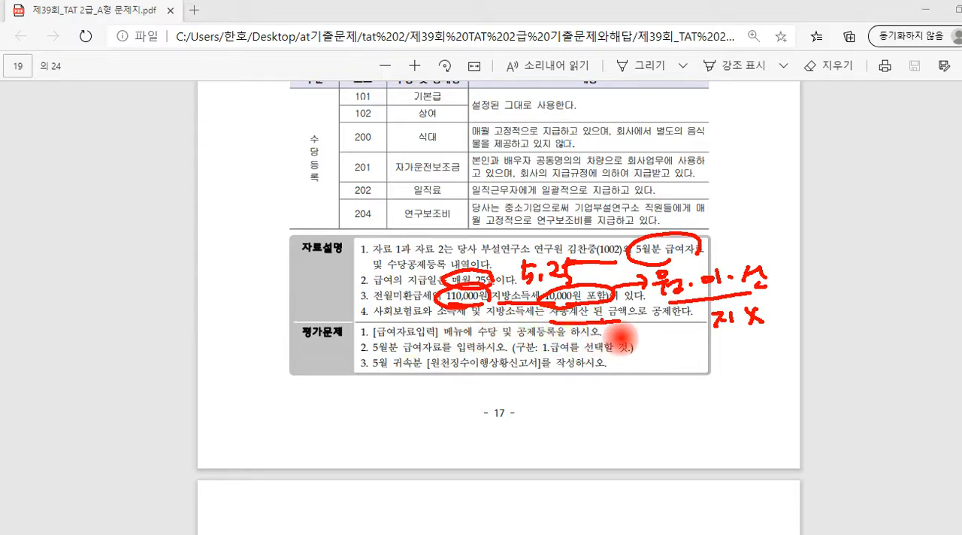
click(650, 319)
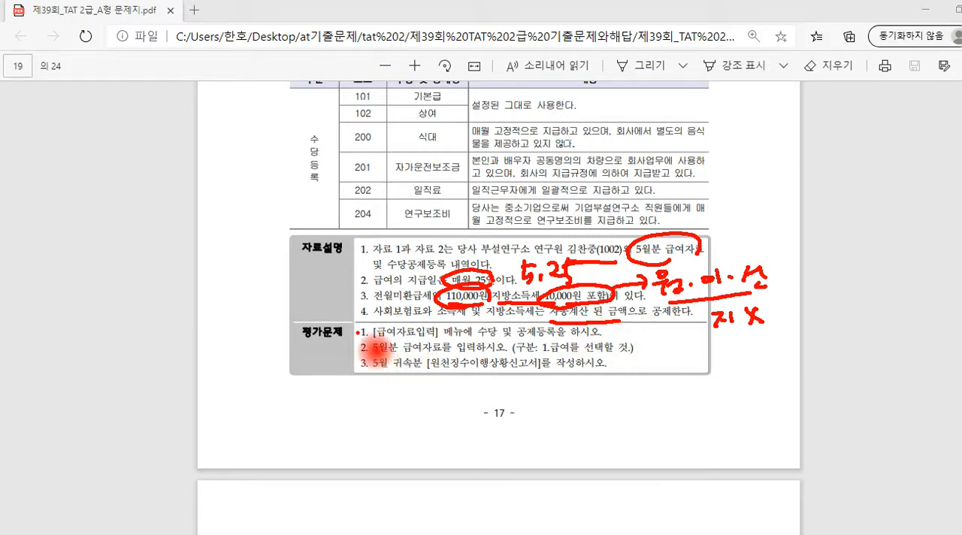
Bracket the three 평가문제 items, mark 수당 및 공제등록 and 5월분 급여자료, box 1.급여, and underline 원천징수이행상황신고서
mouse_move(352, 330)
mouse_down()
mouse_move(344, 350)
mouse_move(351, 368)
mouse_up()
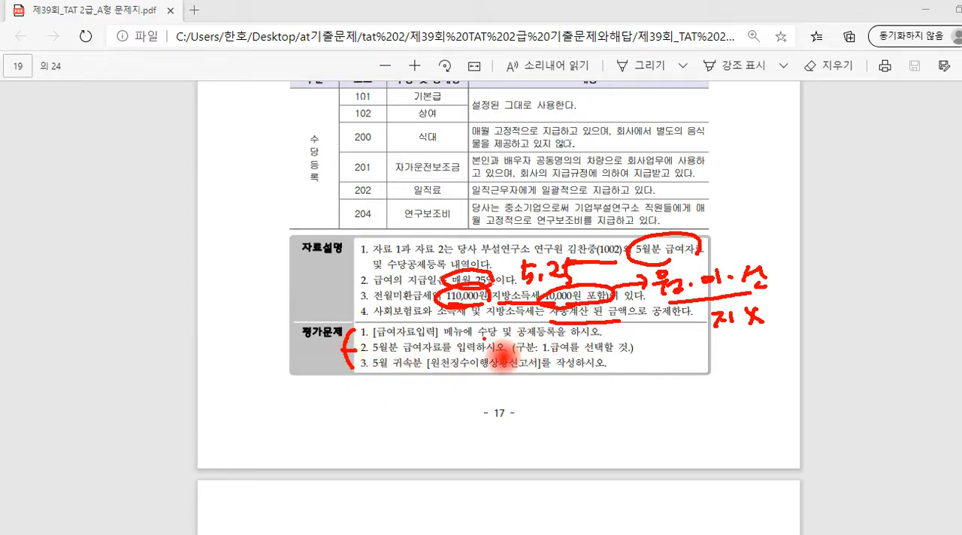
drag(478, 339, 550, 339)
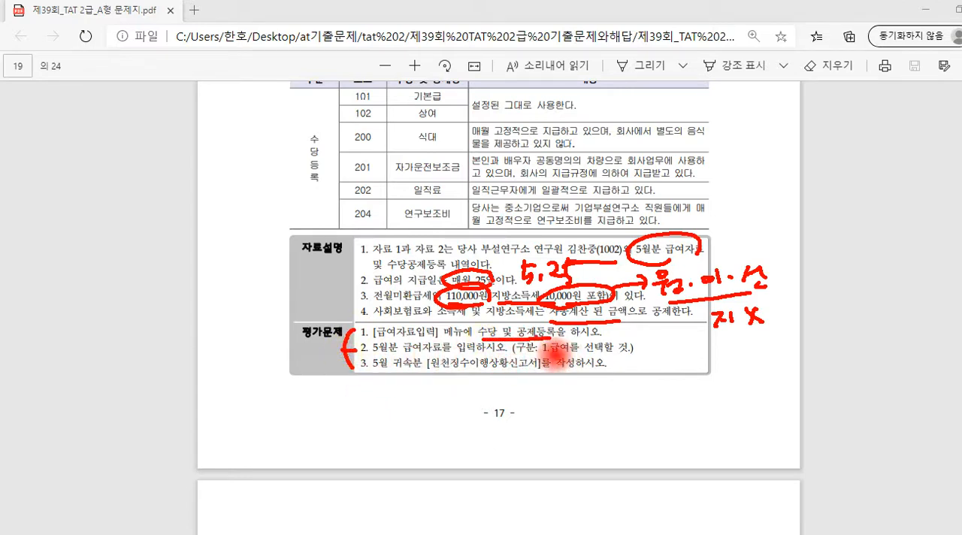
mouse_move(475, 336)
mouse_down()
mouse_move(490, 324)
mouse_move(498, 337)
mouse_move(489, 348)
mouse_up()
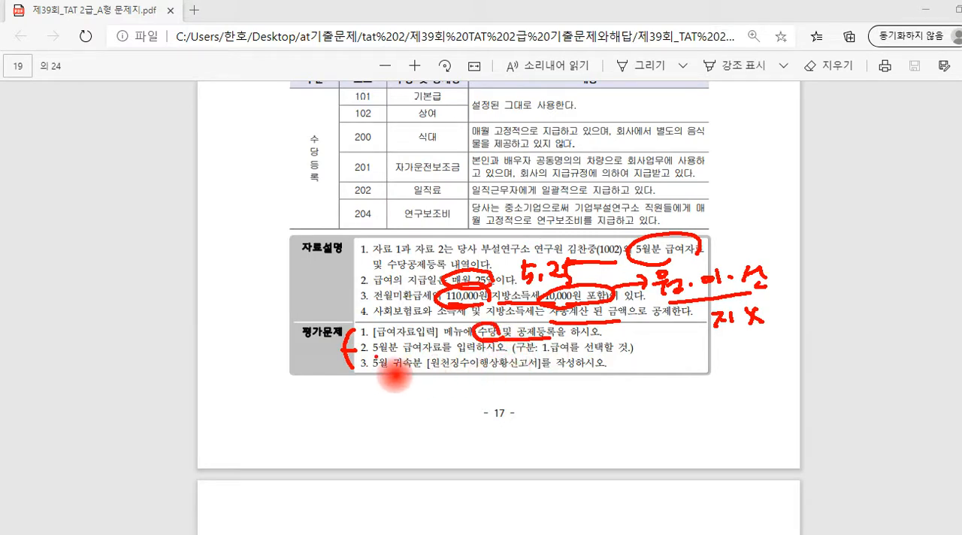
drag(374, 357, 445, 355)
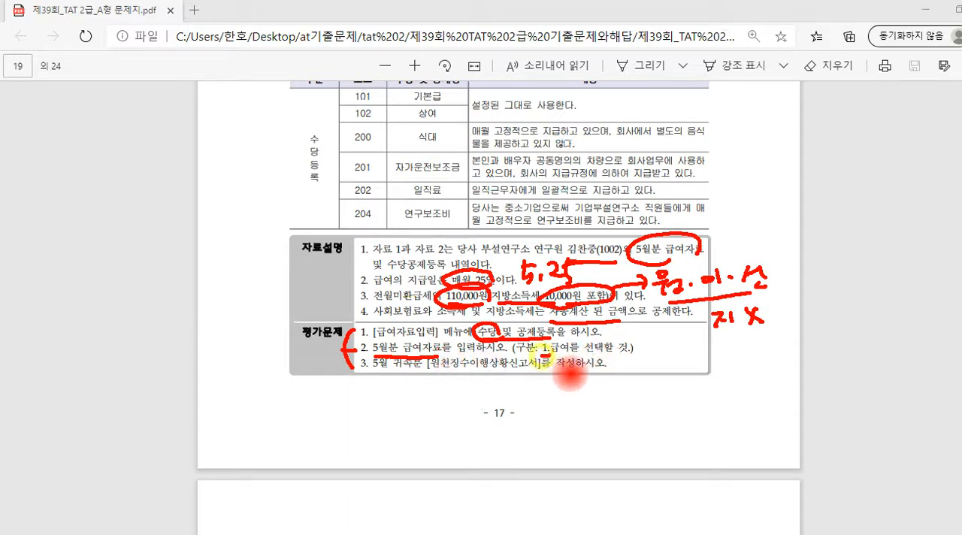
mouse_move(579, 356)
mouse_down()
mouse_move(539, 339)
mouse_move(578, 354)
mouse_up()
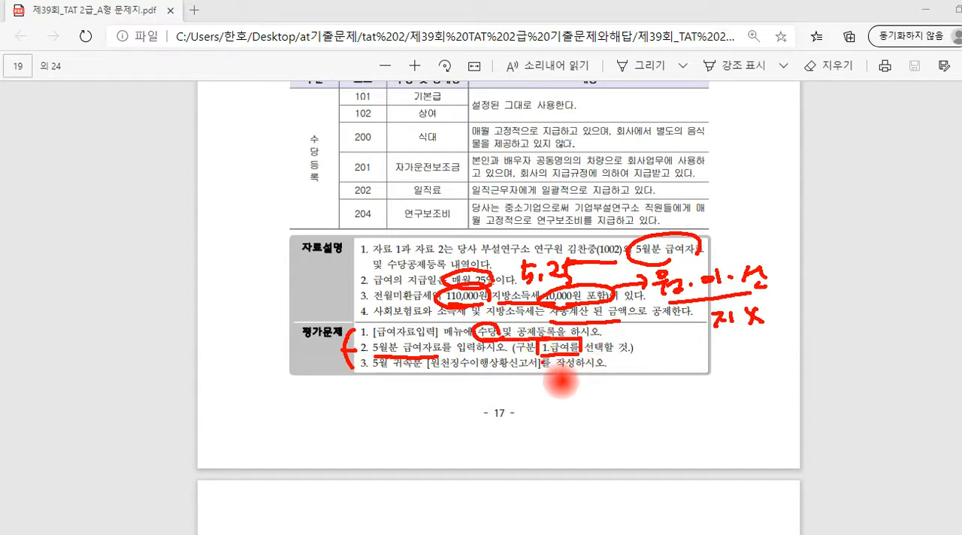
drag(407, 374, 524, 370)
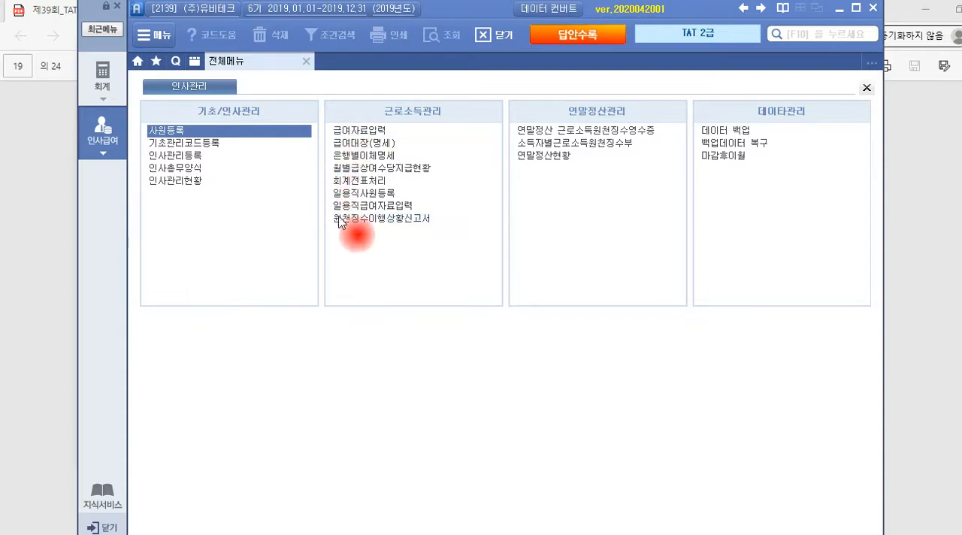
In the payroll program's 급여자료입력, open 수당/공제등록 and add an allowance named 식대 in the third row
click(381, 130)
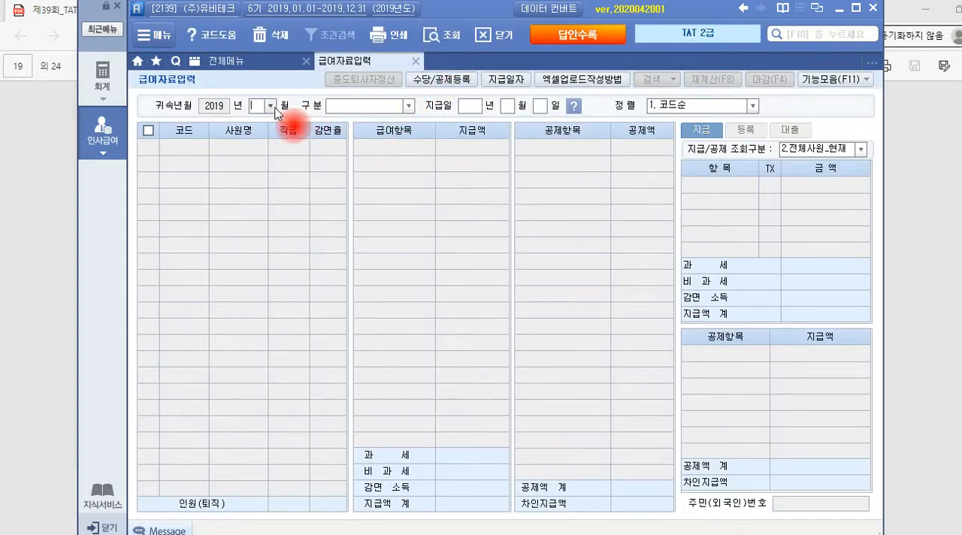
click(445, 81)
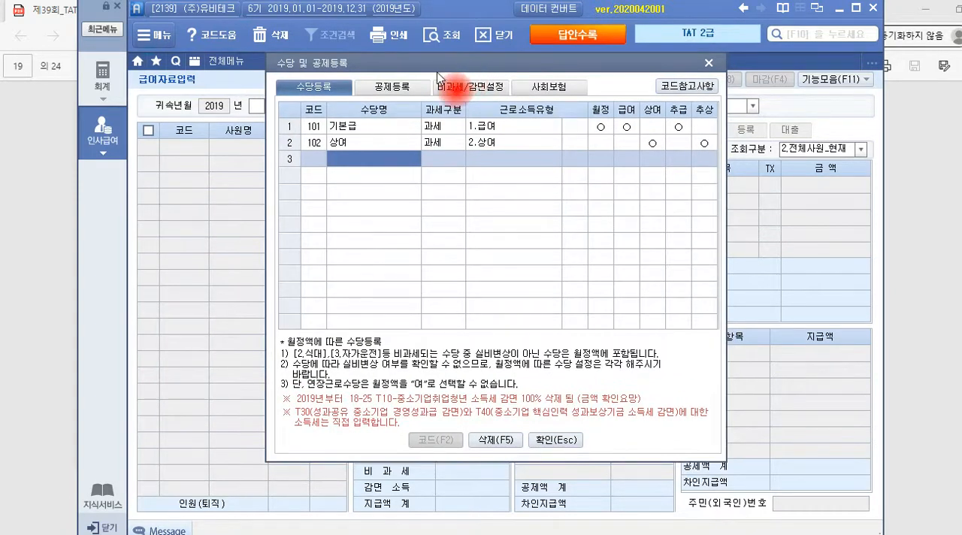
click(343, 162)
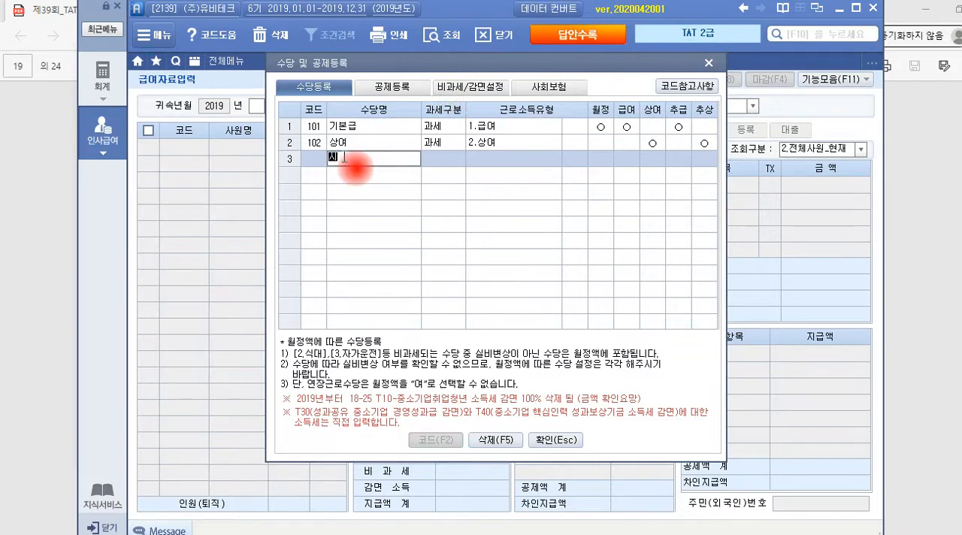
text(식대)
key(Return)
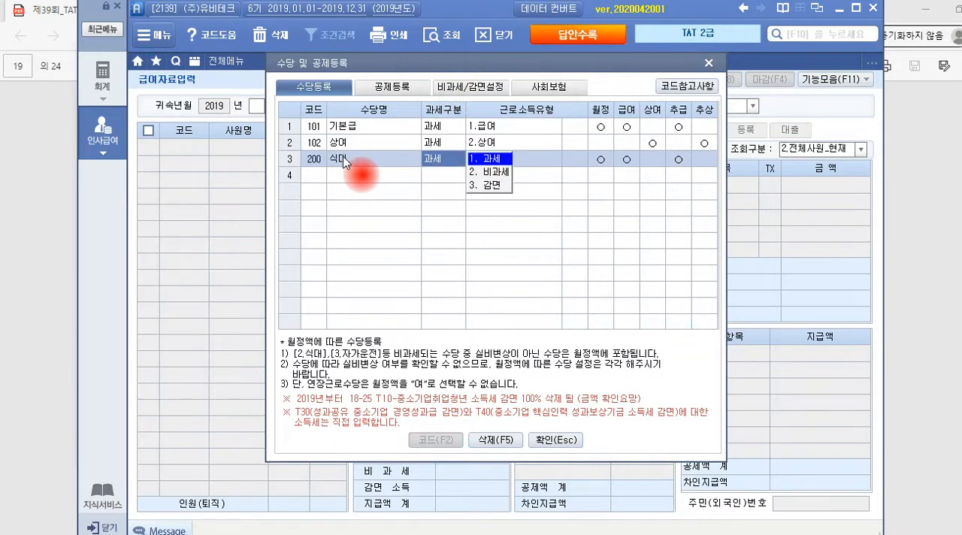
Set 식대 to 비과세 with income type 2.식대, keeping 월정, 급여 and 추급 applied and 상여 unset
click(483, 170)
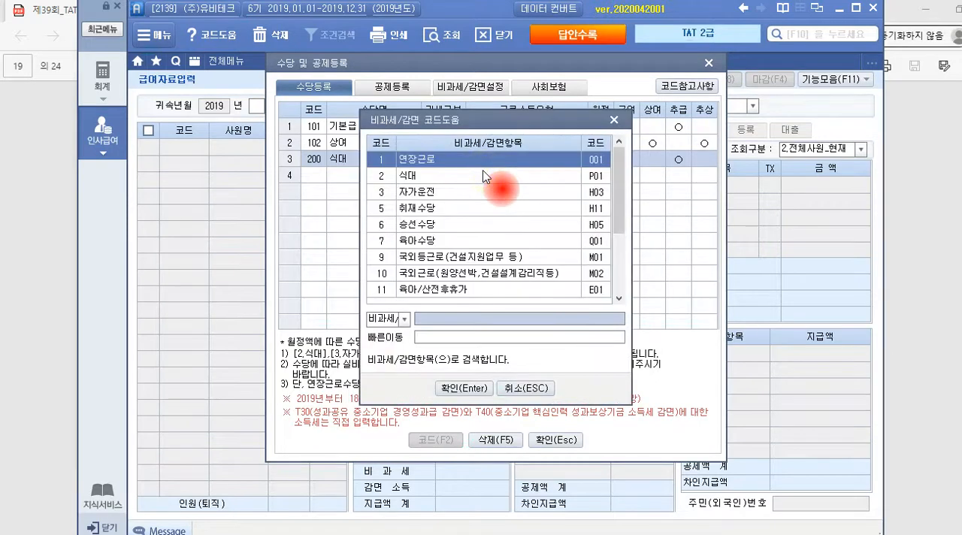
click(423, 179)
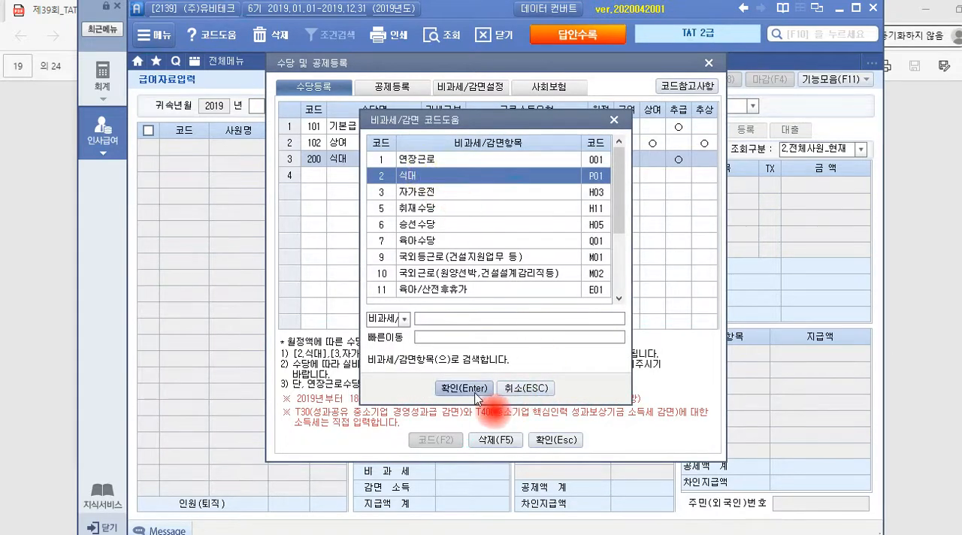
click(475, 388)
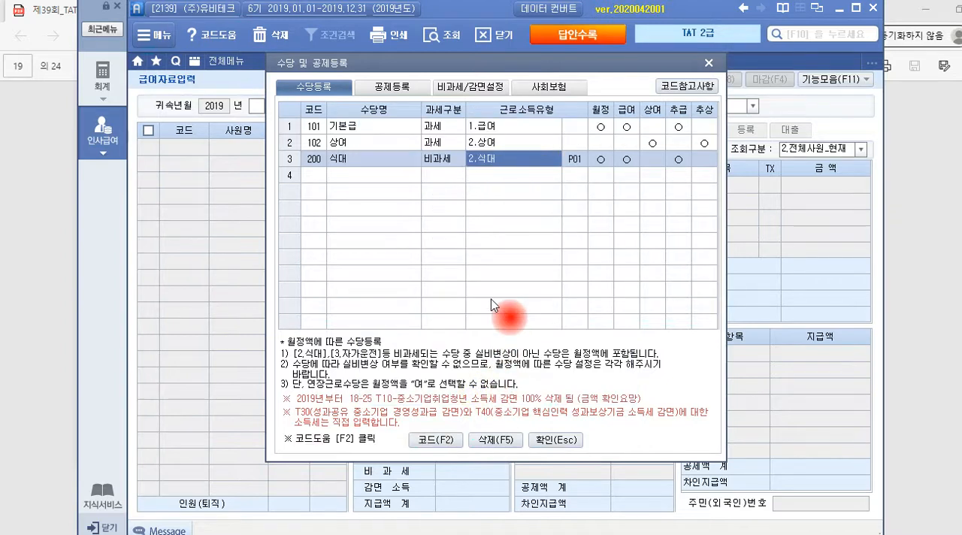
key(Return)
key(Return)
key(Return)
key(Return)
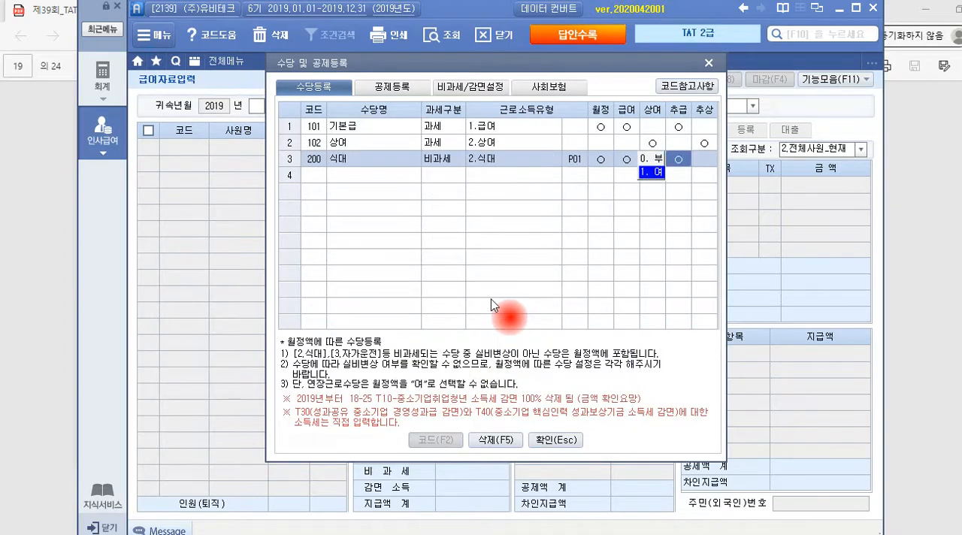
key(0)
key(1)
key(Return)
key(Return)
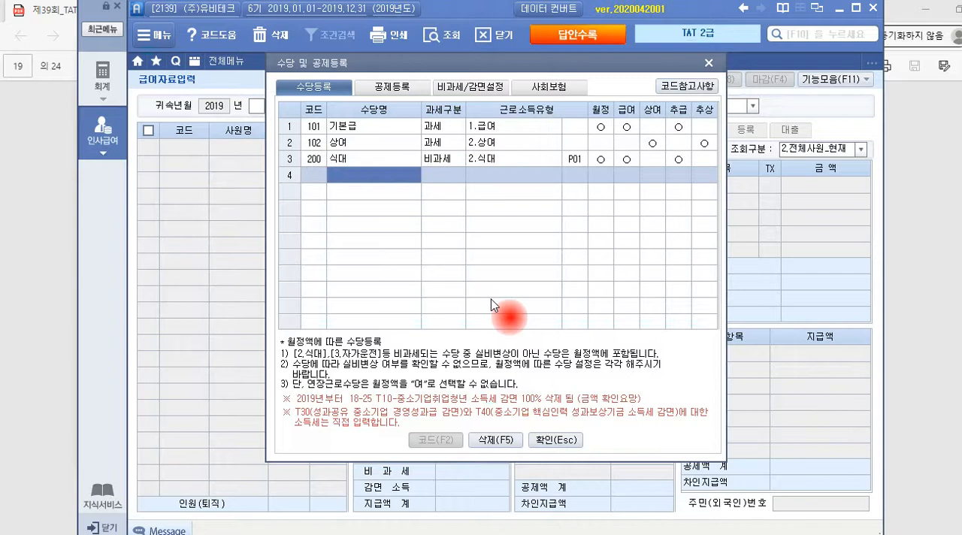
Register 자가운전보조금 in the fourth row as 비과세 with income type 3.자가운전, accepting its default payment flags
text(자가운전보)
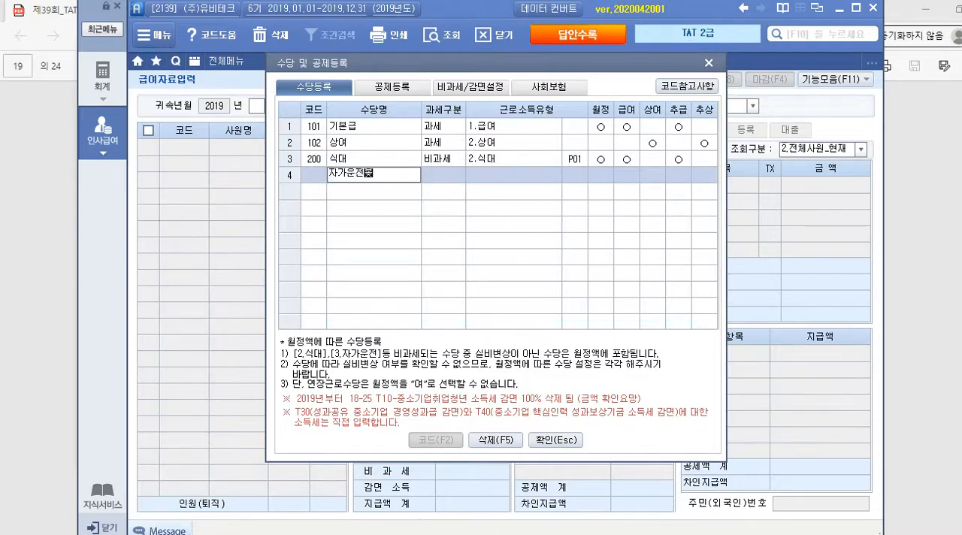
text(조금)
key(Return)
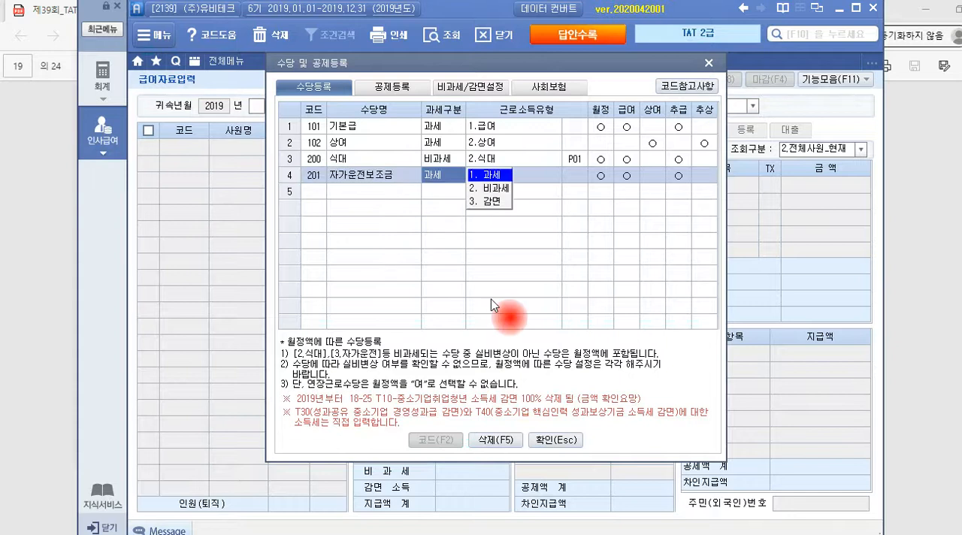
click(494, 188)
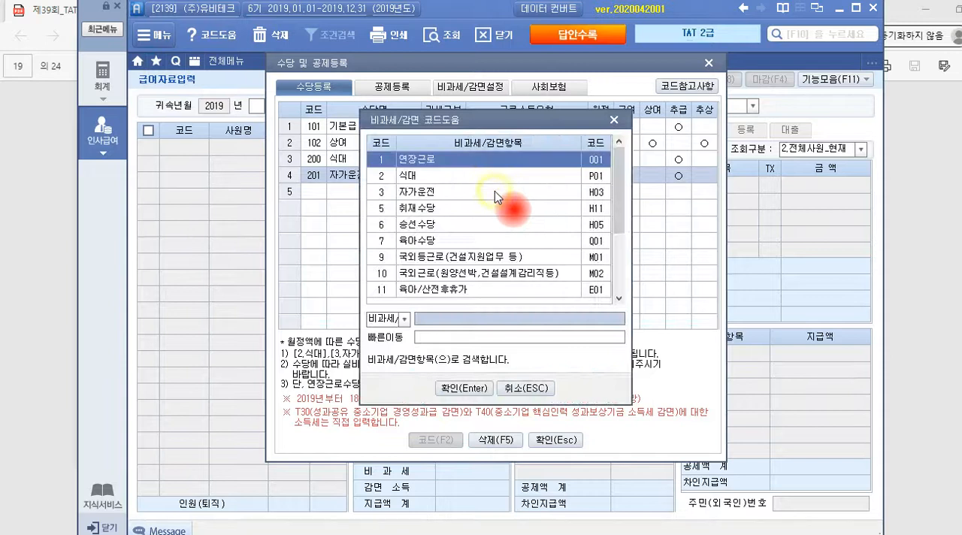
click(441, 198)
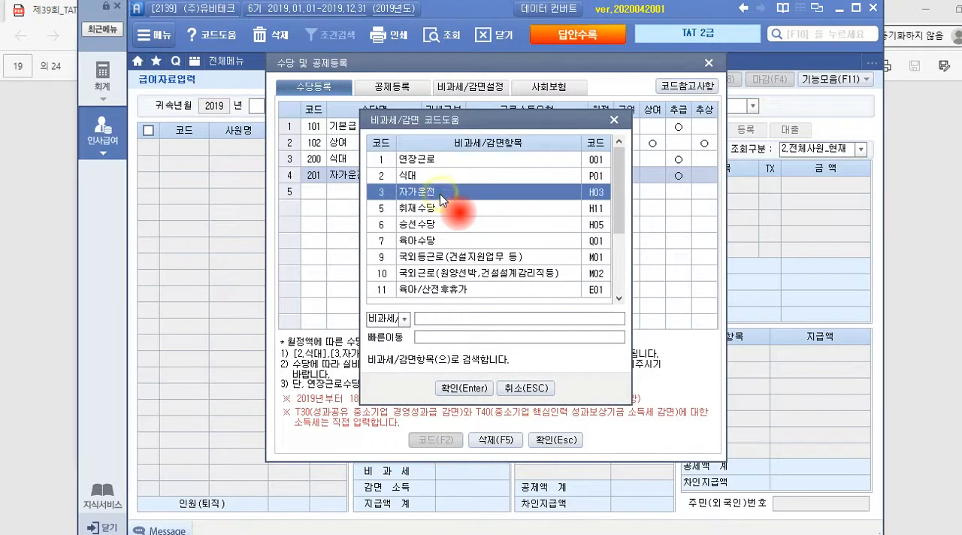
click(472, 387)
key(Return)
key(Return)
key(Return)
key(Return)
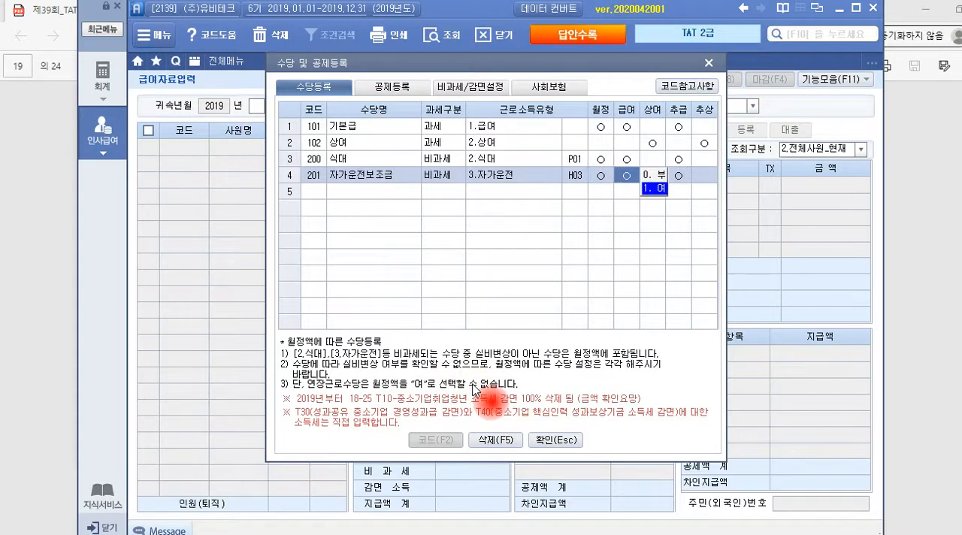
key(Return)
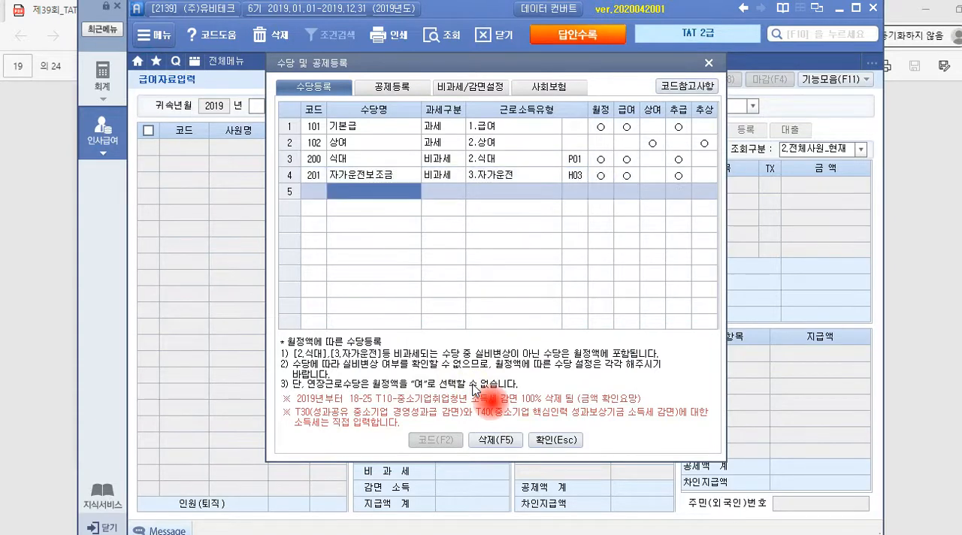
Register 일직료 in the fifth row as 비과세 with income type 50.일직료/숙직료등, accepting its default payment flags
text(일ㅈ)
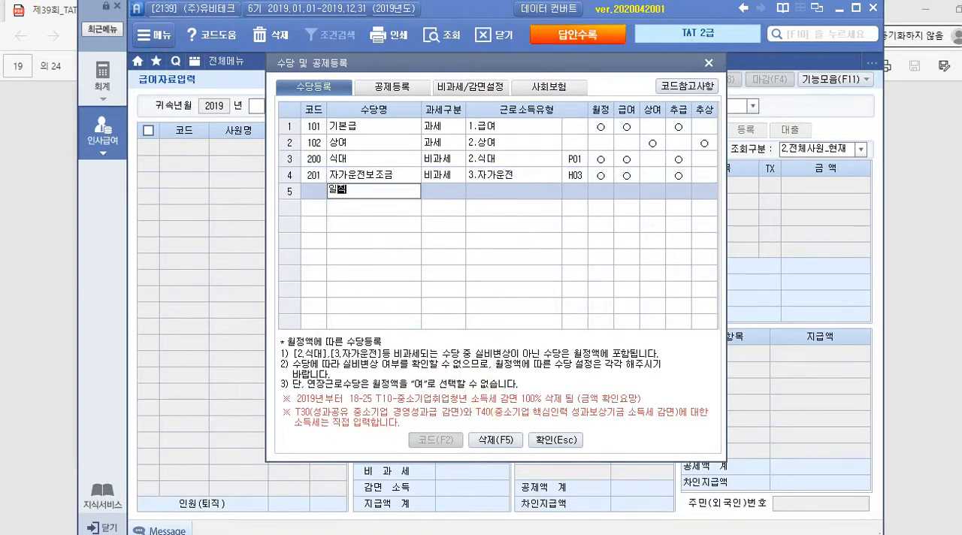
text(직료)
key(Return)
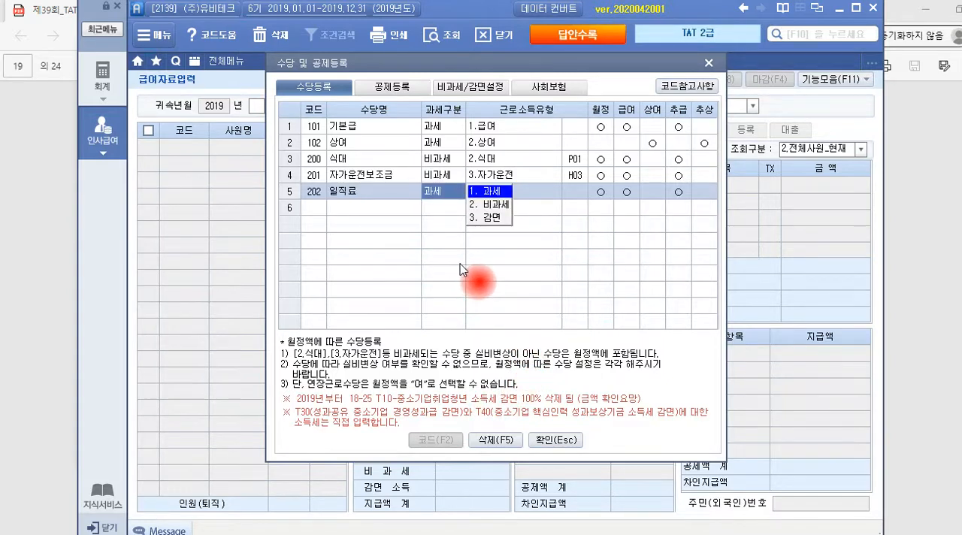
click(498, 208)
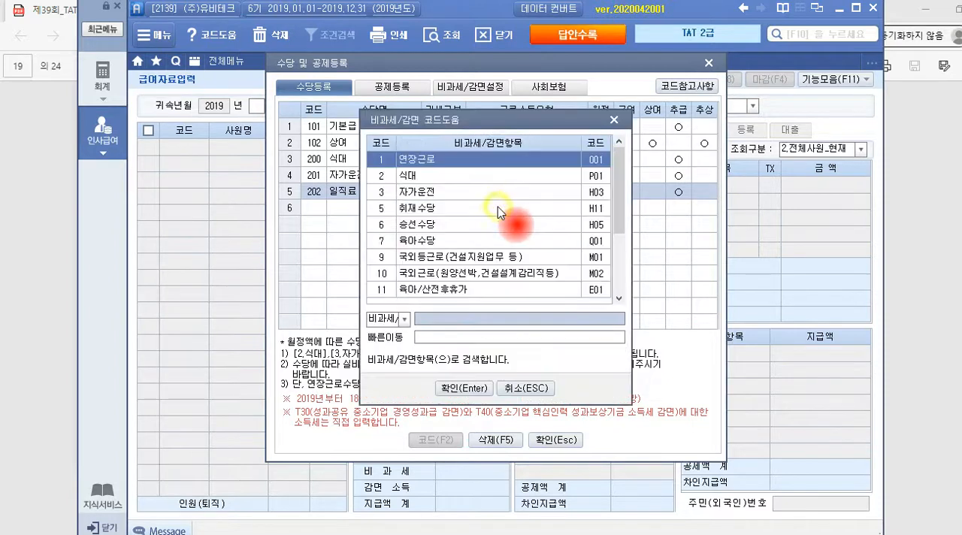
drag(618, 216, 623, 275)
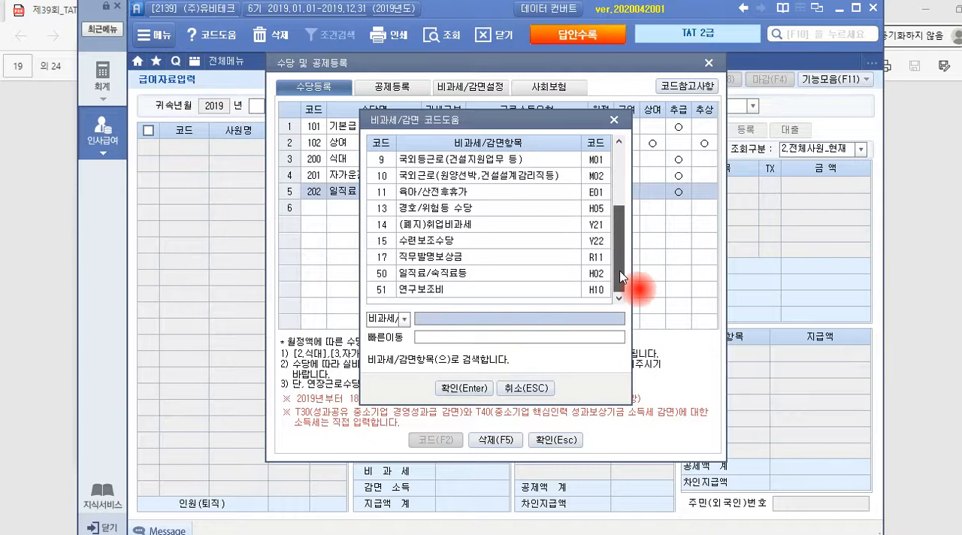
click(432, 275)
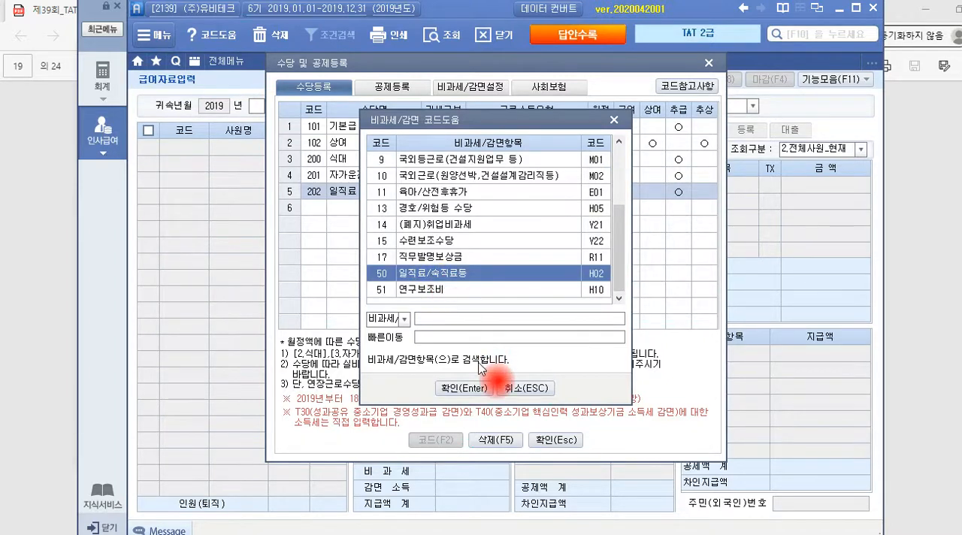
click(466, 388)
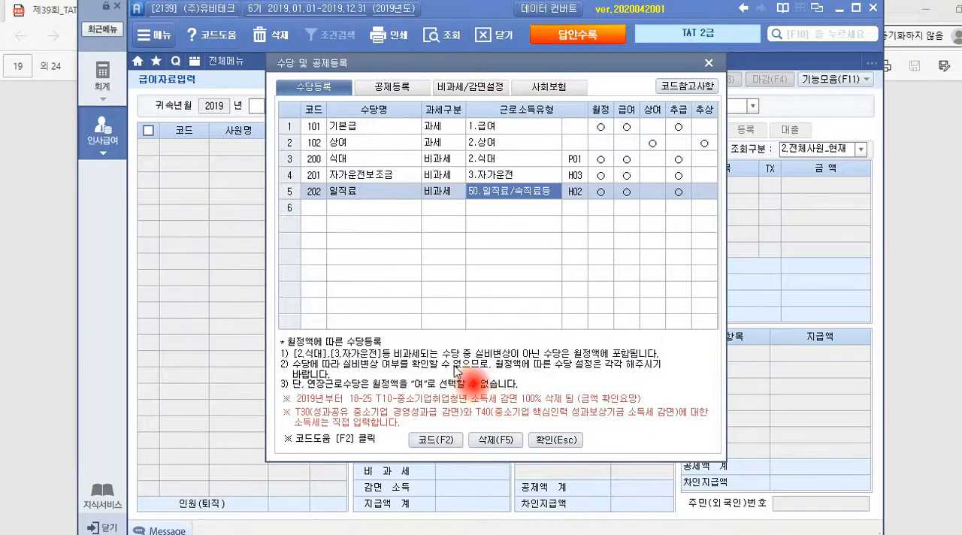
key(Return)
key(Return)
key(Return)
key(Return)
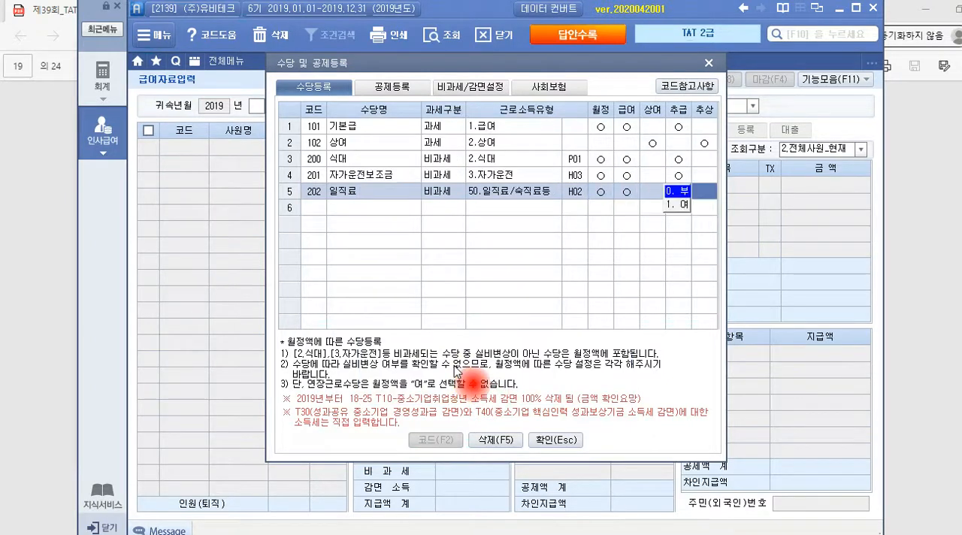
Register 연구보조비 in the sixth row as 비과세 with income type 51.연구보조비, keep its default flags, and confirm the allowance registration
text(연구보조금)
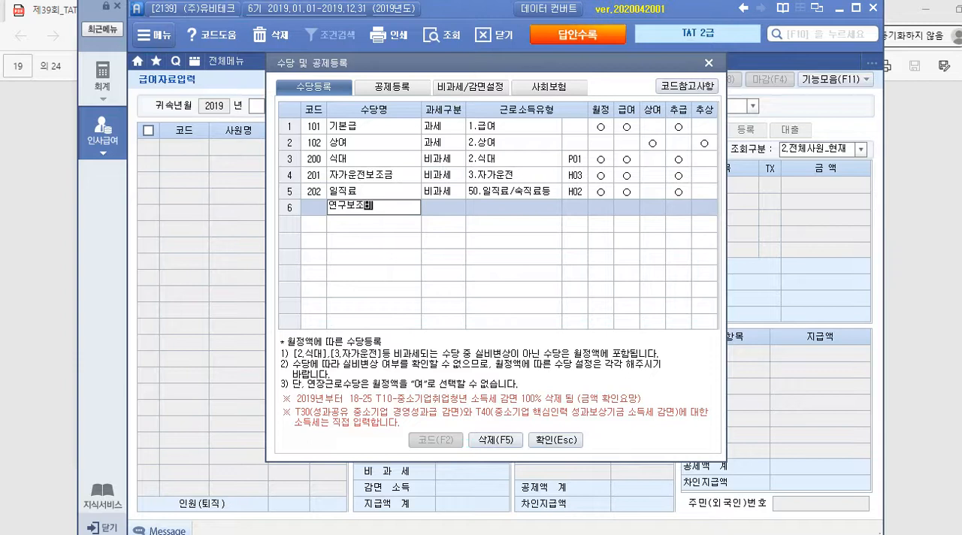
key(Return)
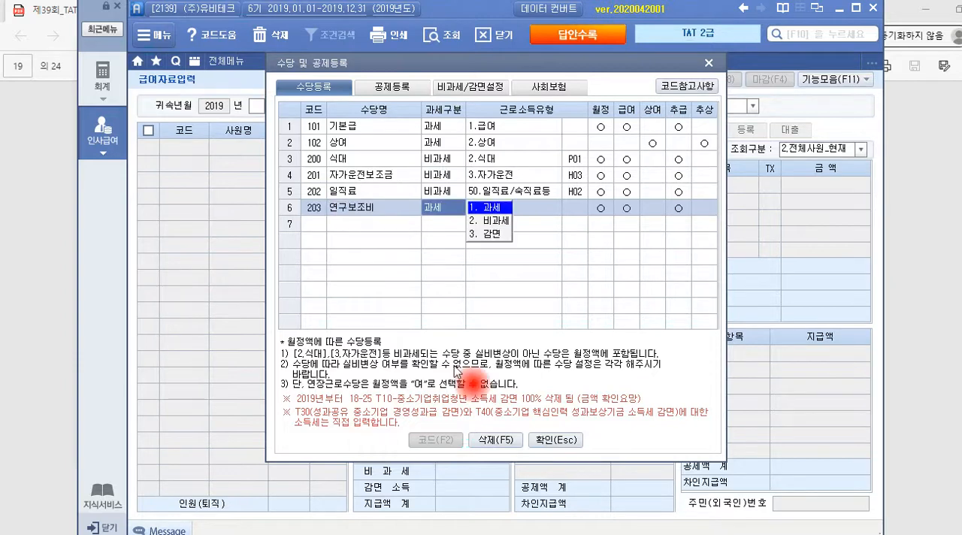
click(489, 221)
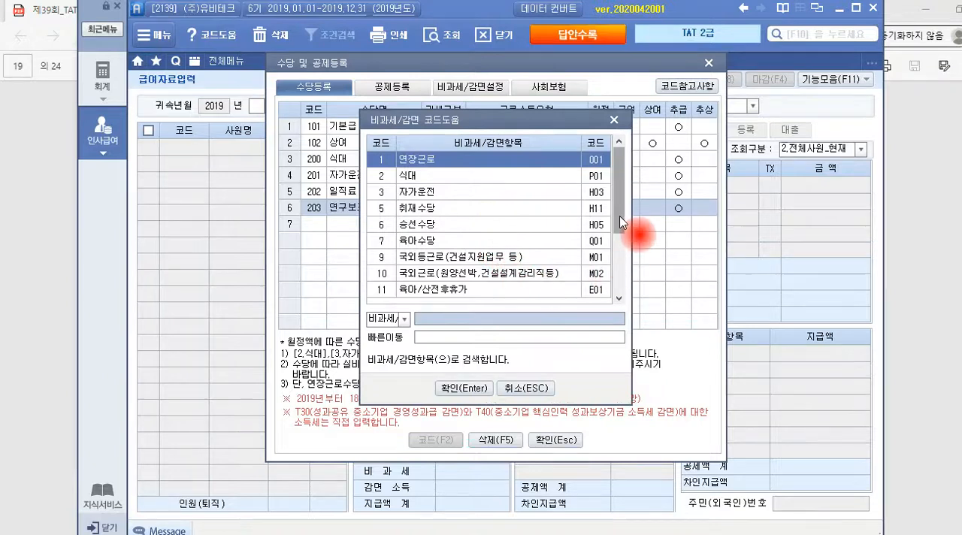
drag(621, 209, 486, 306)
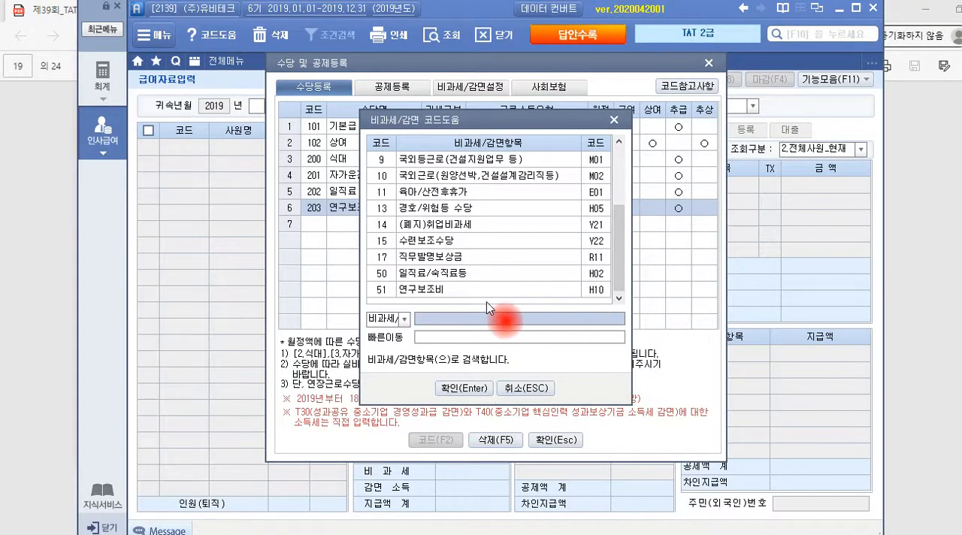
click(440, 297)
click(464, 388)
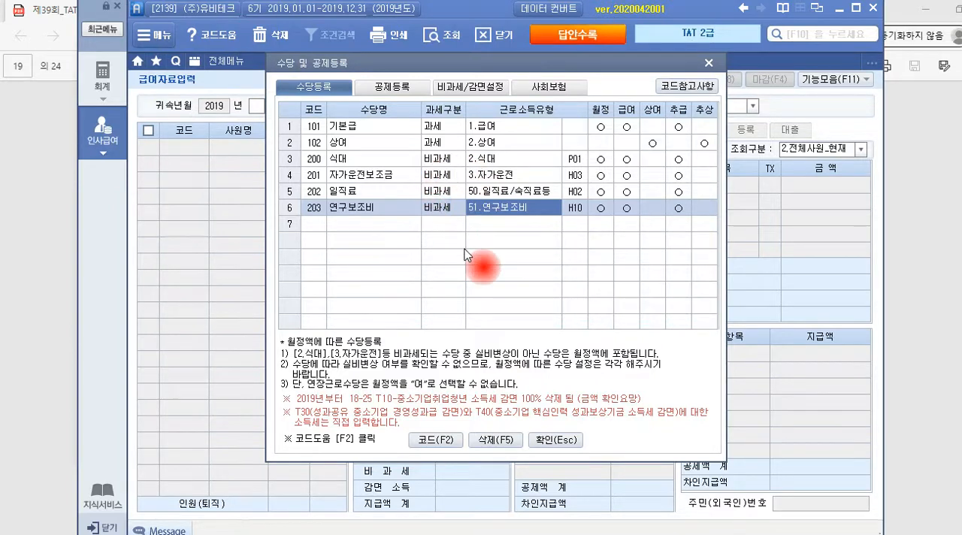
key(Return)
key(Return)
key(Return)
key(Return)
key(Return)
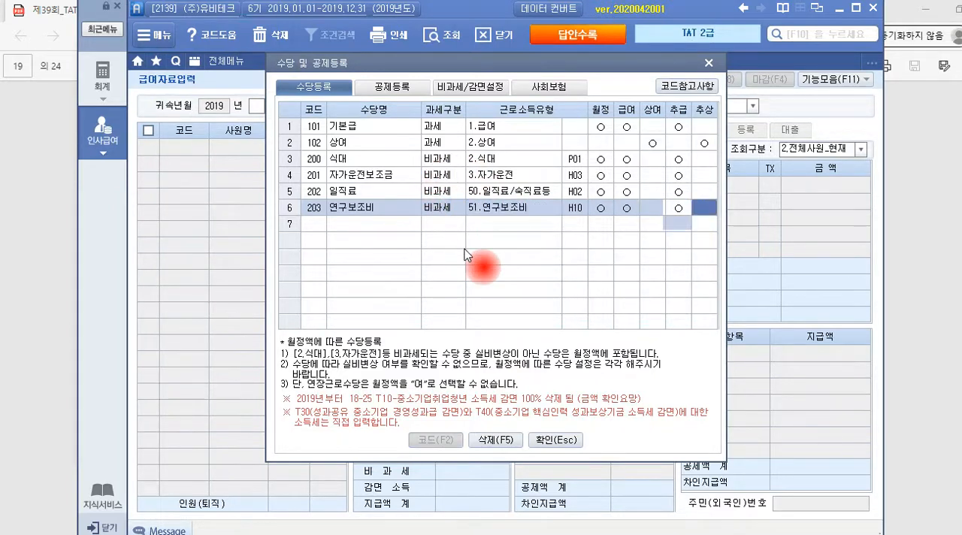
click(562, 440)
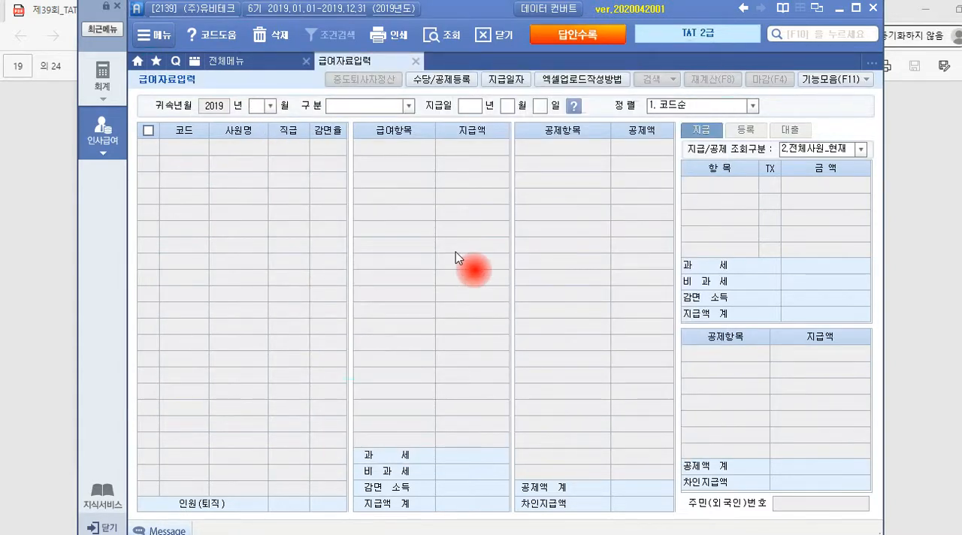
Load the payroll entry for 귀속년월 2019년 05월 with 구분 1.급여 and payment date 2019년 05월 25일
text(9)
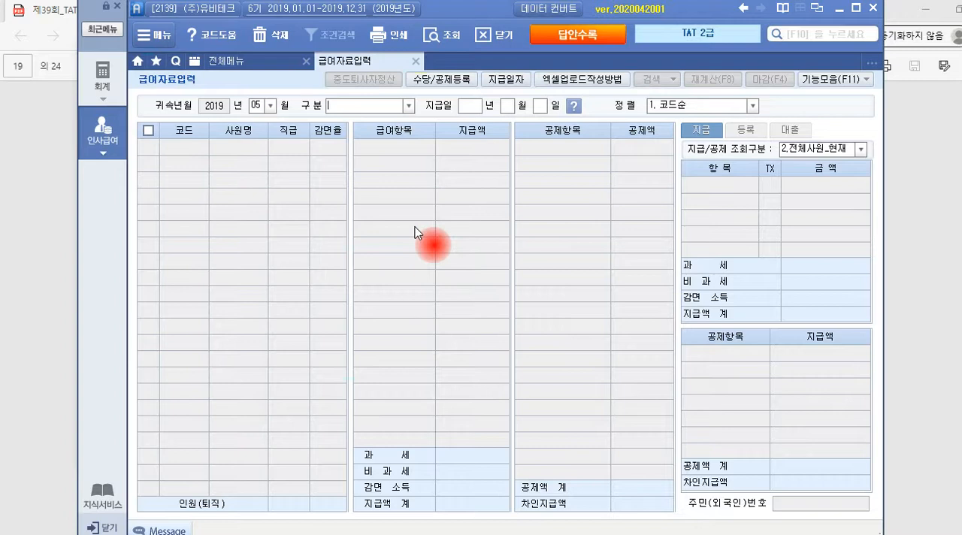
click(408, 106)
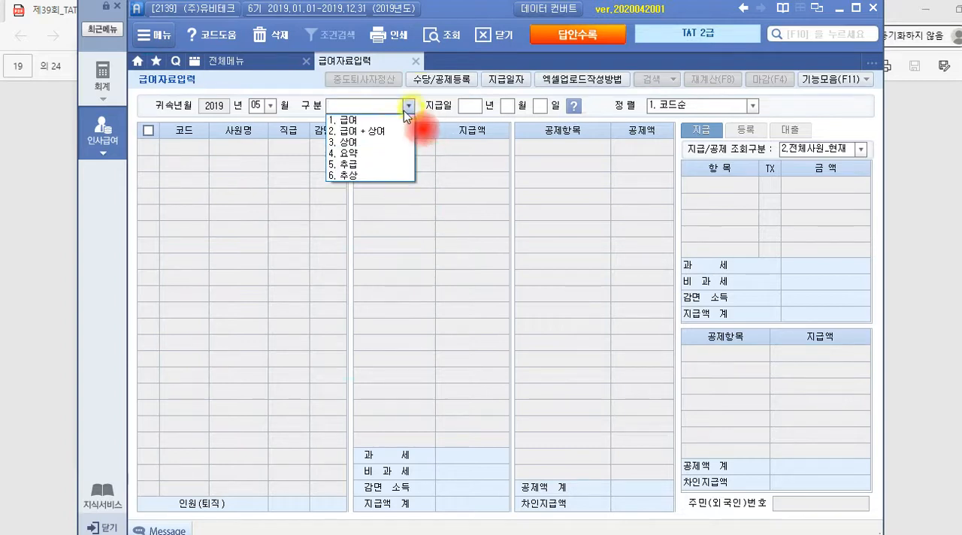
click(361, 120)
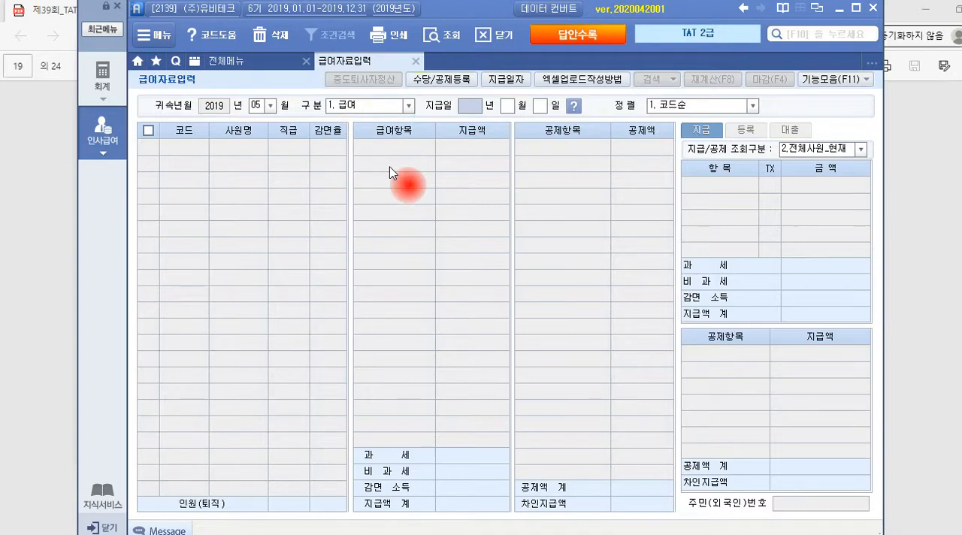
text(2019 년 05 월 25)
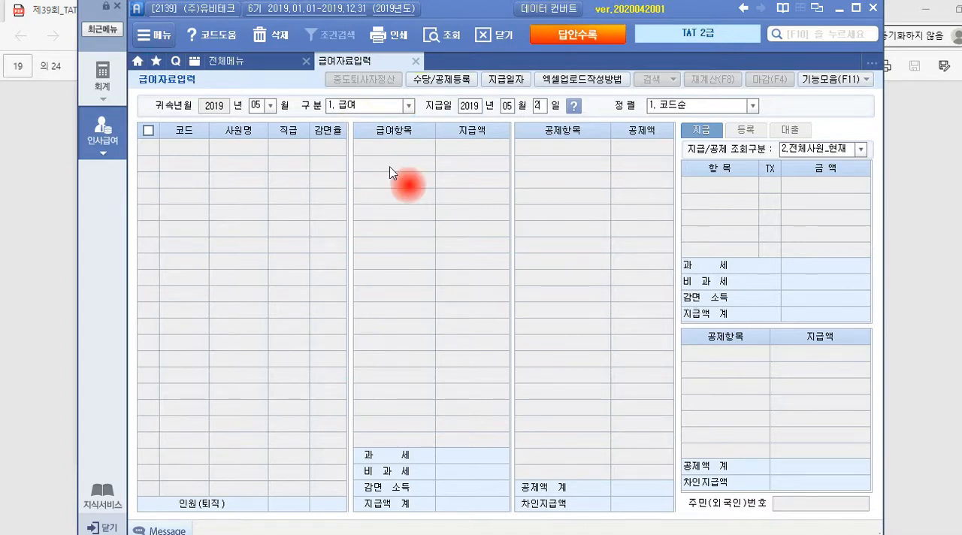
key(Return)
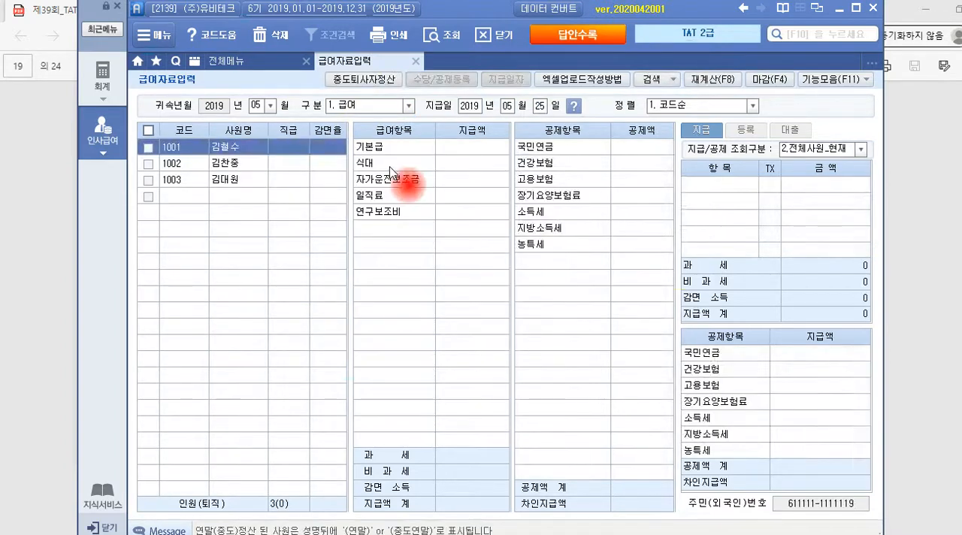
For the second employee, enter 기본급 2,800,000, 식대 100,000 and 자가운전보조금 200,000
click(234, 166)
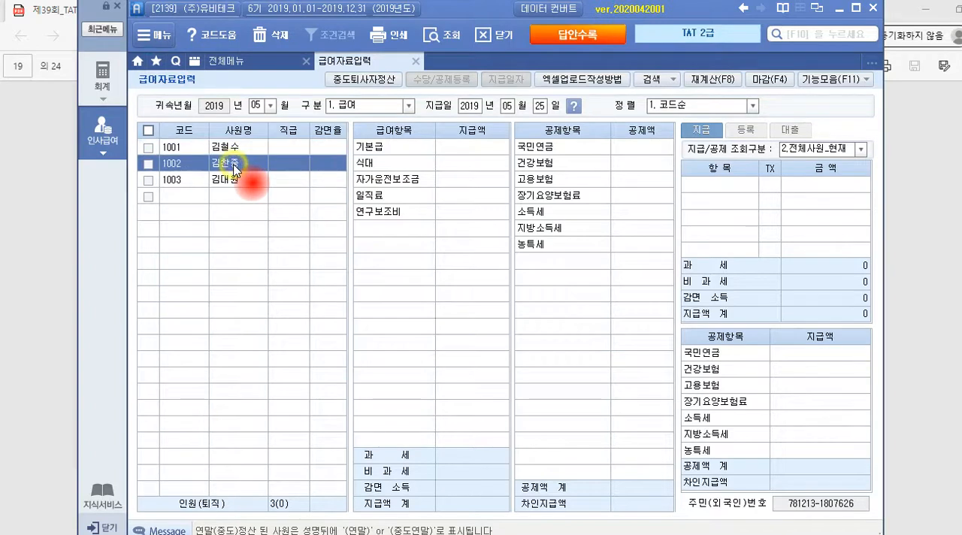
click(449, 153)
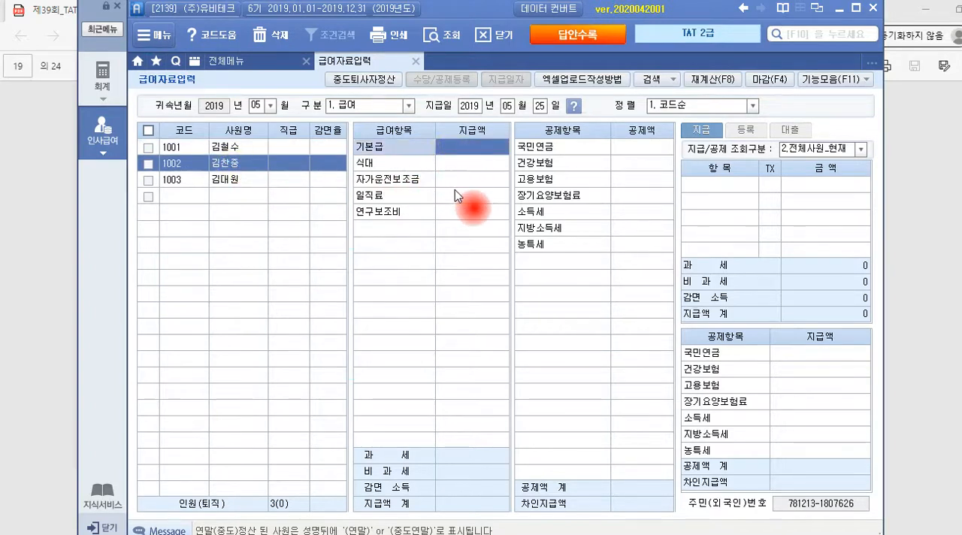
text(2800000)
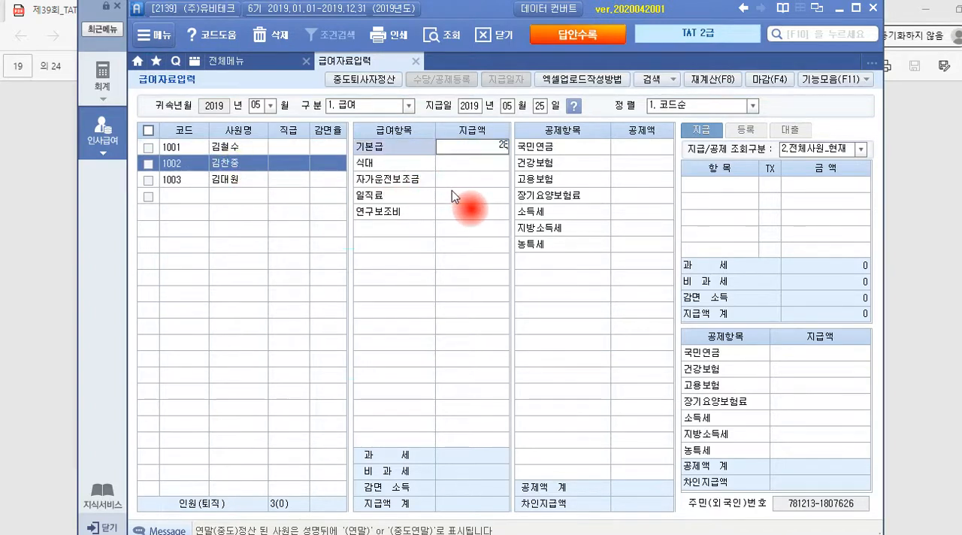
key(Return)
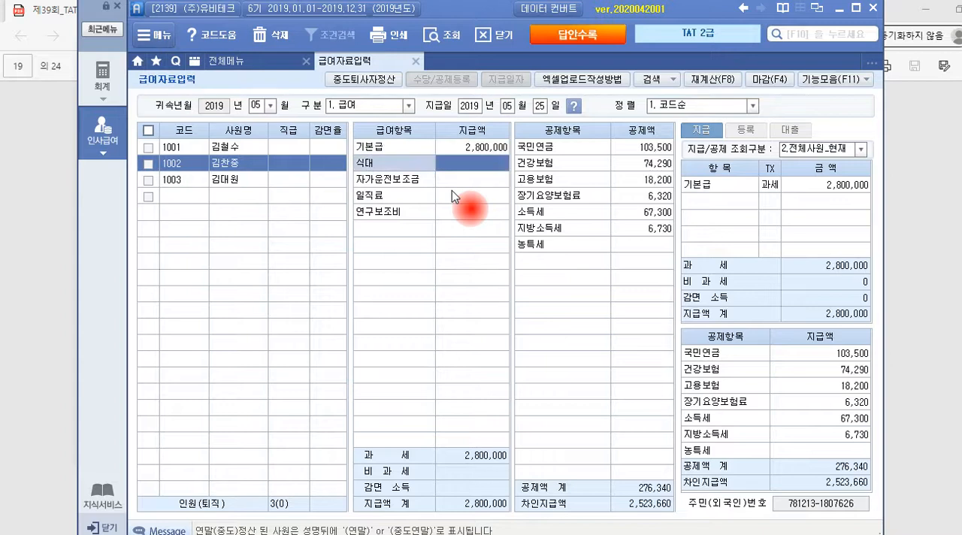
text(100000)
key(Return)
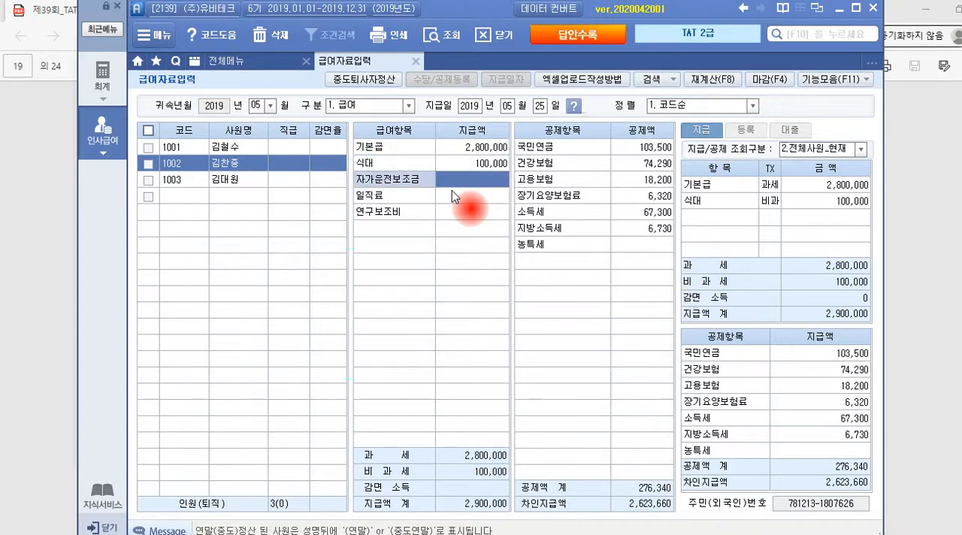
text(2000000)
key(Return)
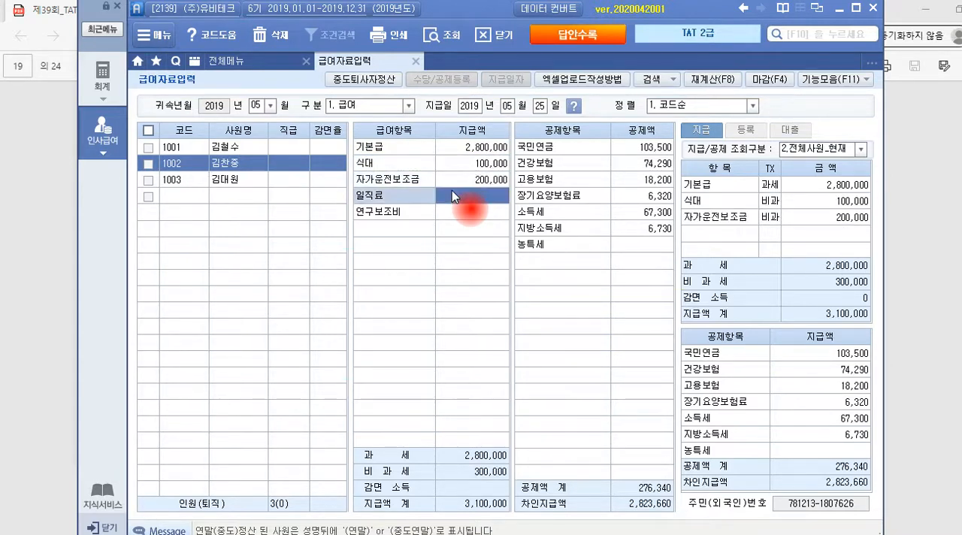
Enter 일직료 50,000 and 연구보조비 200,000 for the same employee, keeping the automatically calculated deductions
text(500000)
key(Return)
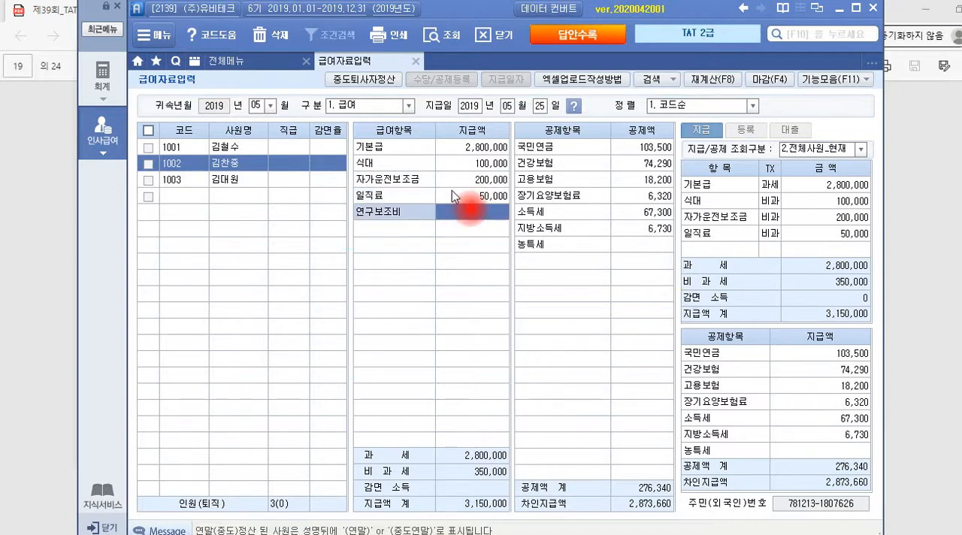
text(20)
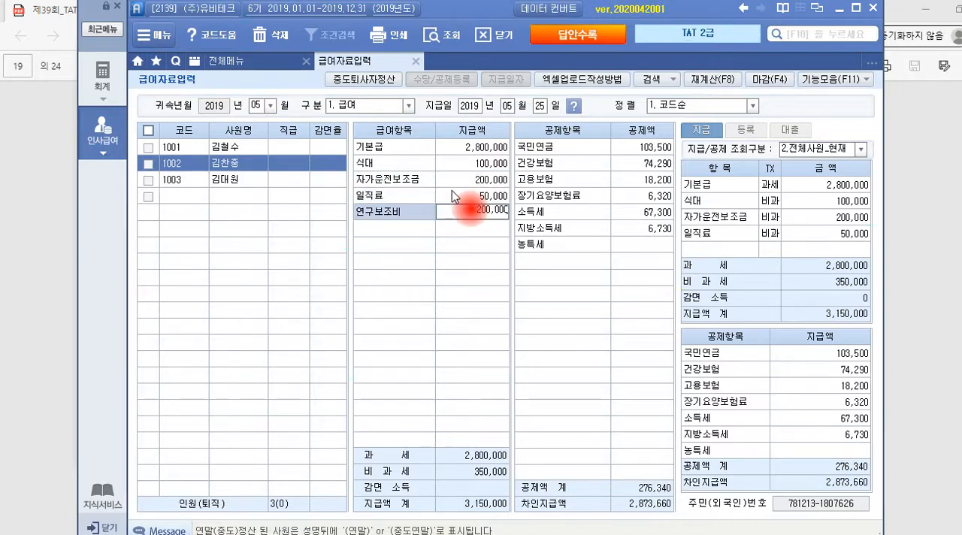
text(0,000)
key(Return)
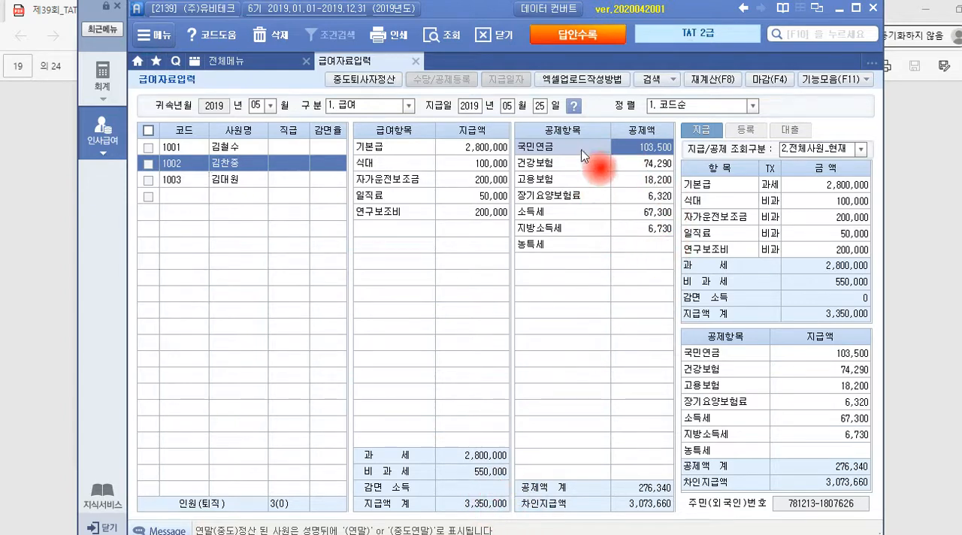
click(649, 148)
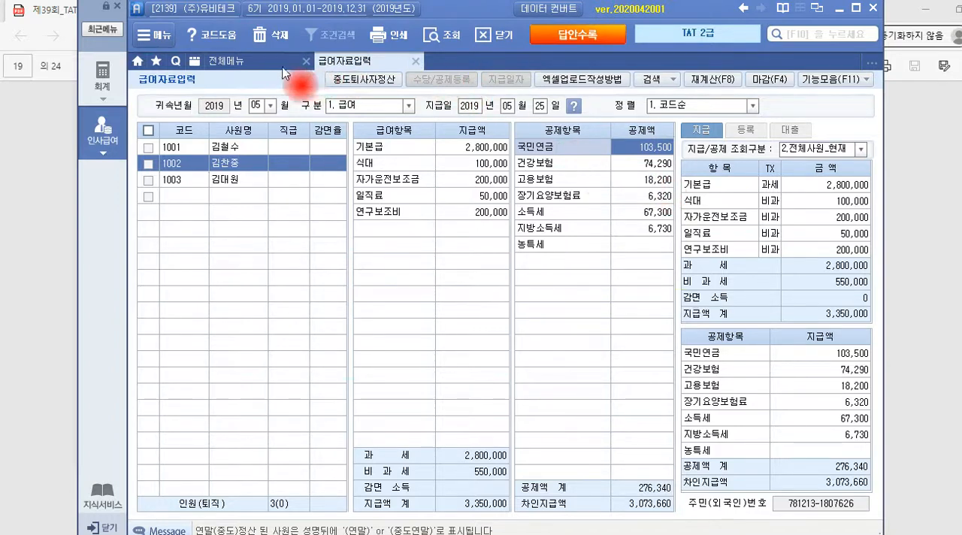
Close 급여자료입력 and open 원천징수이행상황신고서 under 근로소득관리
click(415, 60)
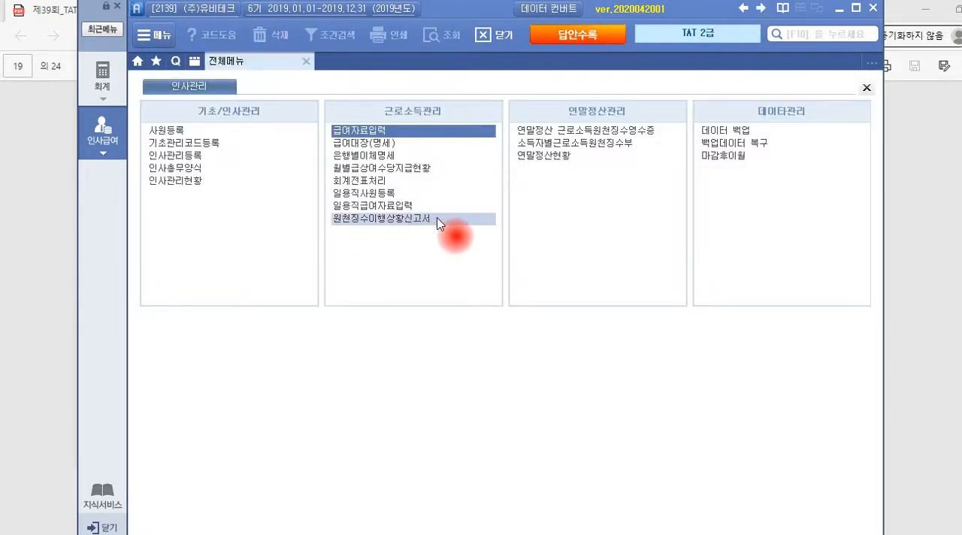
click(430, 223)
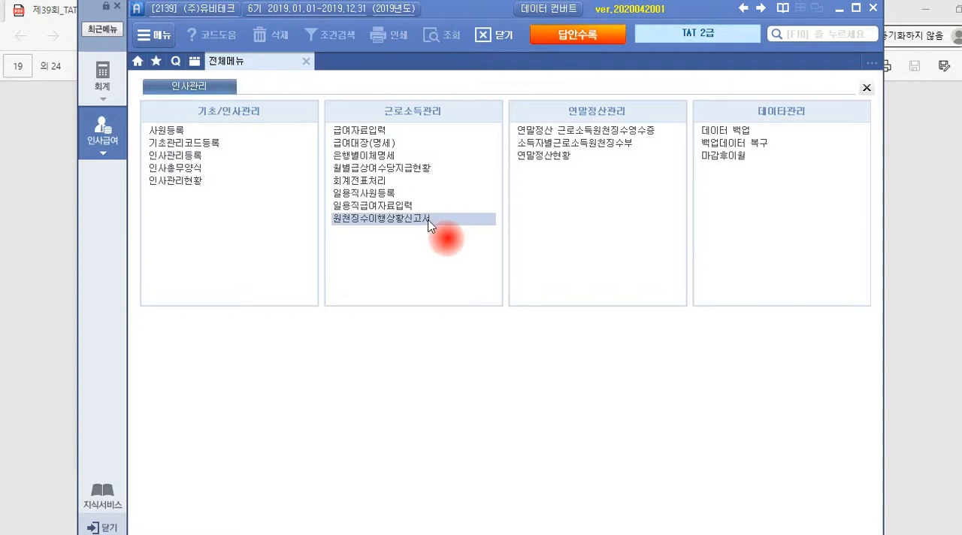
click(426, 218)
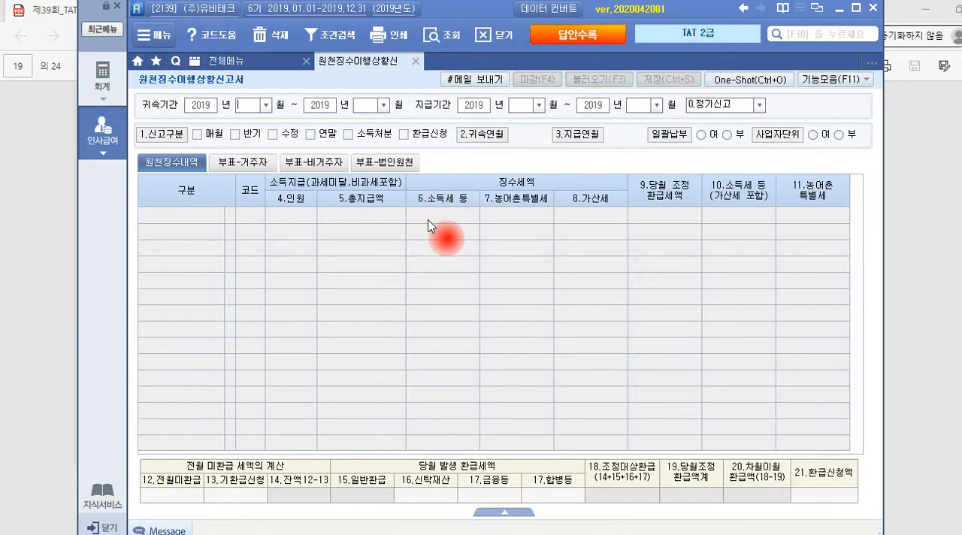
Load the withholding report with both 귀속기간 and 지급기간 set to 2019년 05월 through 2019년 05월, as 0.정기신고
text(05)
key(Return)
key(Return)
key(Return)
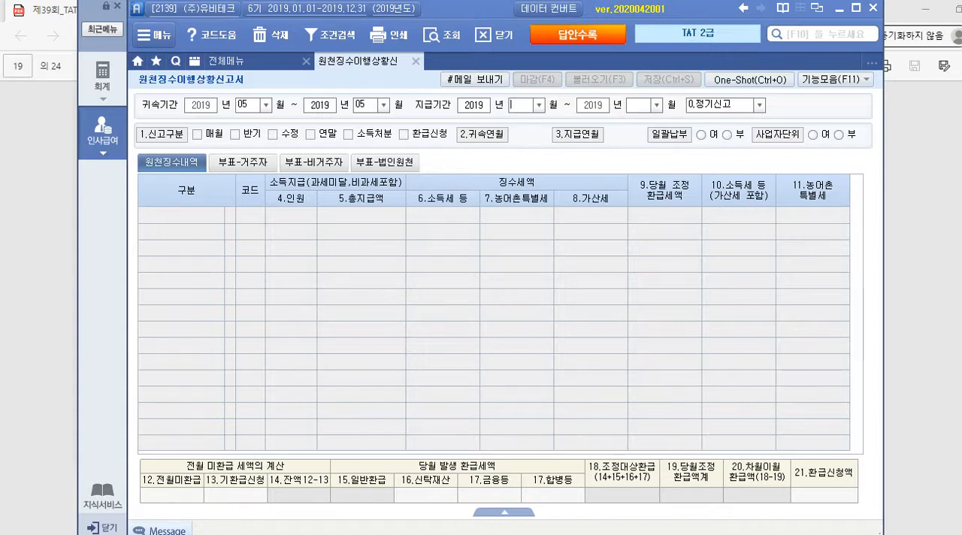
text(5)
key(Return)
key(Return)
text(5)
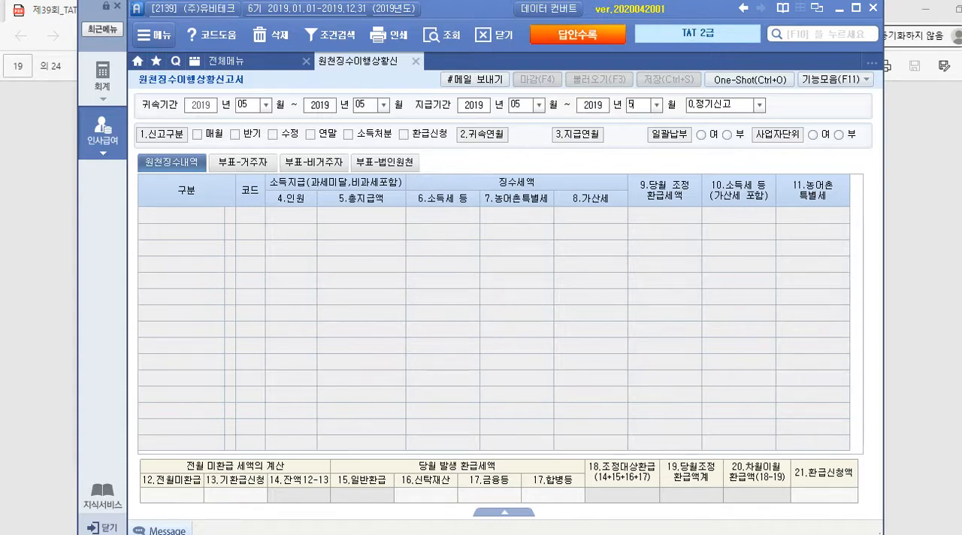
key(Return)
key(Return)
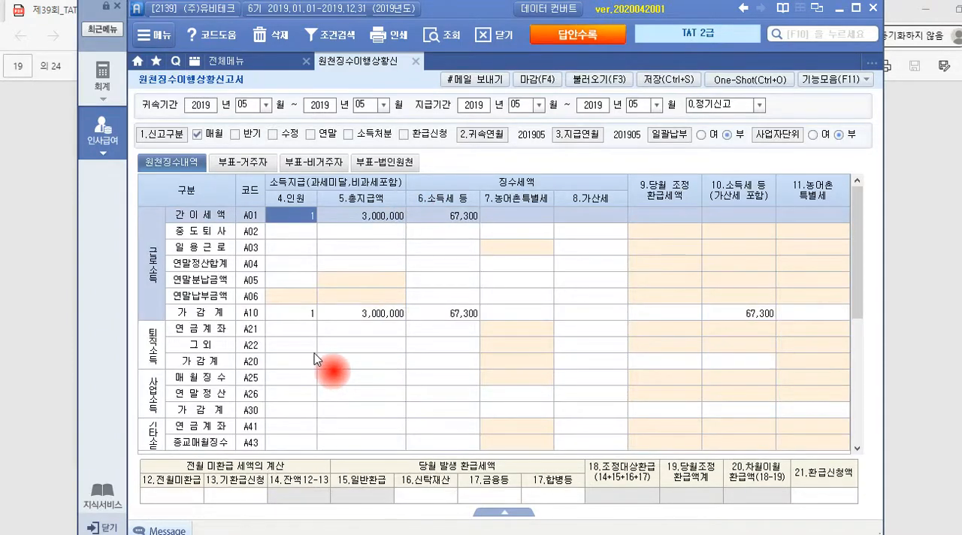
Enter 100,000 as the 12.전월미환급 amount in the May withholding report
click(191, 498)
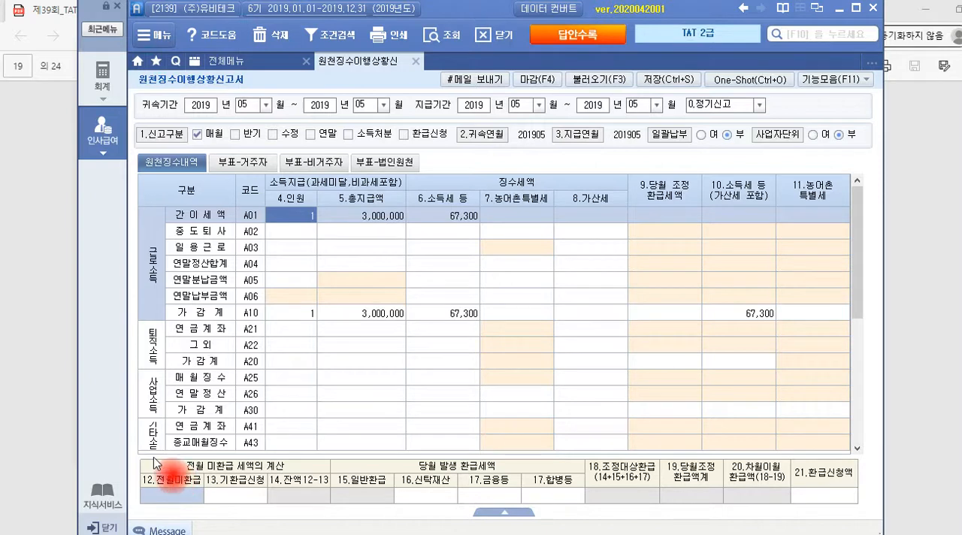
text(100)
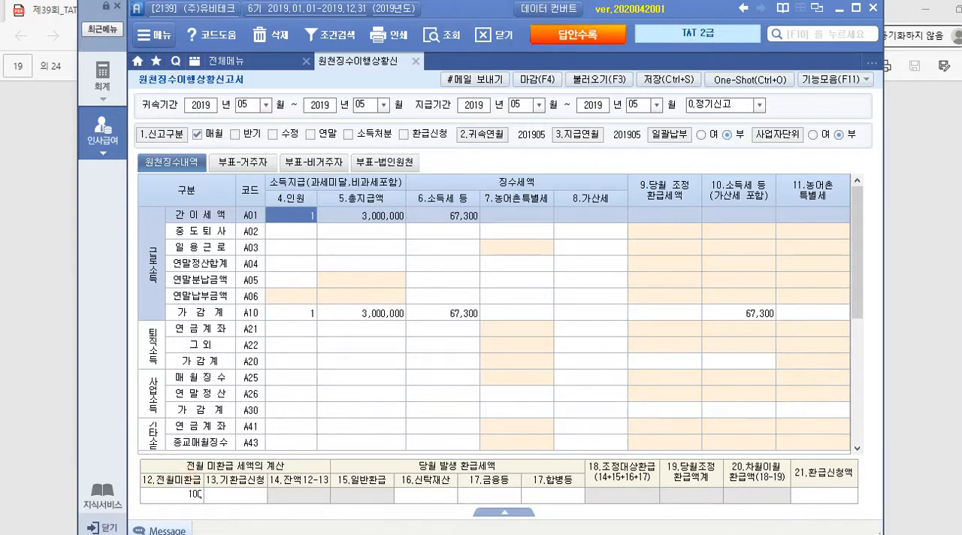
text(,000)
key(Return)
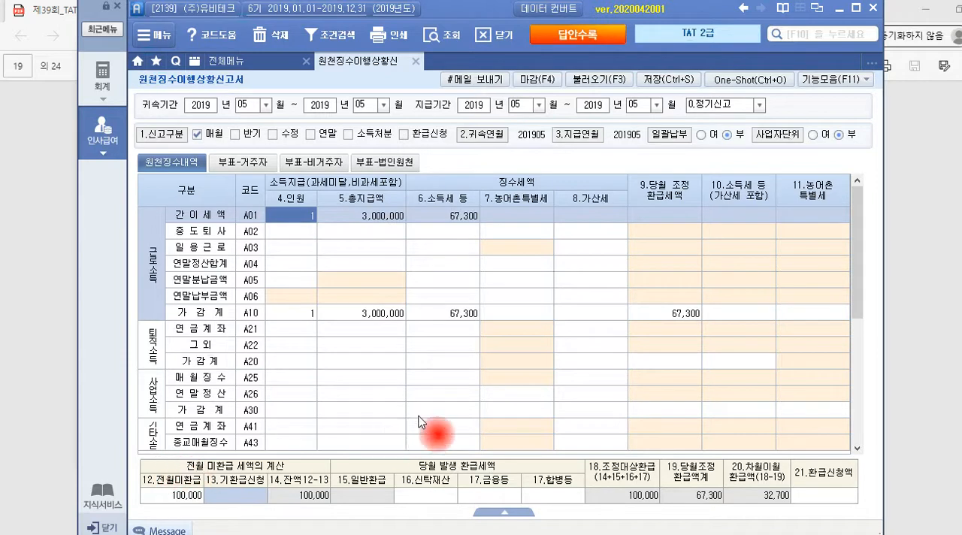
Save the 원천징수이행상황신고서 data and close the report
click(663, 83)
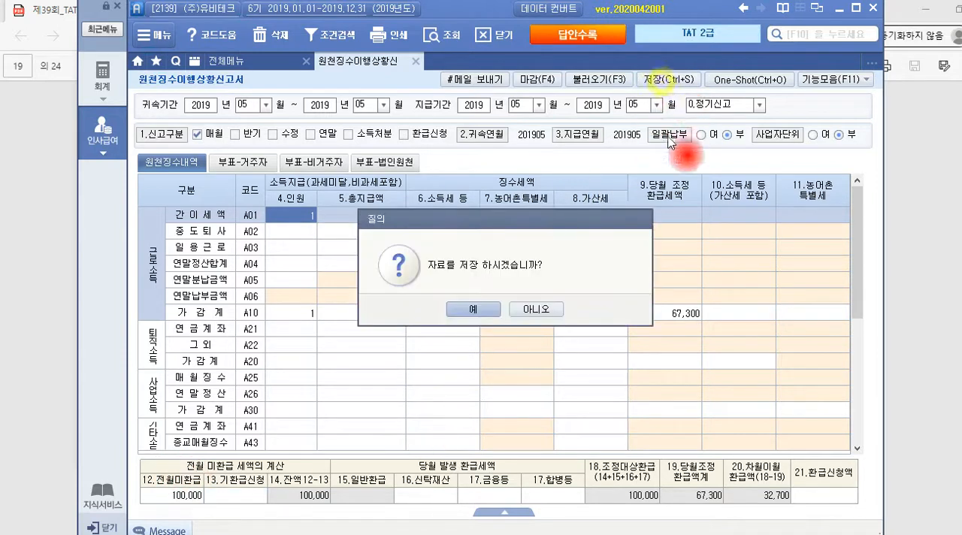
click(476, 308)
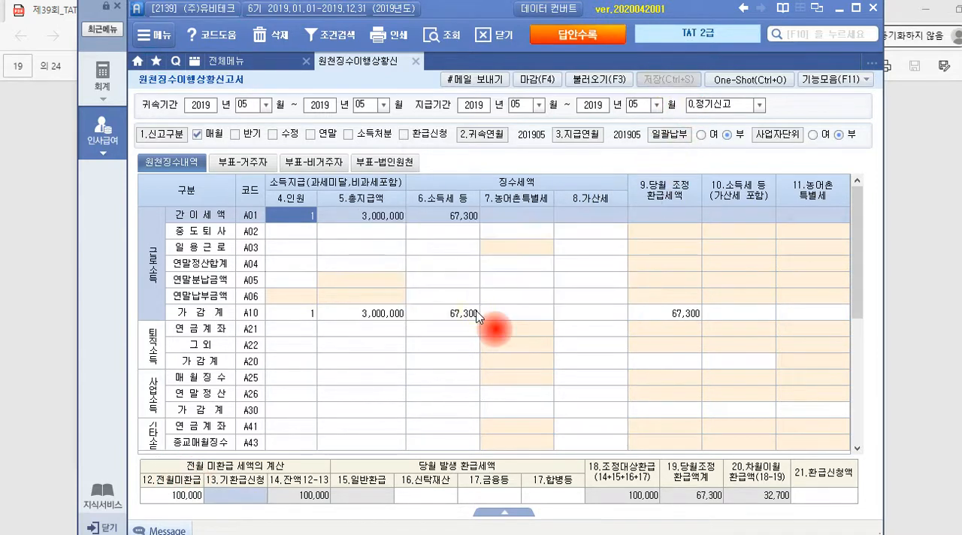
click(415, 62)
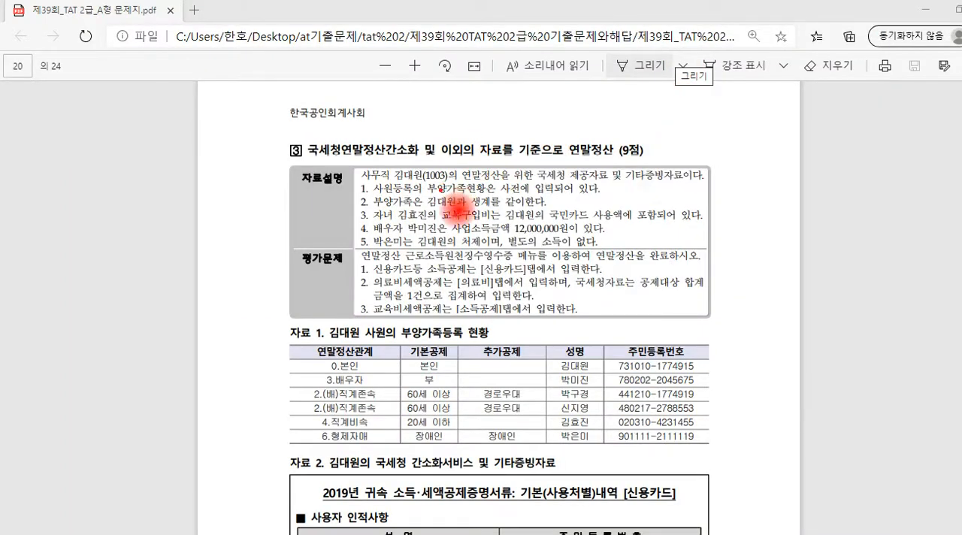
Switch to page 20 of the exam PDF and examine question 3's 자료설명 on the dependents and the child's 교복구입비 paid by 국민카드
drag(394, 180, 430, 181)
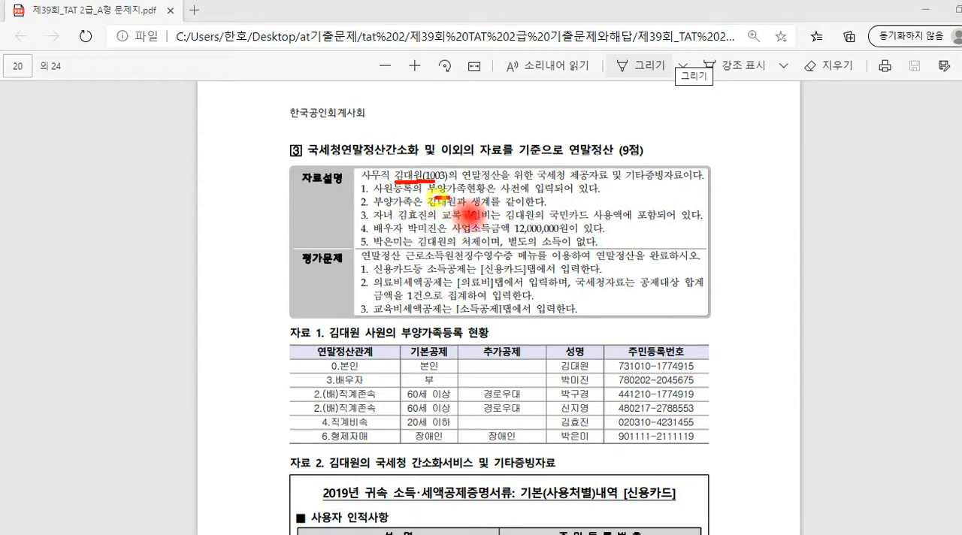
drag(434, 195, 558, 188)
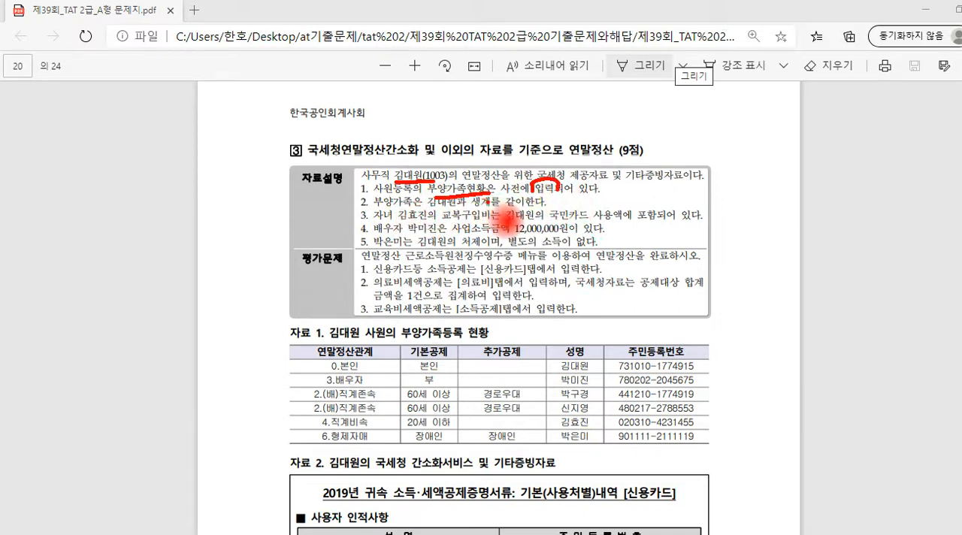
mouse_move(474, 212)
mouse_down()
mouse_move(474, 197)
mouse_move(496, 202)
mouse_up()
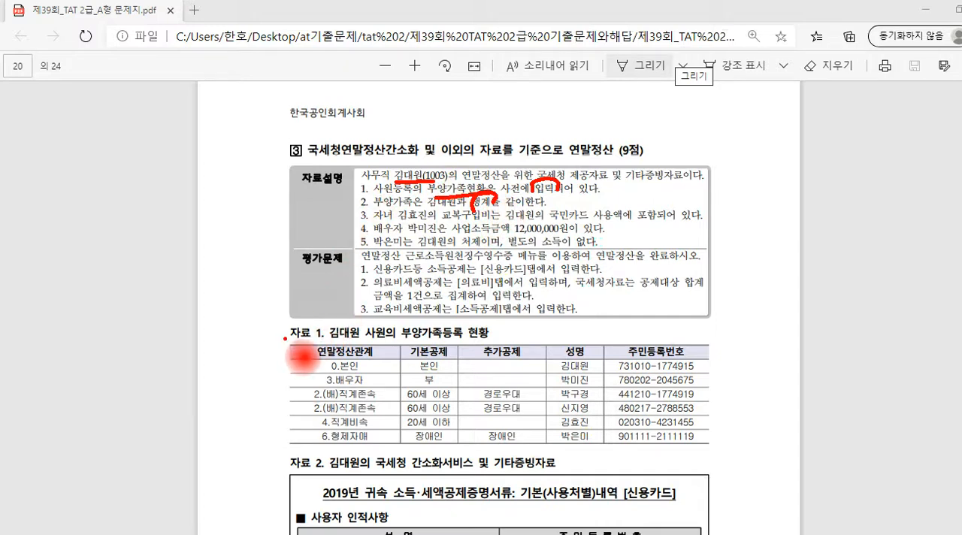
mouse_move(285, 340)
mouse_down()
mouse_move(279, 412)
mouse_move(295, 442)
mouse_up()
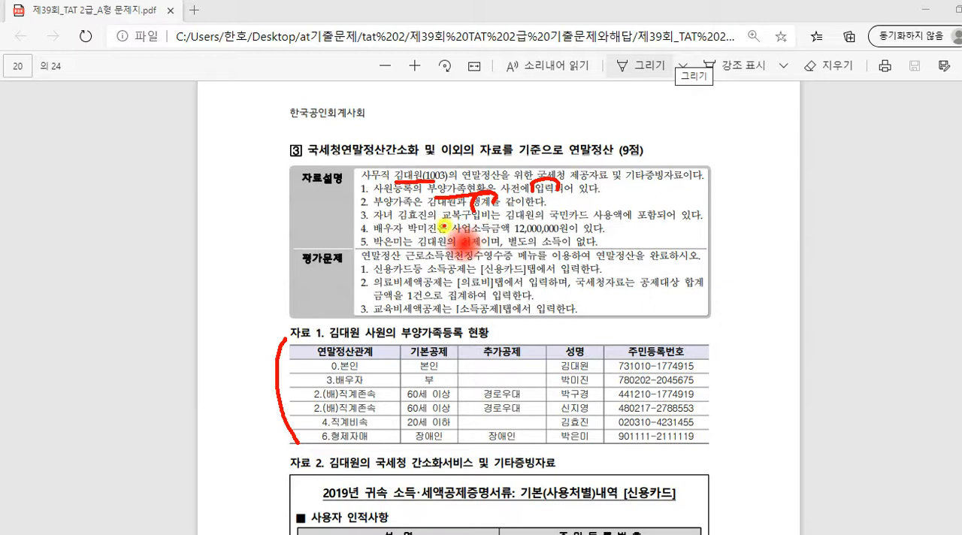
mouse_move(444, 225)
mouse_down()
mouse_move(493, 222)
mouse_move(482, 210)
mouse_move(439, 216)
mouse_move(460, 221)
mouse_move(583, 195)
mouse_move(592, 208)
mouse_move(586, 200)
mouse_move(645, 198)
mouse_move(657, 215)
mouse_move(654, 199)
mouse_up()
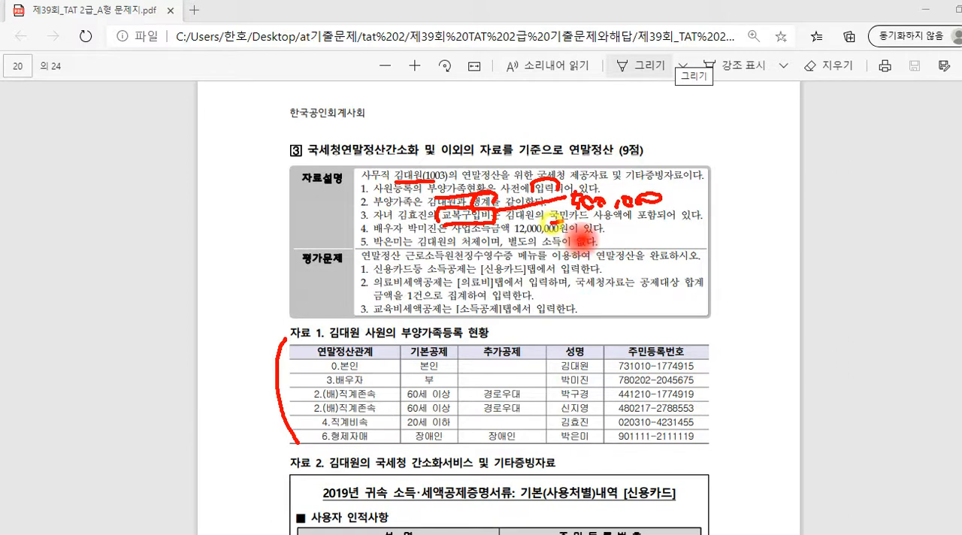
drag(551, 222, 622, 223)
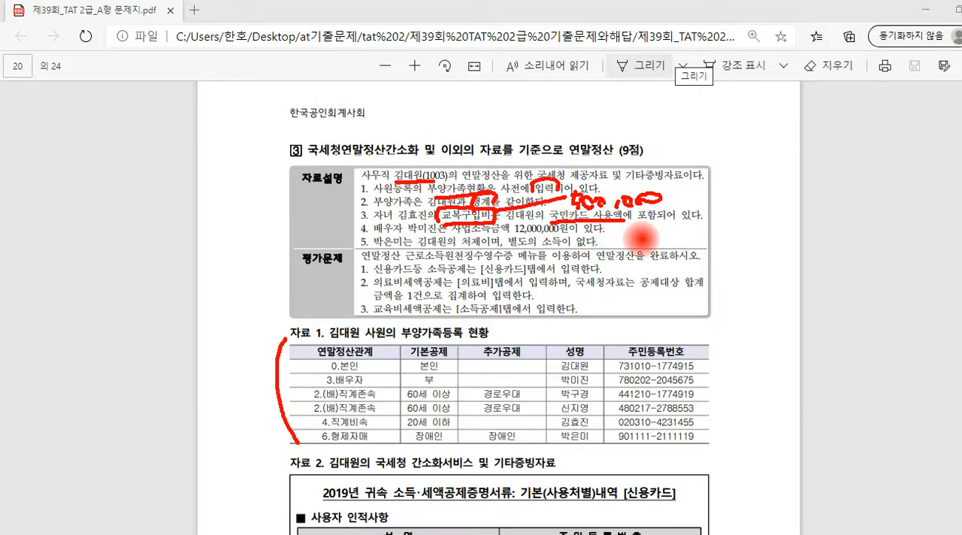
click(622, 229)
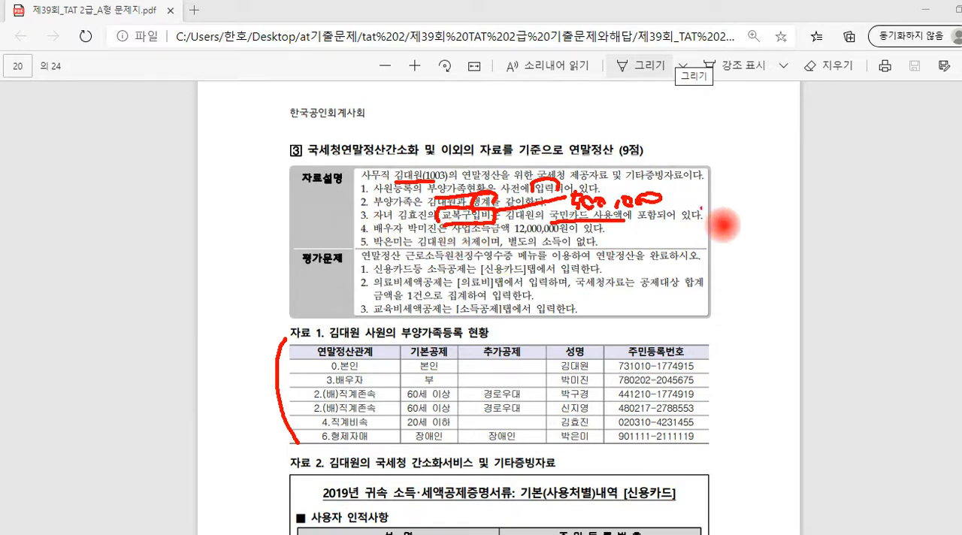
mouse_move(698, 220)
mouse_down()
mouse_move(785, 222)
mouse_move(798, 204)
mouse_up()
click(787, 215)
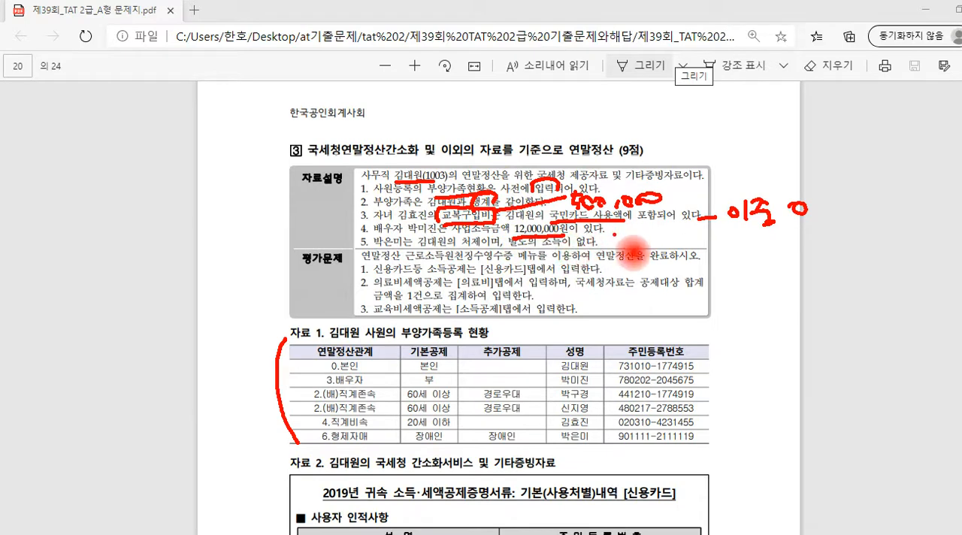
Examine the 자료설명 notes on the spouse's 사업소득금액 and the sister-in-law's income to judge 기본공제 and 의료비 eligibility
drag(623, 231, 636, 241)
drag(650, 239, 664, 248)
drag(671, 233, 682, 241)
mouse_move(671, 245)
mouse_down()
mouse_move(709, 248)
mouse_move(693, 249)
mouse_up()
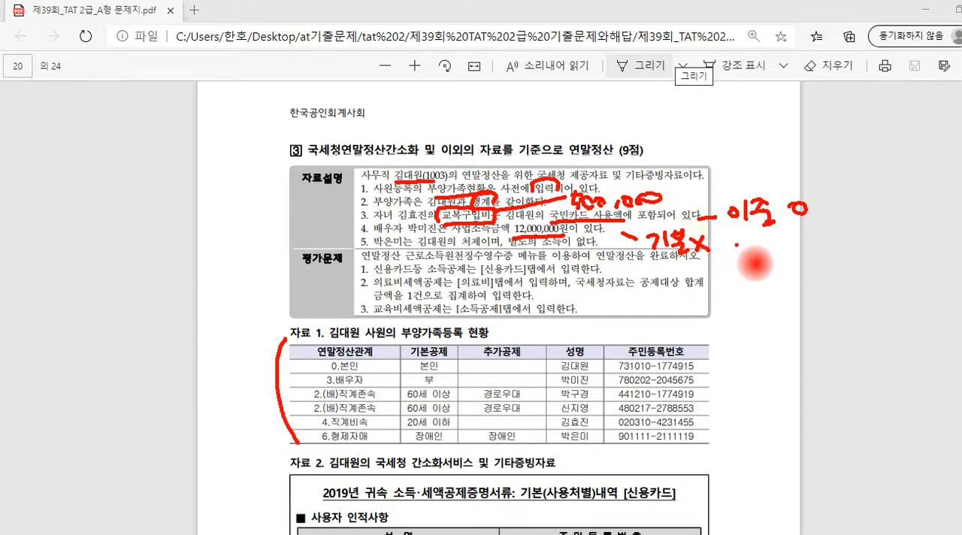
mouse_move(734, 244)
mouse_down()
mouse_move(730, 256)
mouse_move(752, 262)
mouse_move(800, 241)
mouse_up()
drag(732, 276, 811, 269)
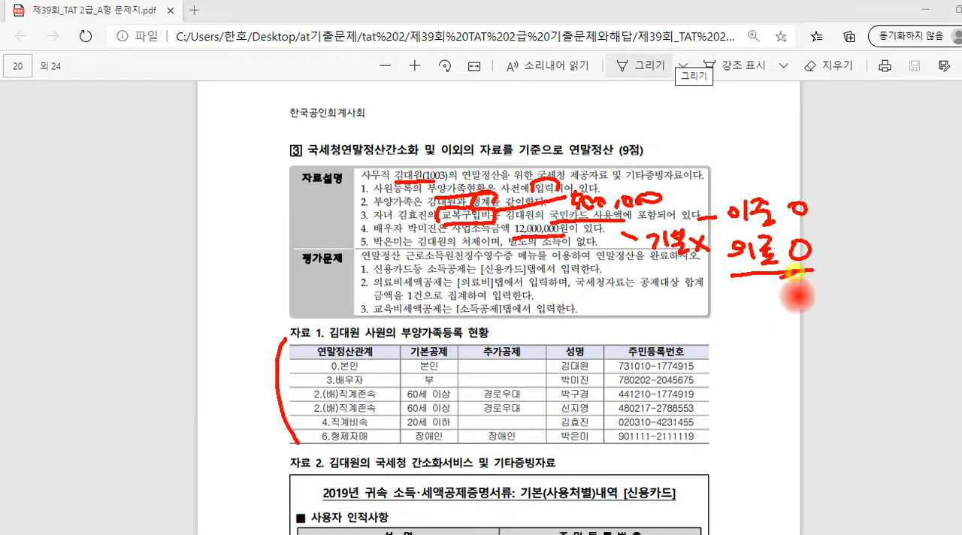
mouse_move(810, 271)
mouse_down()
mouse_move(723, 269)
mouse_move(751, 230)
mouse_move(813, 249)
mouse_move(822, 273)
mouse_move(812, 278)
mouse_up()
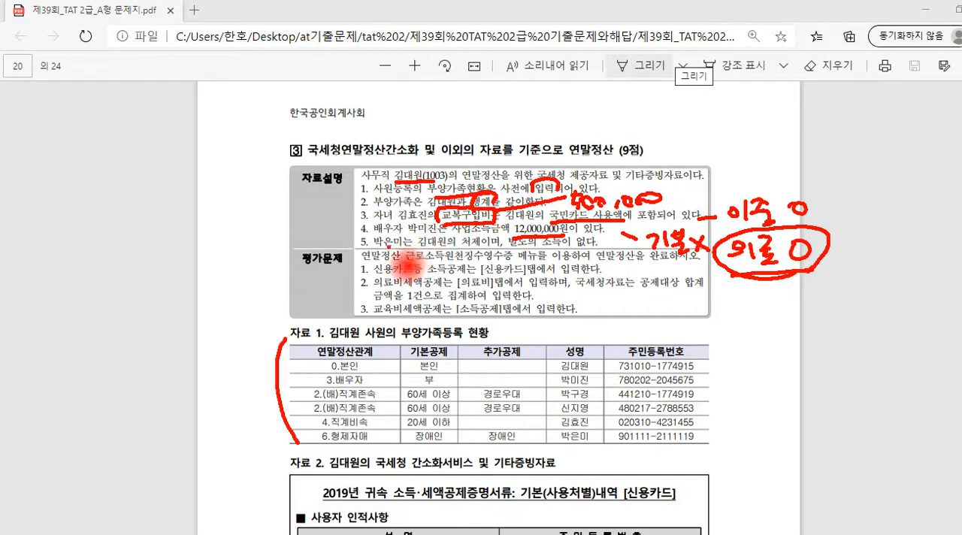
drag(381, 236, 386, 239)
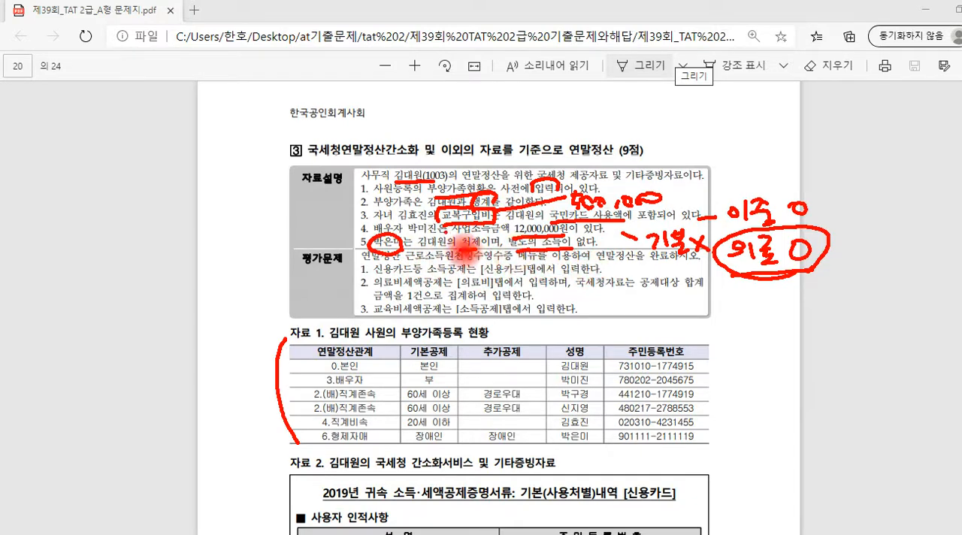
mouse_move(469, 253)
mouse_down()
mouse_move(463, 232)
mouse_move(487, 246)
mouse_up()
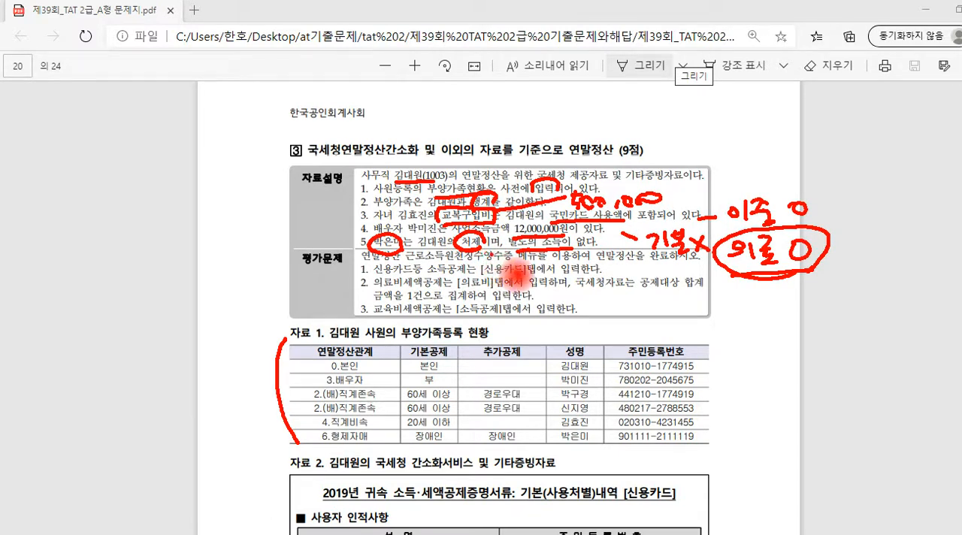
click(554, 271)
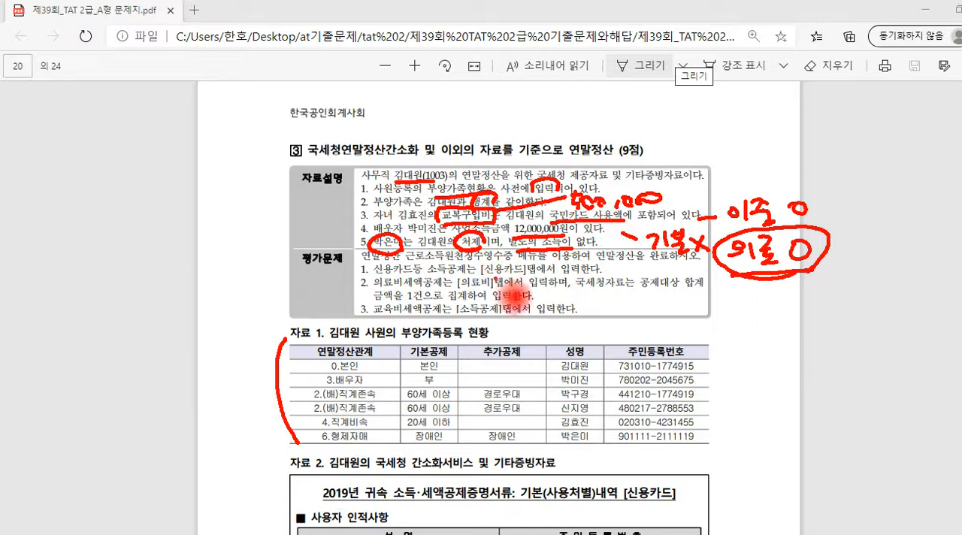
key(Escape)
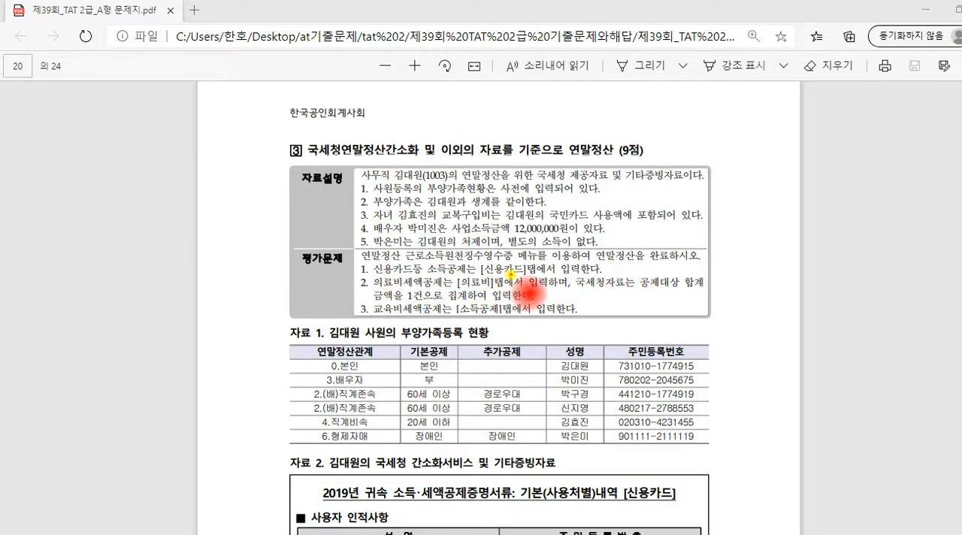
Read the 평가문제 instructions on entering deductions in the 신용카드, 의료비 and 소득공제 tabs and aggregating 국세청 medical expenses
mouse_move(526, 277)
mouse_down()
mouse_move(492, 278)
mouse_move(518, 260)
mouse_move(540, 261)
mouse_move(540, 291)
mouse_move(529, 296)
mouse_up()
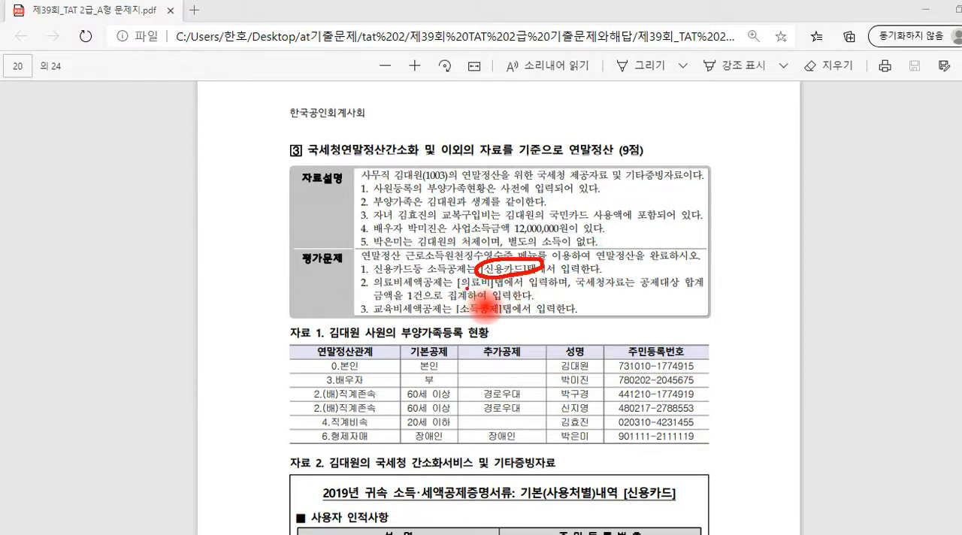
drag(457, 288, 489, 289)
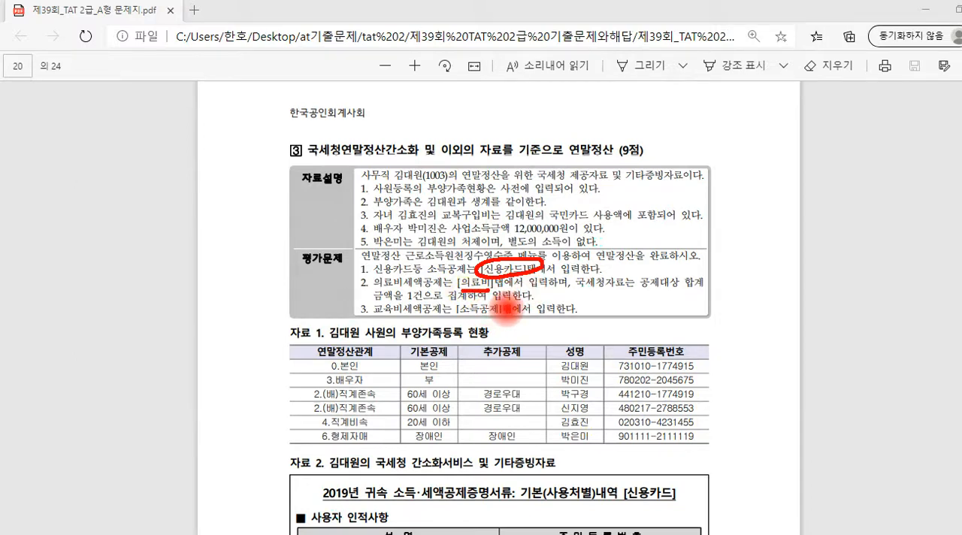
click(630, 288)
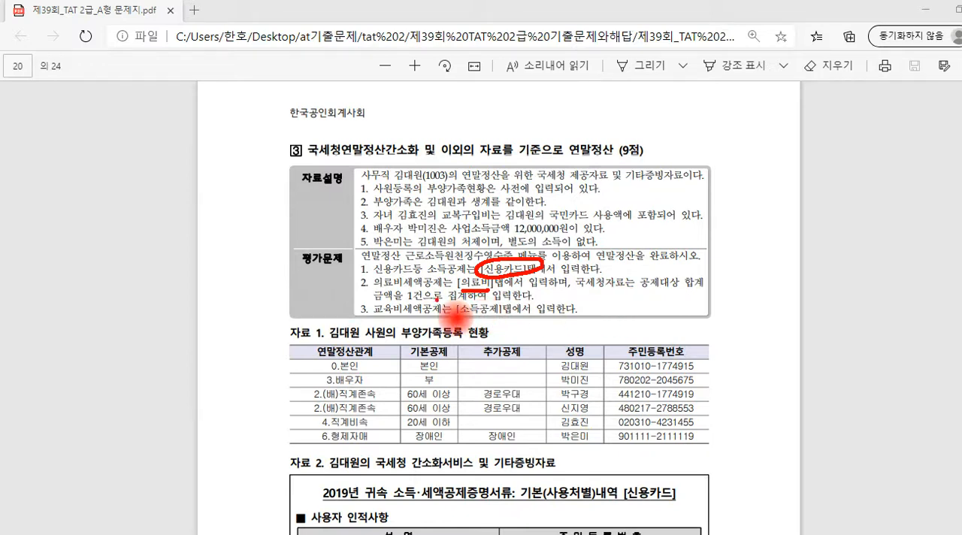
drag(412, 290, 421, 299)
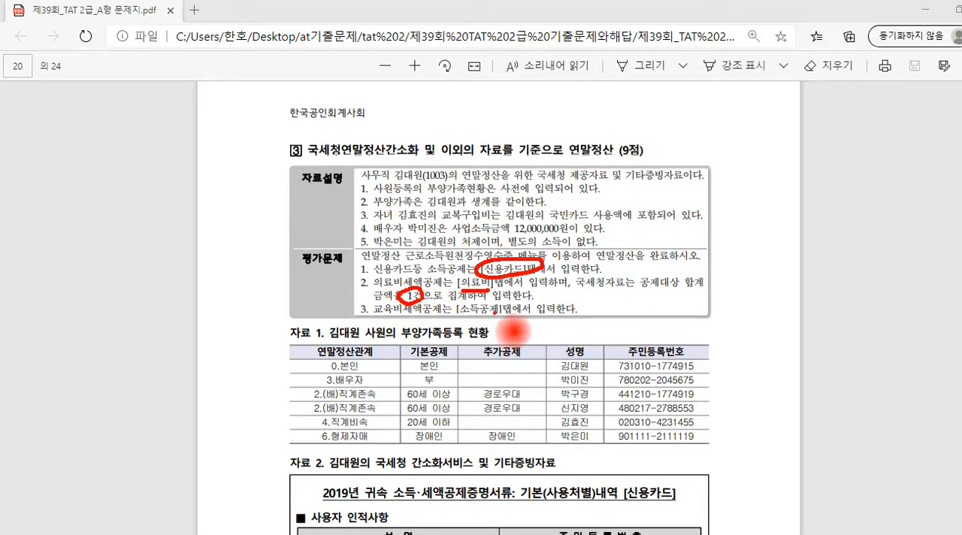
mouse_move(486, 318)
mouse_down()
mouse_move(496, 314)
mouse_move(459, 311)
mouse_move(499, 308)
mouse_up()
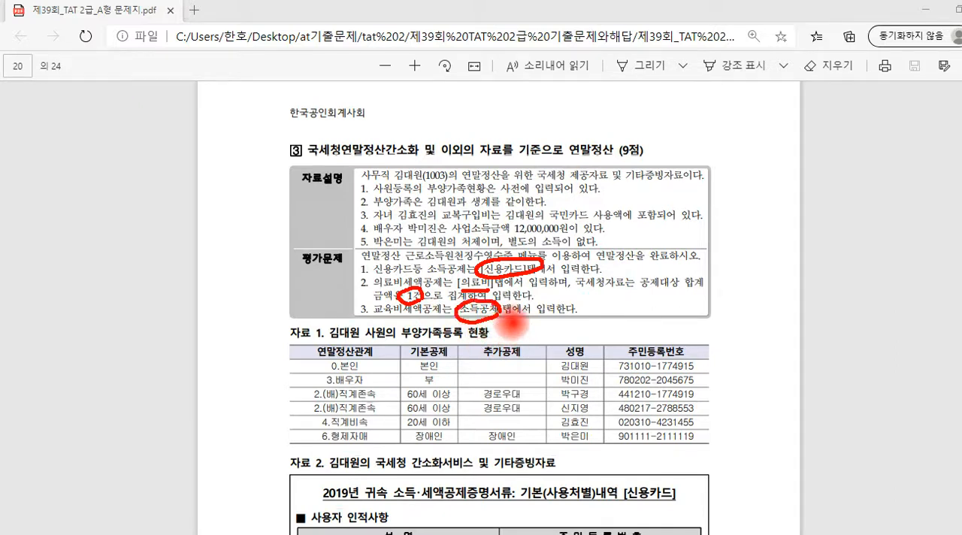
mouse_move(472, 253)
mouse_down()
mouse_move(491, 250)
mouse_move(464, 266)
mouse_move(449, 296)
mouse_up()
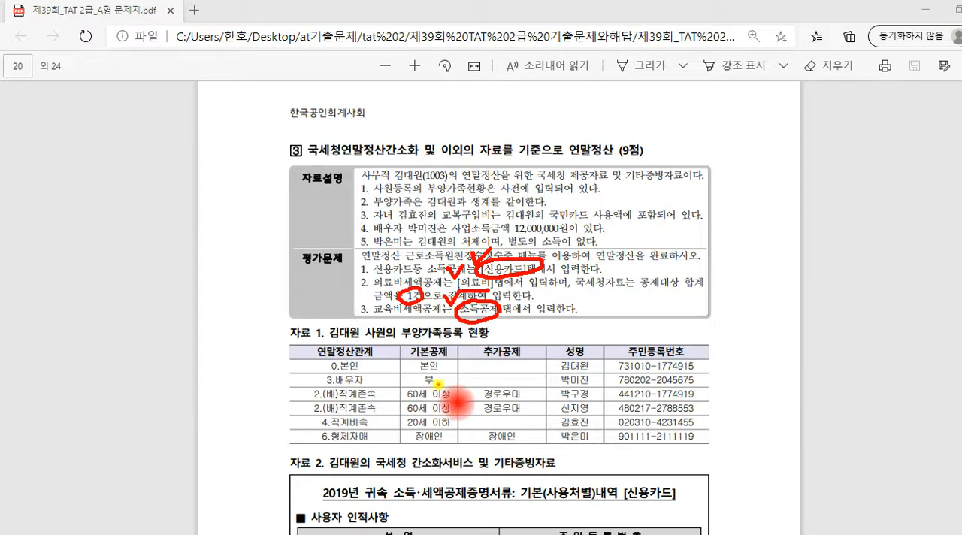
Examine each dependent's 기본공제 status in the 자료 1 table, including whether the 형제자매's credit card spending is deductible
mouse_move(423, 373)
mouse_down()
mouse_move(415, 381)
mouse_move(434, 388)
mouse_move(424, 372)
mouse_up()
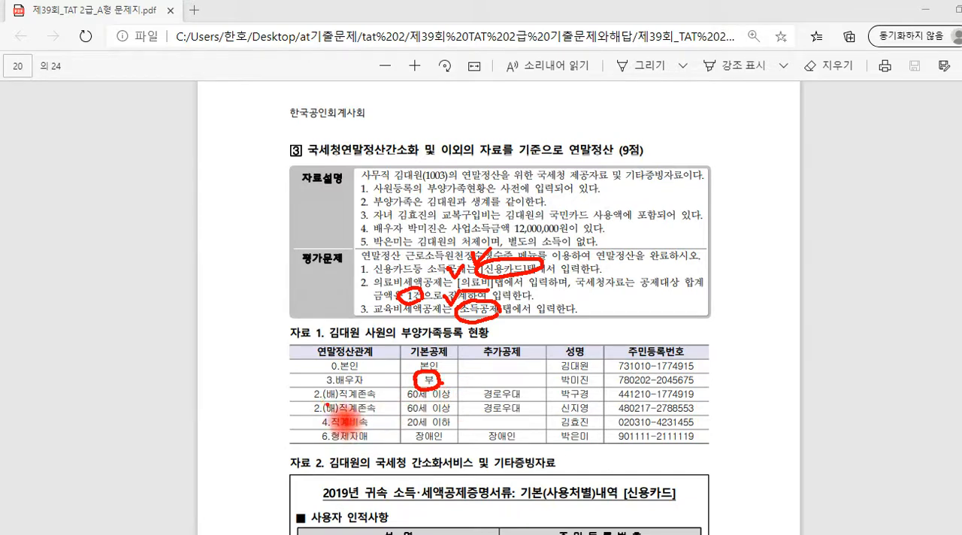
drag(305, 399, 304, 414)
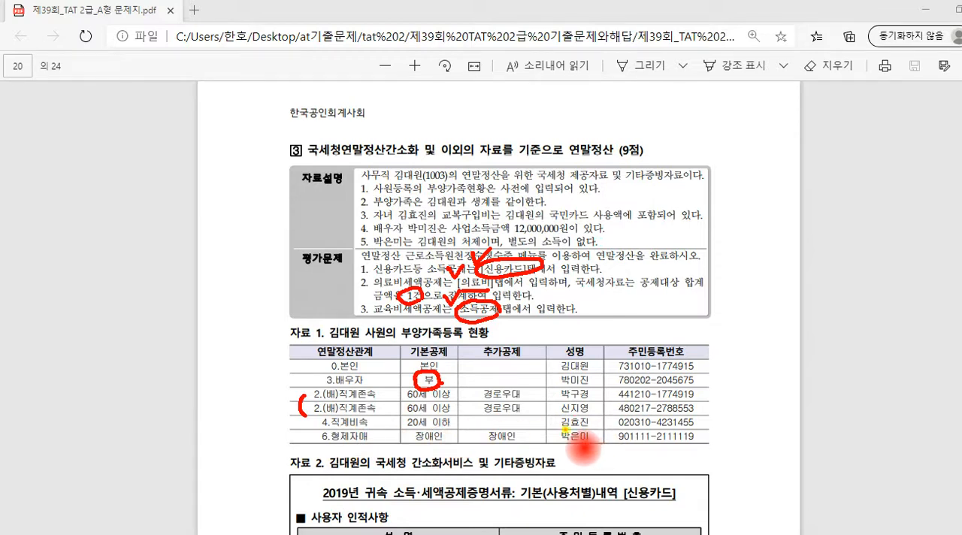
drag(555, 429, 597, 425)
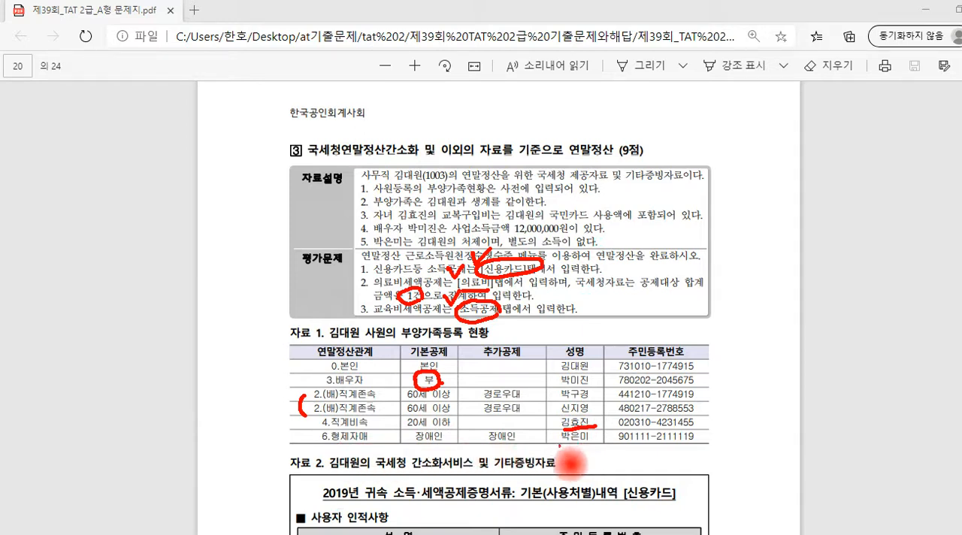
mouse_move(410, 444)
mouse_down()
mouse_move(445, 450)
mouse_move(422, 429)
mouse_move(445, 427)
mouse_move(442, 445)
mouse_up()
click(465, 435)
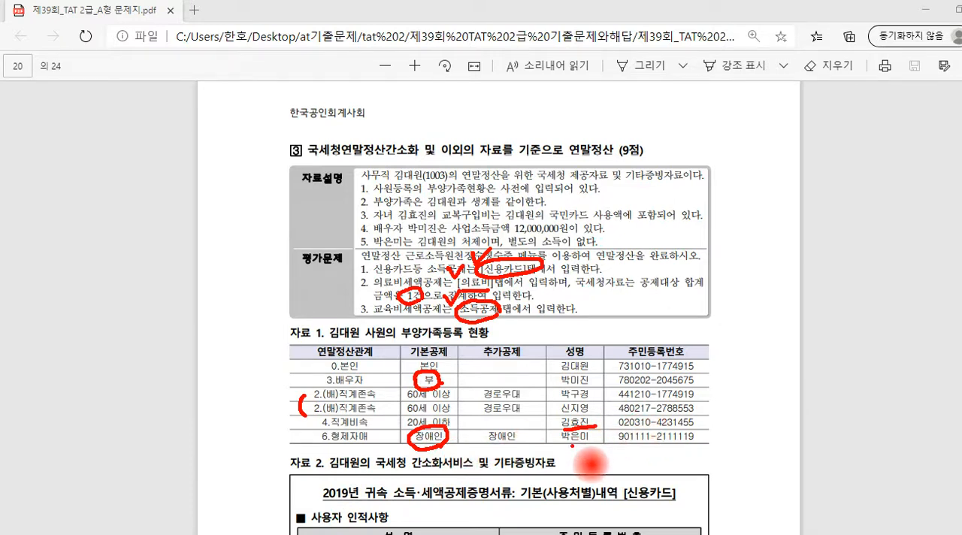
drag(563, 444, 592, 443)
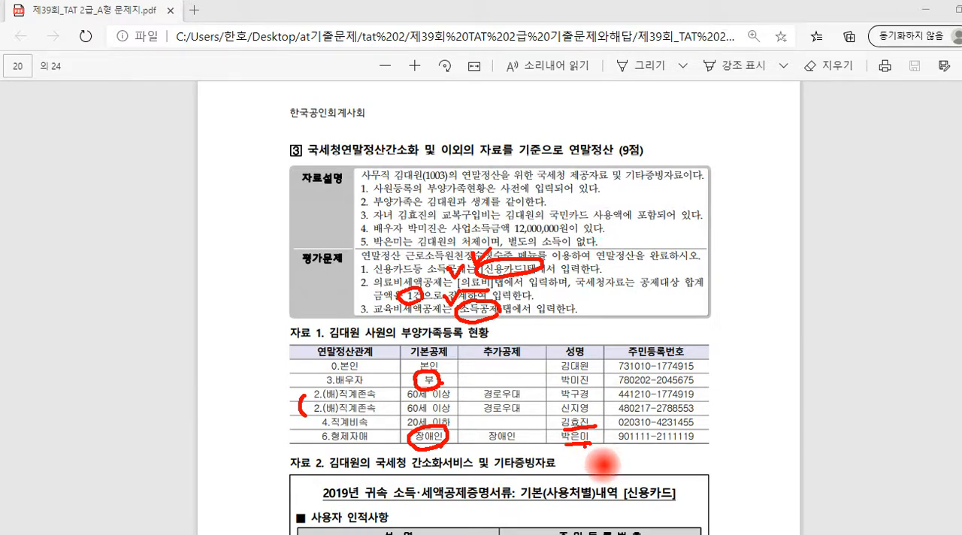
mouse_move(581, 445)
mouse_down()
mouse_move(582, 460)
mouse_move(666, 467)
mouse_up()
mouse_move(677, 449)
mouse_down()
mouse_move(681, 473)
mouse_move(660, 439)
mouse_move(688, 473)
mouse_up()
drag(715, 442, 699, 469)
drag(694, 445, 723, 468)
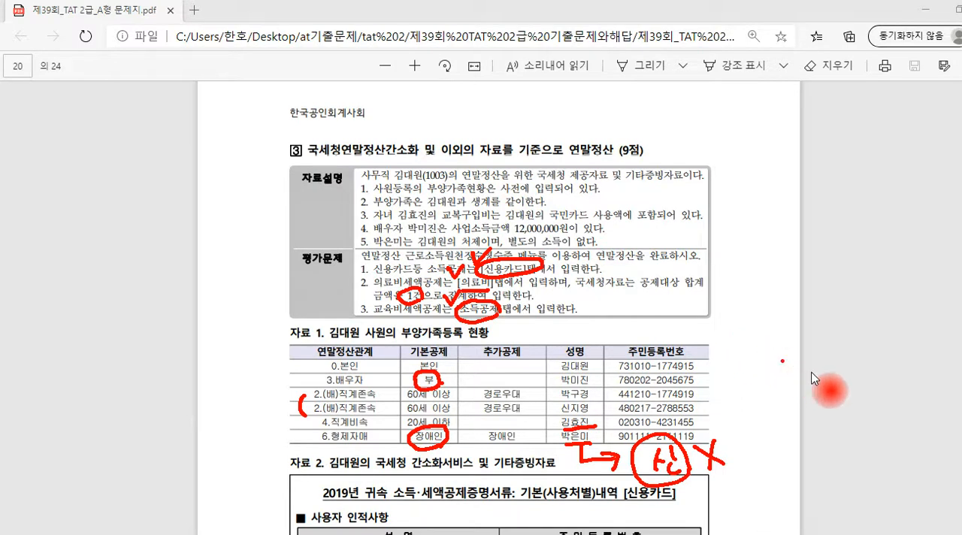
key(Escape)
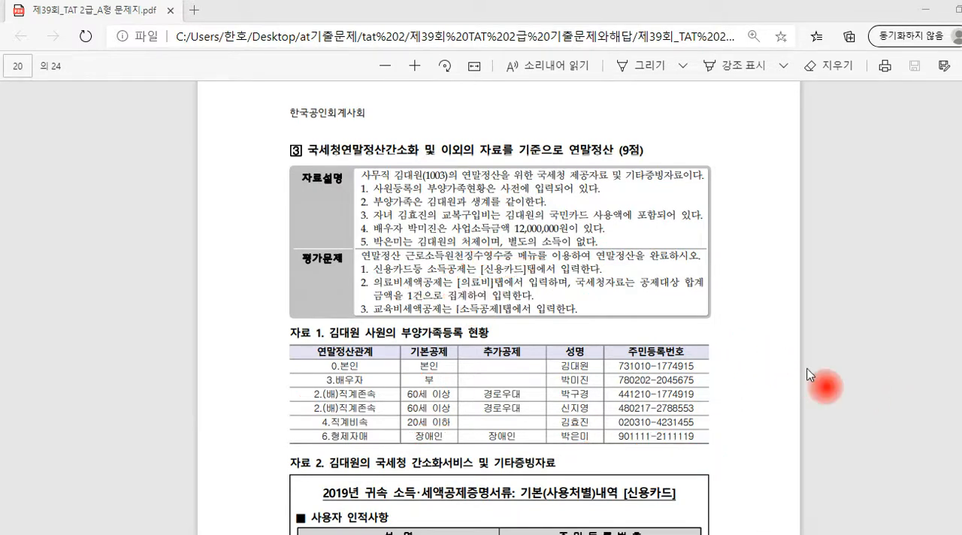
Examine the 신용카드 statement in 자료 2, checking the 일반, 전통시장분 and 대중교통이용분 amounts and the KB국민카드 spending that includes the 교복구입비
scroll(809, 374, down, 5)
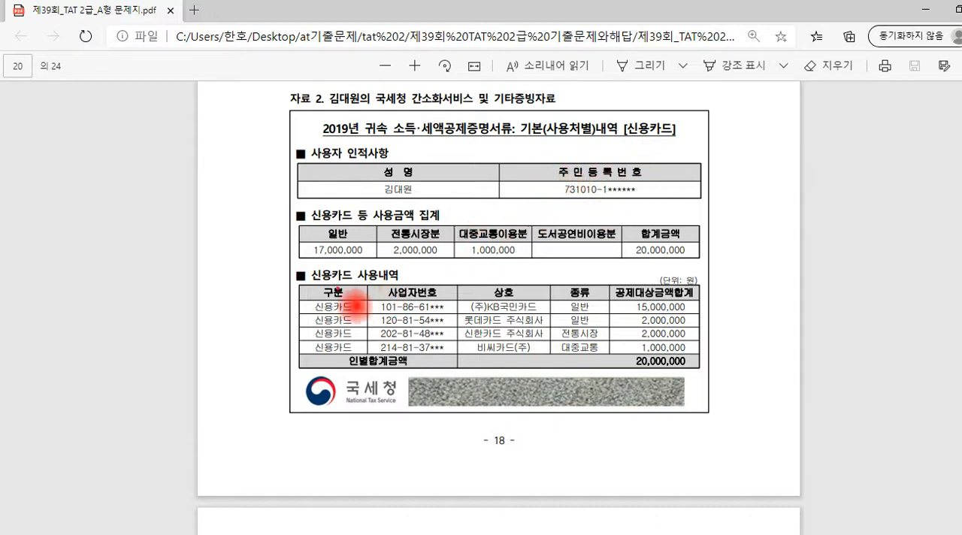
drag(346, 220, 366, 221)
drag(442, 223, 463, 223)
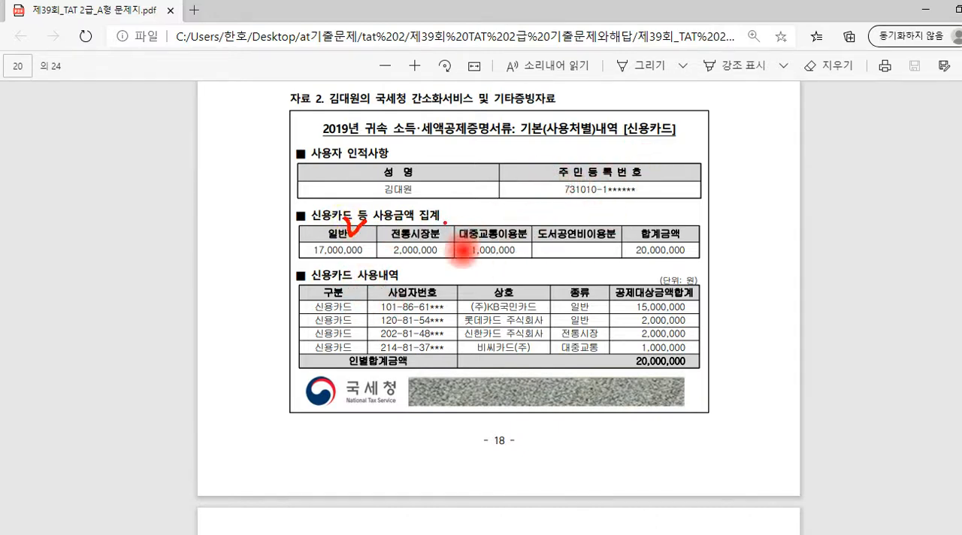
mouse_move(526, 223)
mouse_down()
mouse_move(528, 213)
mouse_move(540, 217)
mouse_up()
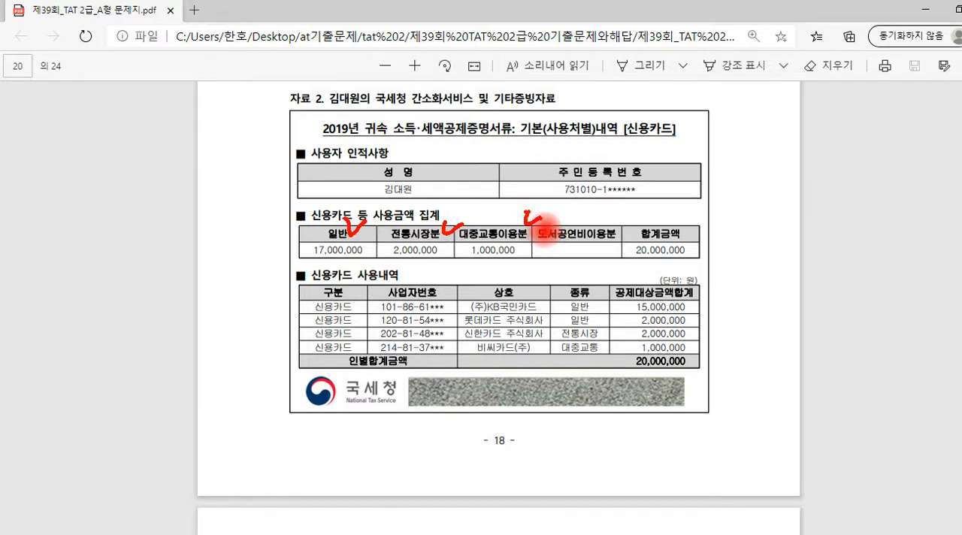
click(479, 312)
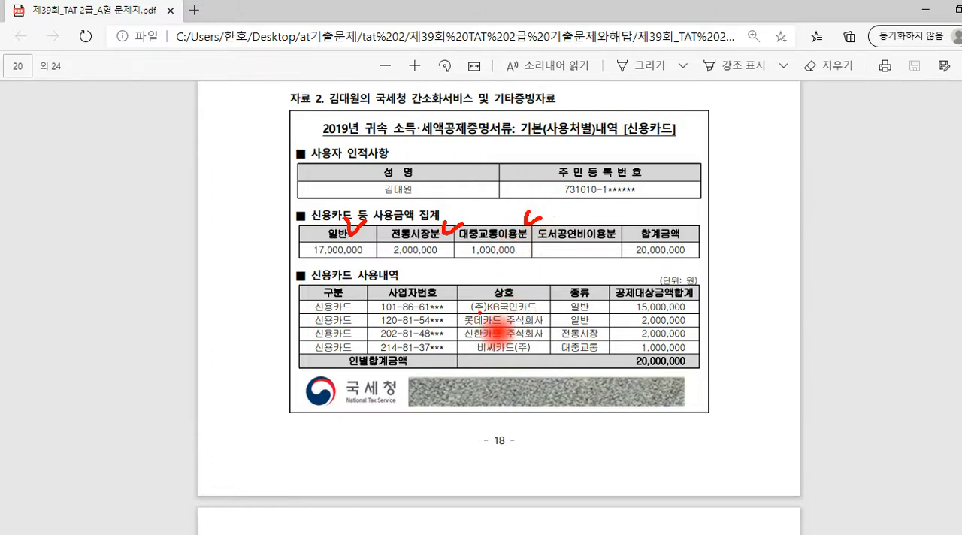
drag(475, 314, 532, 313)
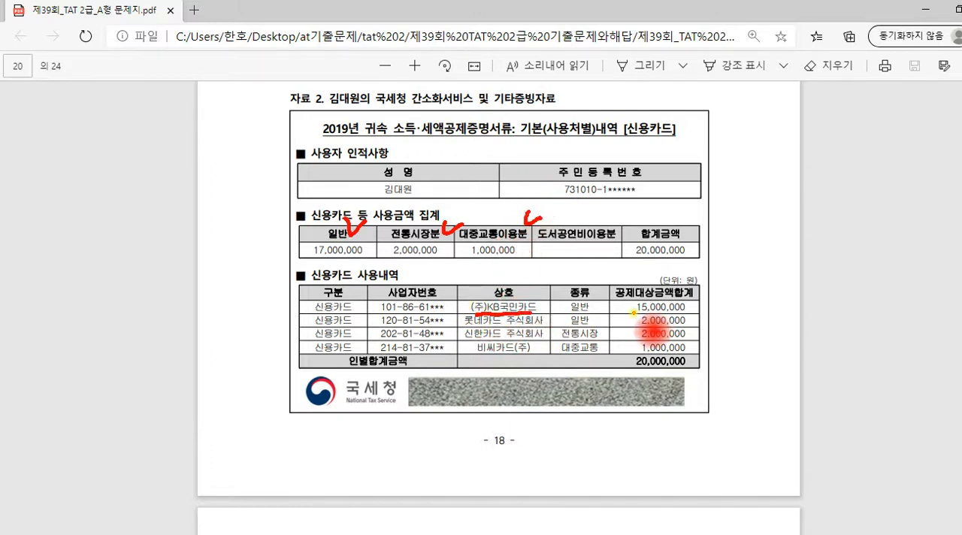
mouse_move(633, 313)
mouse_down()
mouse_move(683, 316)
mouse_move(630, 311)
mouse_move(685, 305)
mouse_up()
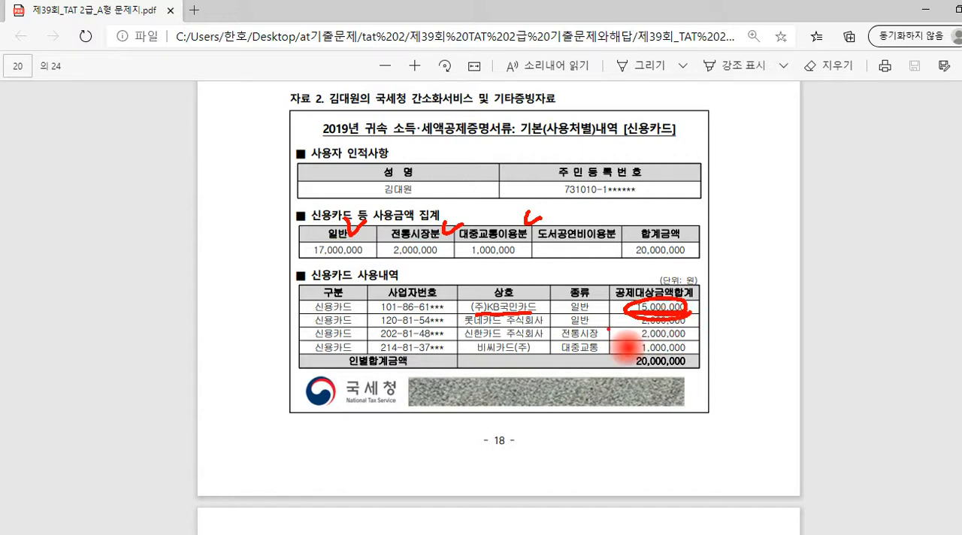
Examine the sister-in-law's 현금영수증 statement on page 21 for deduction eligibility and return to the employee's 신용카드 statement
scroll(639, 353, down, 5)
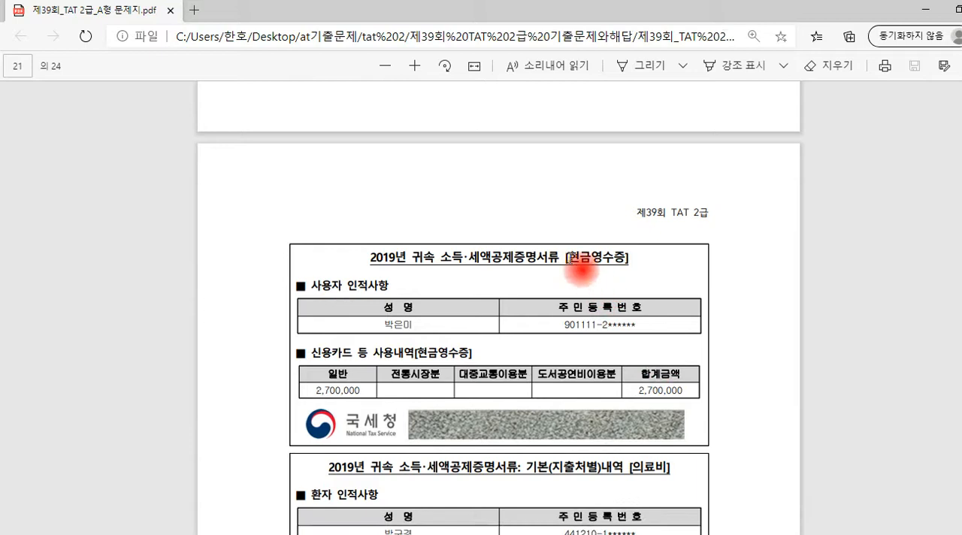
drag(568, 259, 762, 254)
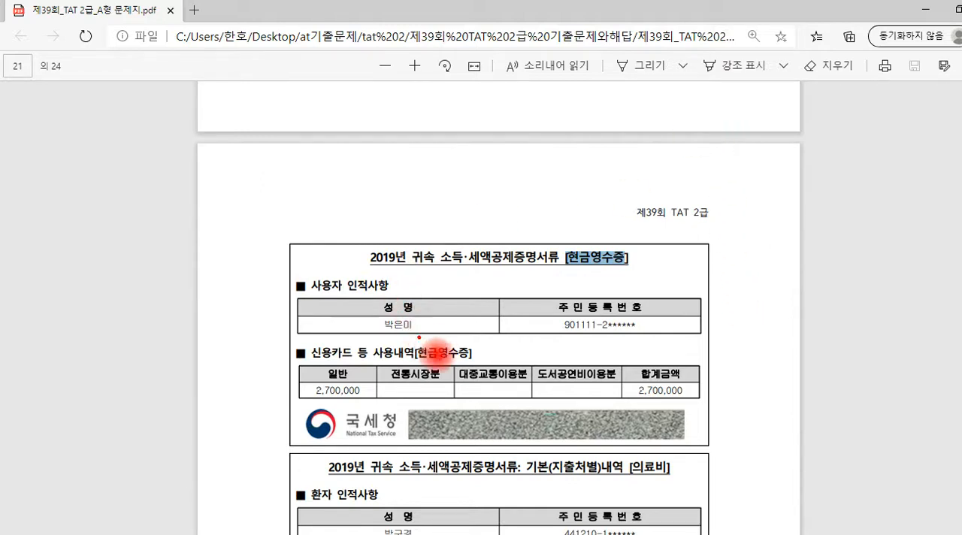
mouse_move(418, 332)
mouse_down()
mouse_move(376, 330)
mouse_move(424, 310)
mouse_move(419, 336)
mouse_up()
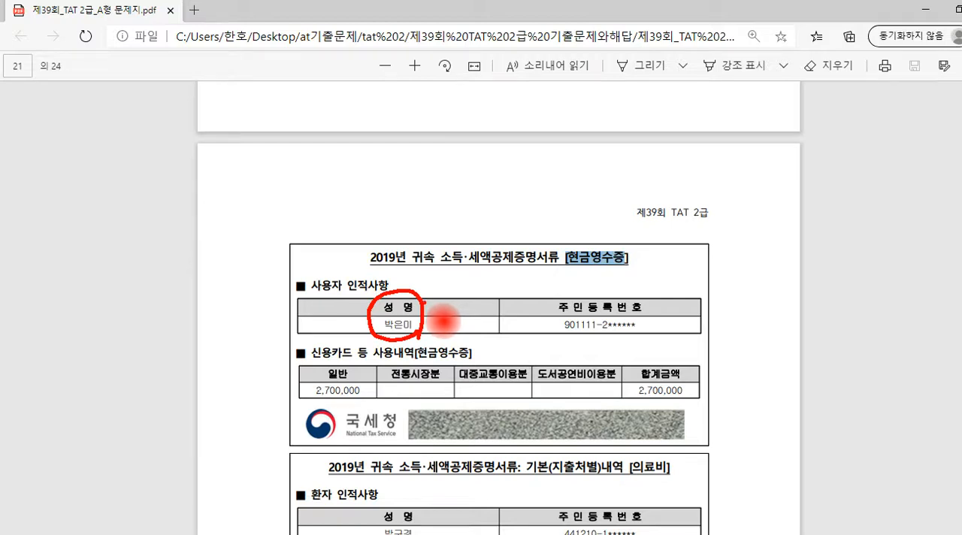
mouse_move(379, 370)
mouse_down()
mouse_move(393, 272)
mouse_move(453, 362)
mouse_up()
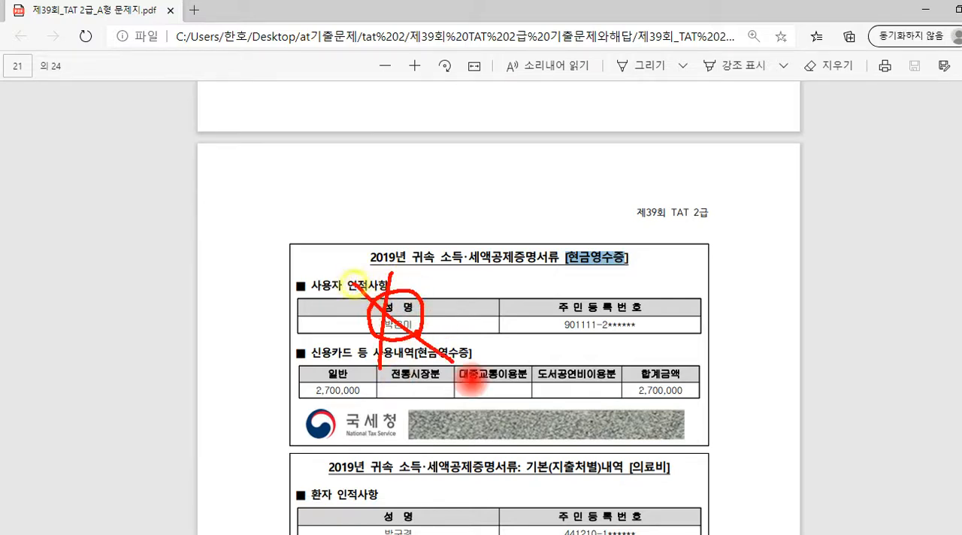
click(473, 308)
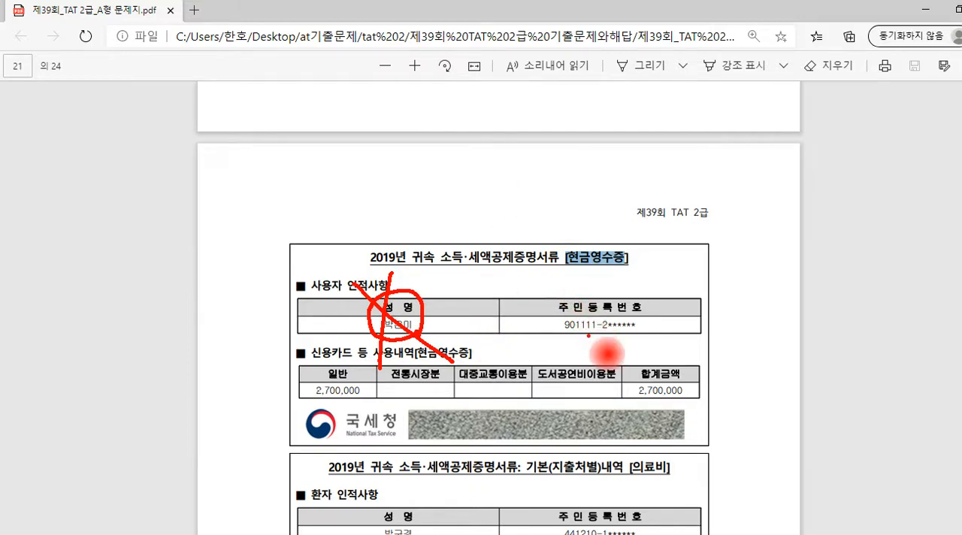
key(Escape)
scroll(590, 336, up, 1)
scroll(590, 336, up, 5)
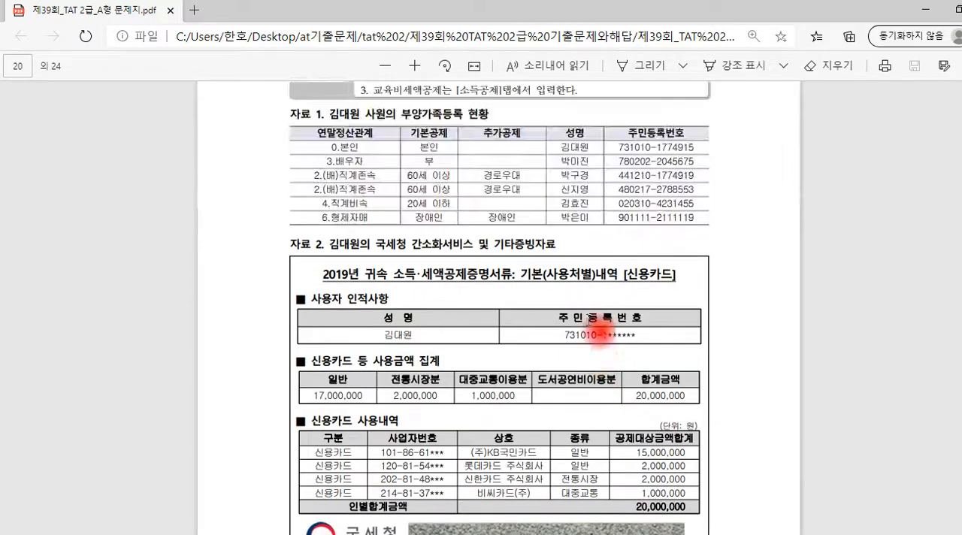
drag(615, 279, 662, 292)
click(669, 279)
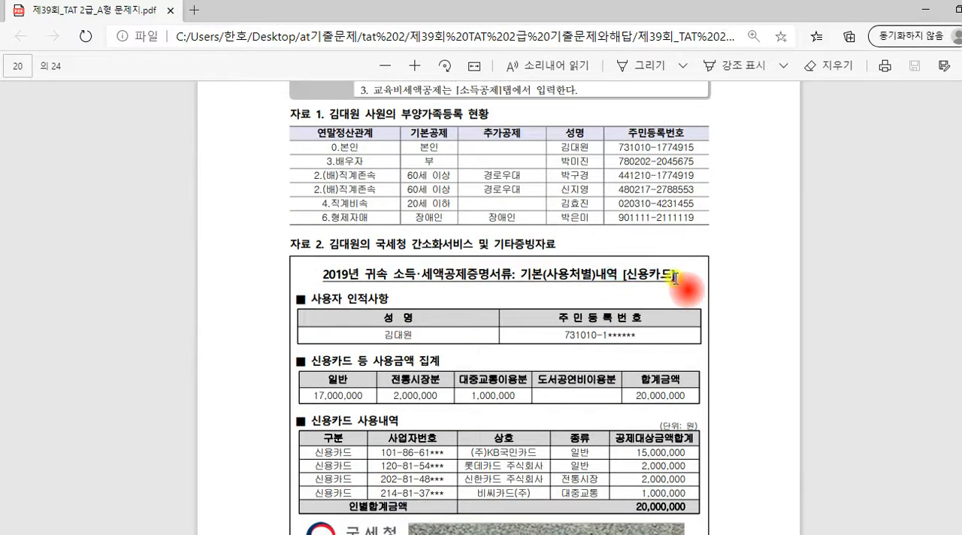
scroll(639, 280, down, 3)
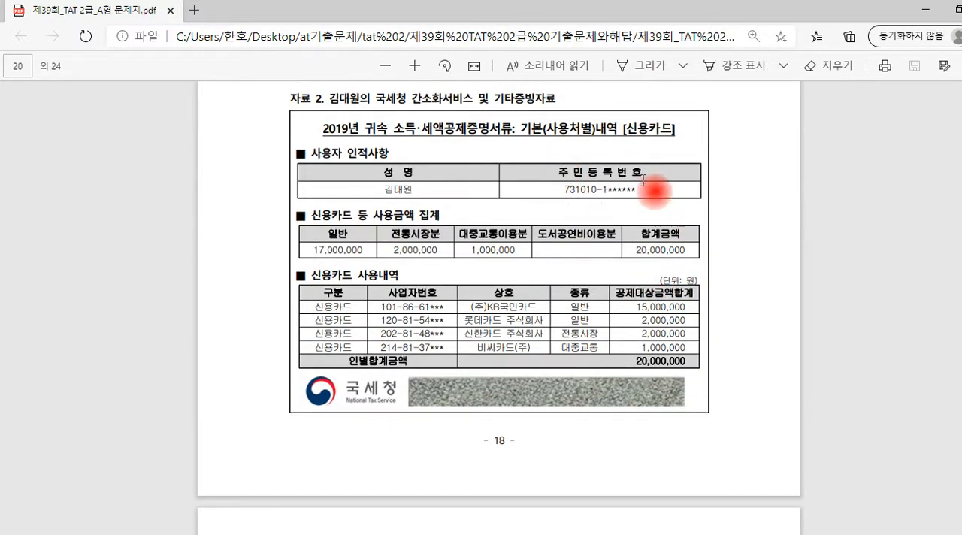
Switch to the payroll program, open 연말정산 근로소득원천징수영수증, and load the employee with code 1003
click(586, 534)
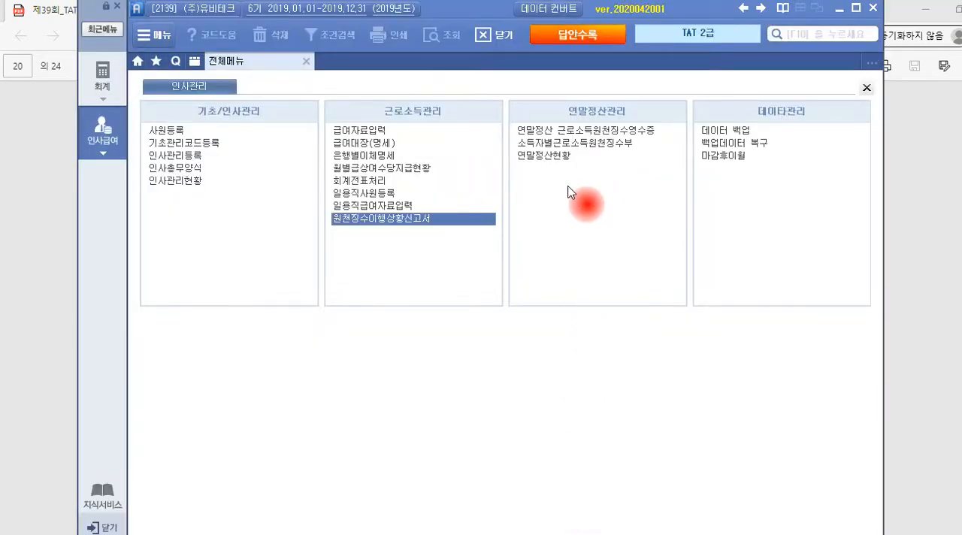
click(590, 130)
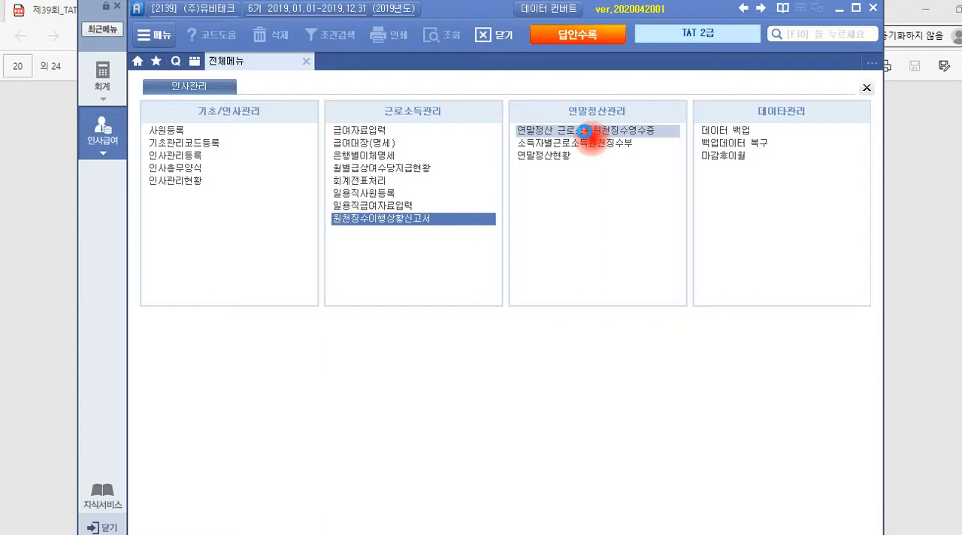
double_click(585, 130)
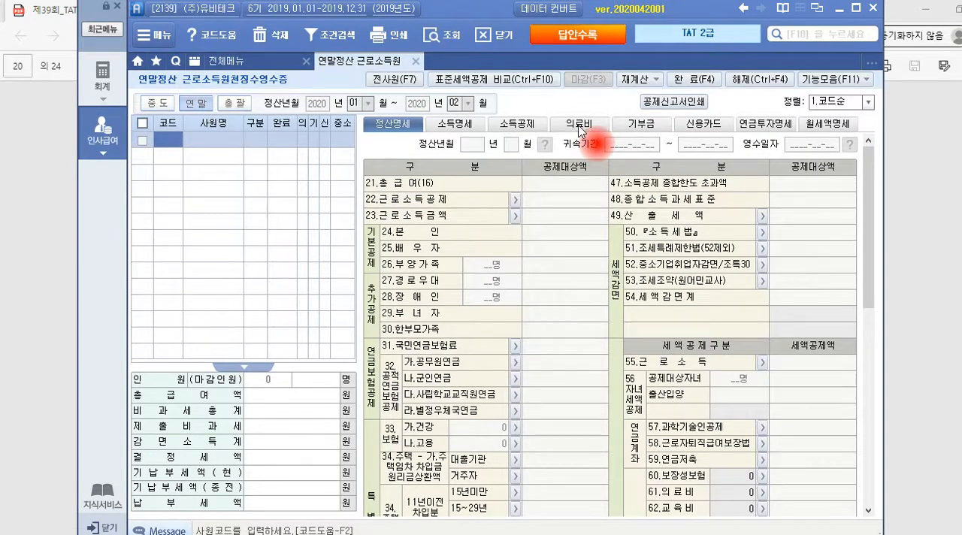
key(F2)
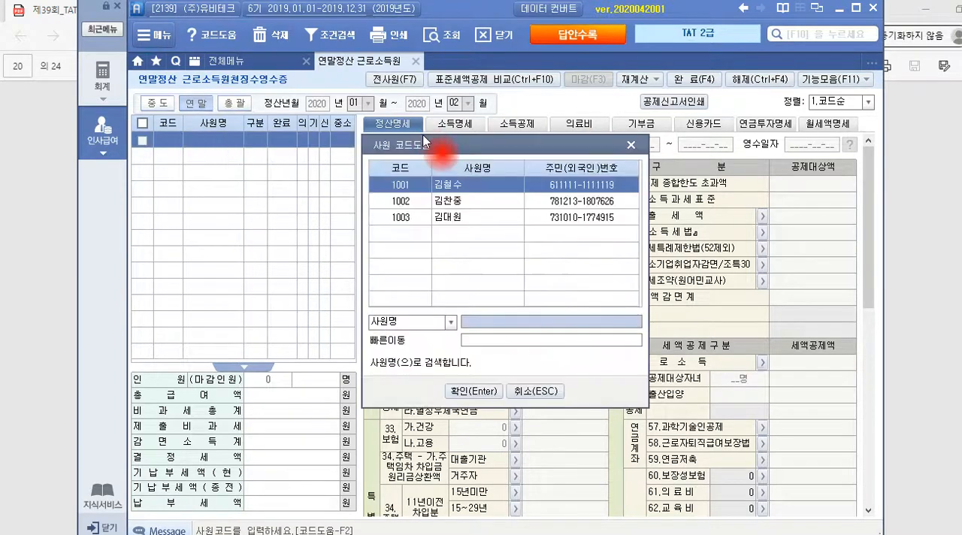
click(461, 216)
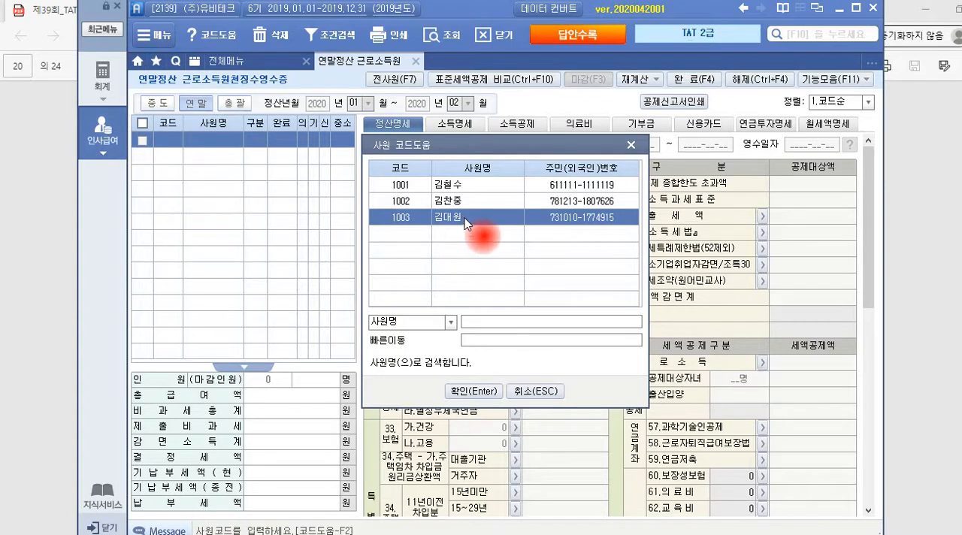
click(483, 392)
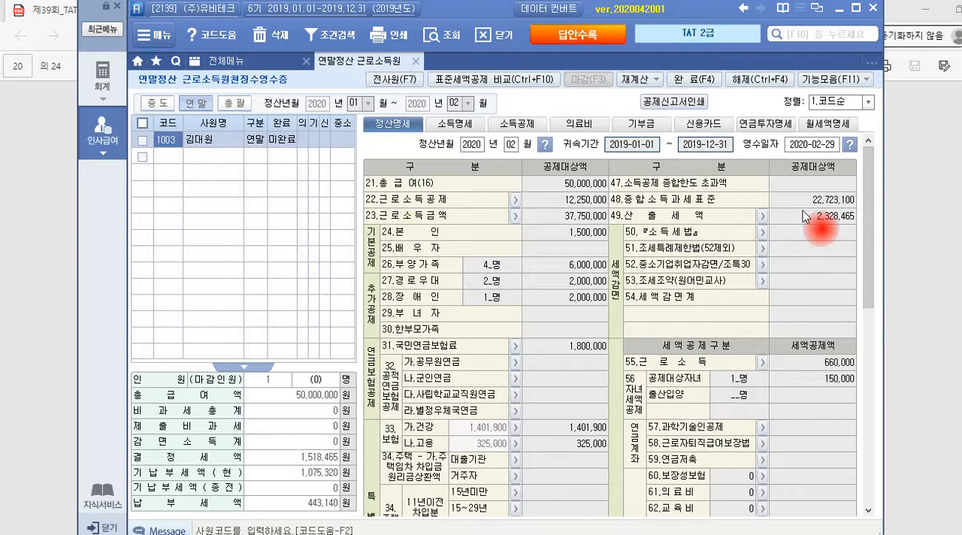
In the 신용카드 deduction details, enter 17,000,000 as the employee's own 국세청자료 신용카드 amount, taken from the exam PDF's 일반 figure
click(710, 123)
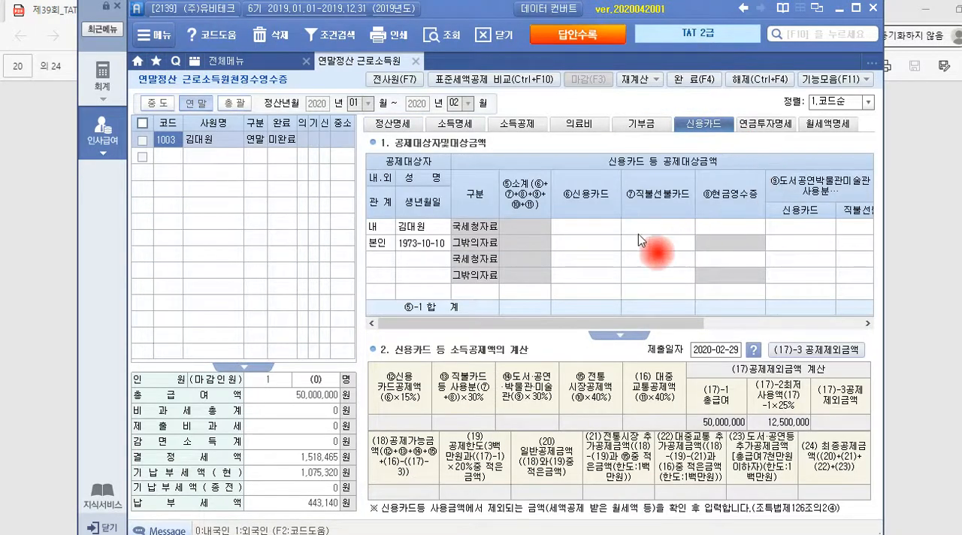
click(595, 228)
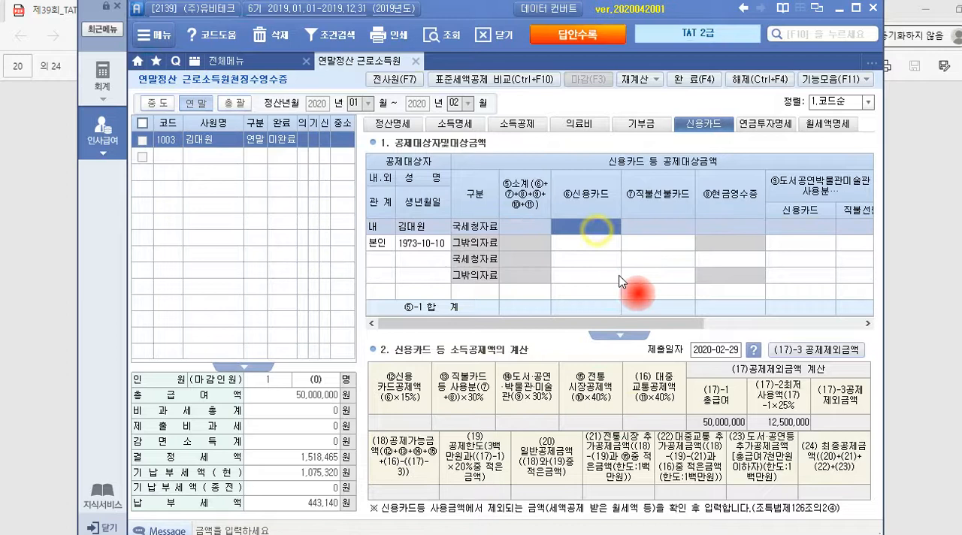
click(638, 225)
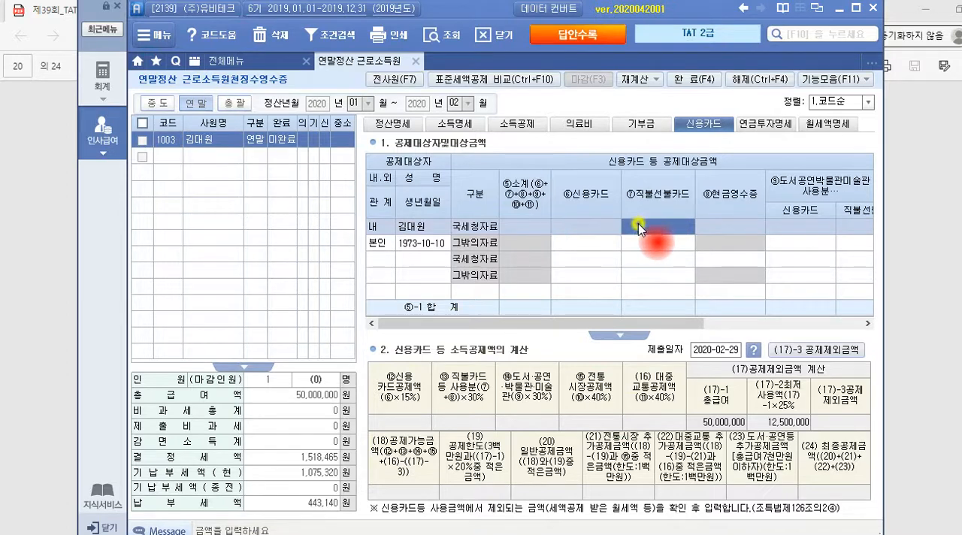
click(723, 226)
drag(698, 323, 618, 323)
click(774, 227)
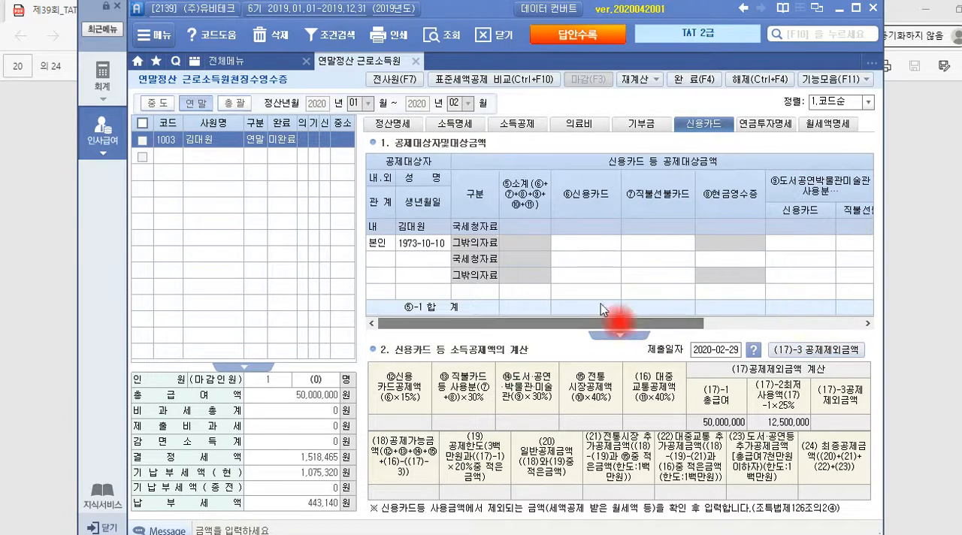
click(595, 227)
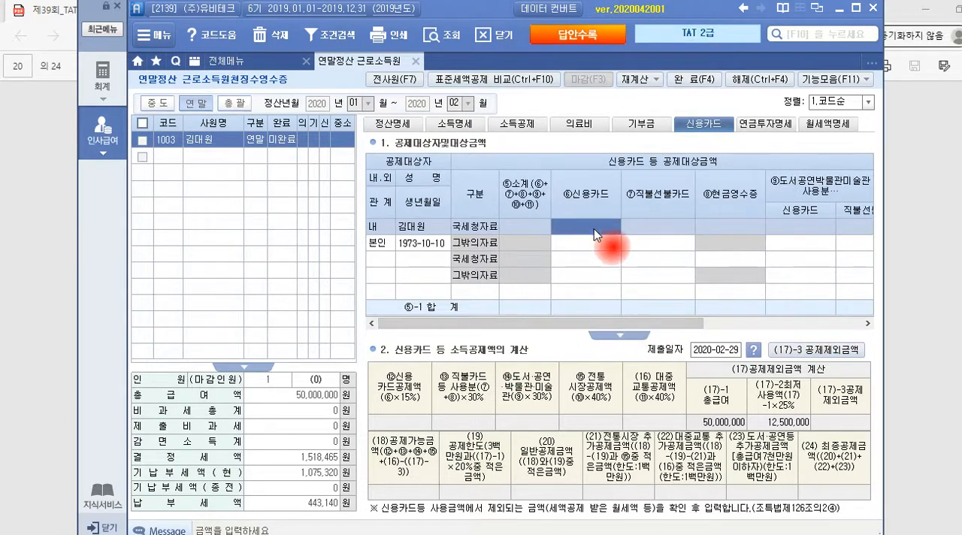
key(alt+Tab)
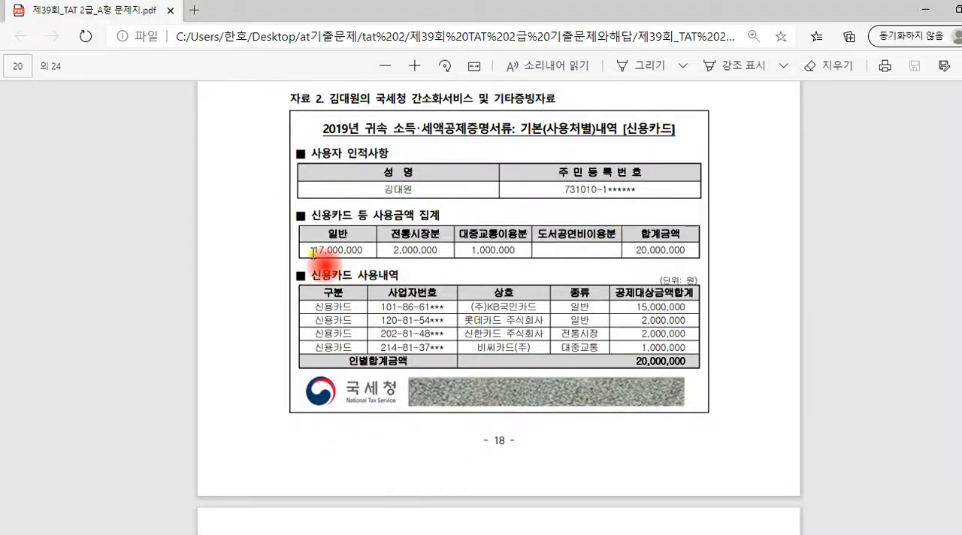
drag(312, 253, 373, 251)
key(alt+Tab)
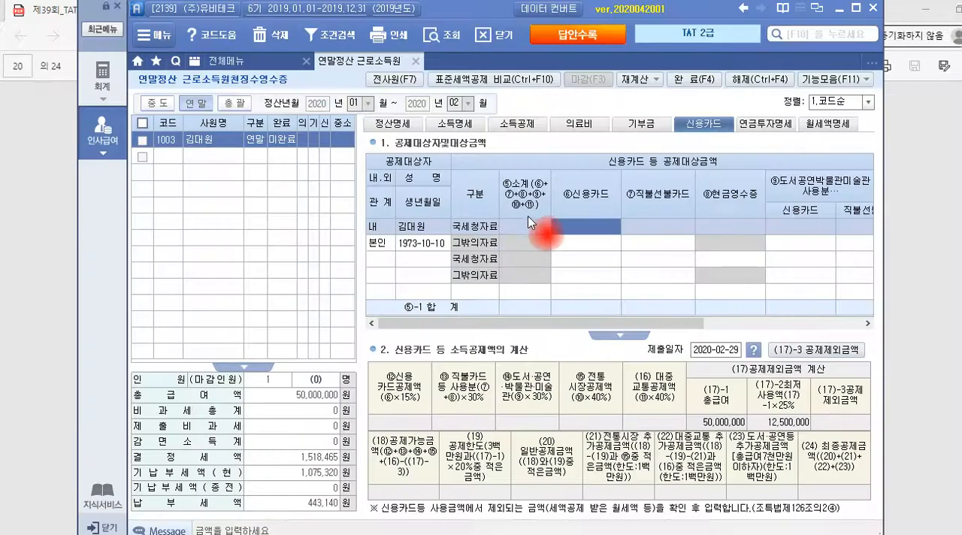
text(17,000,000)
key(Return)
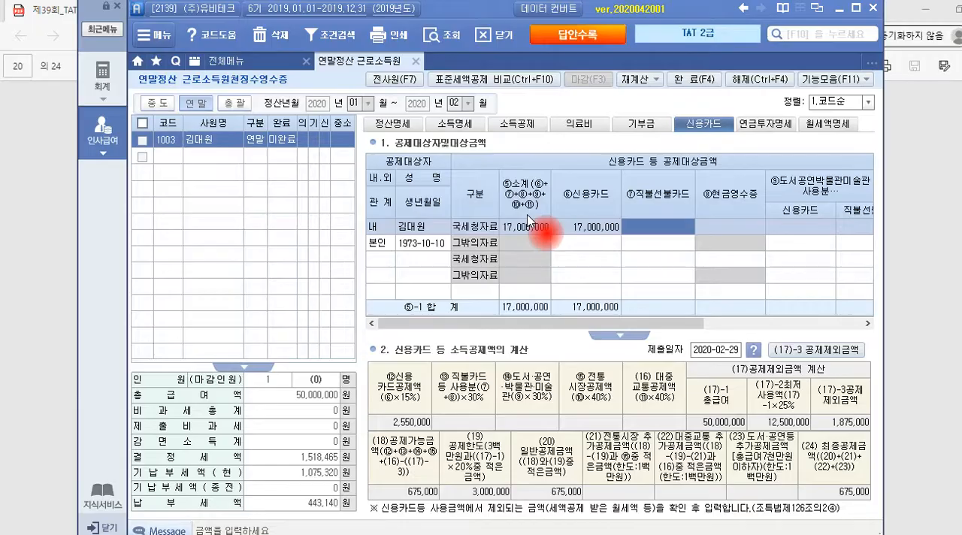
Copy the 전통시장분 amount of 2,000,000 from the exam PDF into the employee's 국세청자료 전통시장 사용분
key(alt+Tab)
drag(394, 253, 442, 253)
key(ctrl+c)
key(alt+Tab)
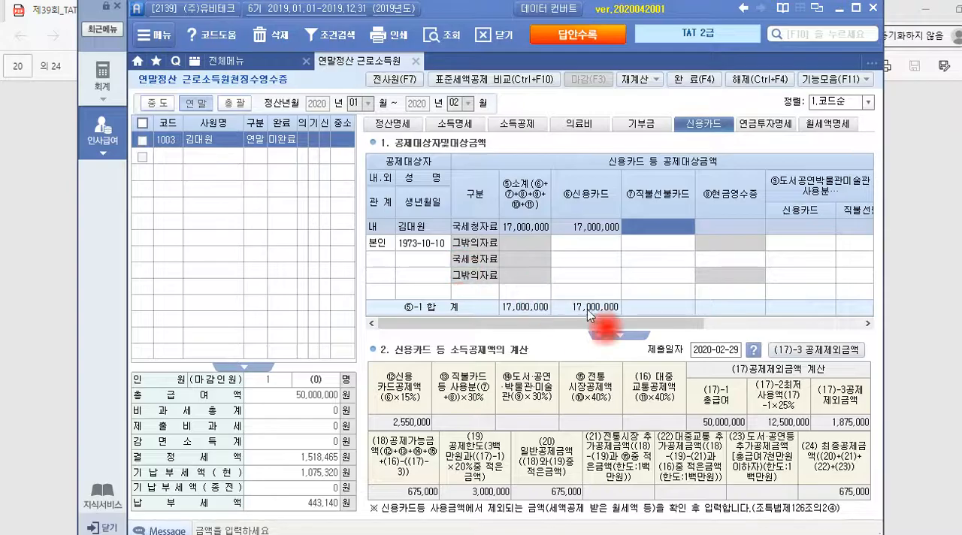
drag(639, 324, 801, 268)
click(764, 228)
key(ctrl+v)
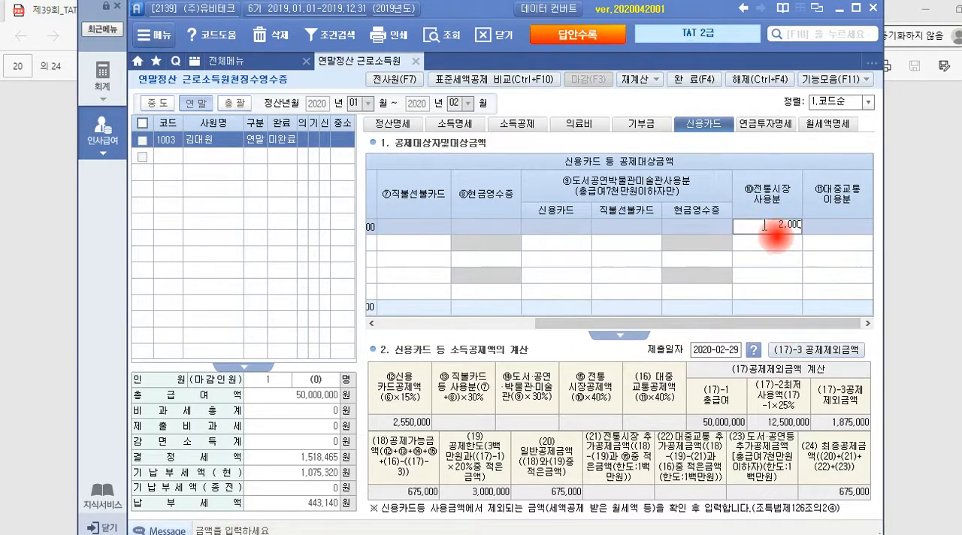
key(Return)
Copy the 대중교통이용분 amount of 1,000,000 from the exam PDF into the employee's 국세청자료 대중교통 이용분
key(alt+Tab)
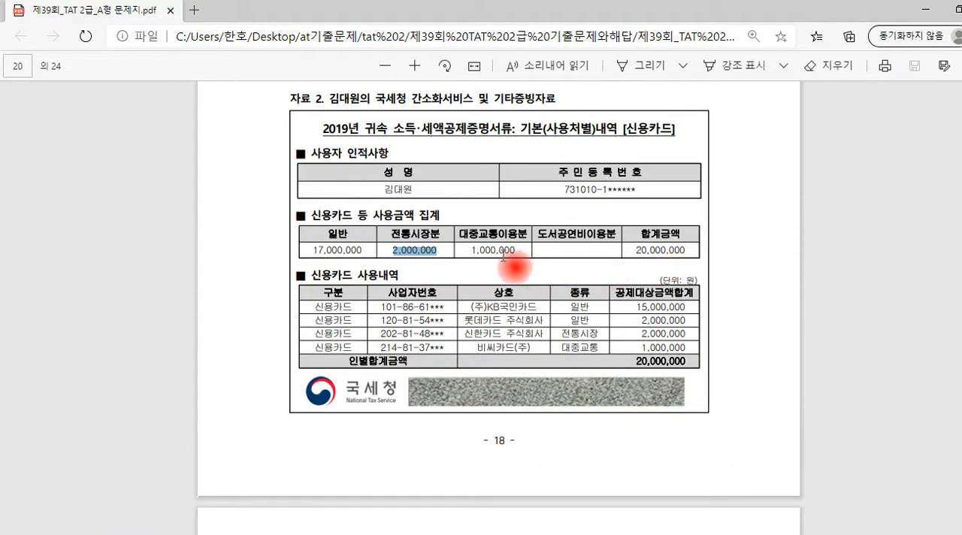
drag(471, 250, 522, 254)
key(ctrl+c)
key(alt+Tab)
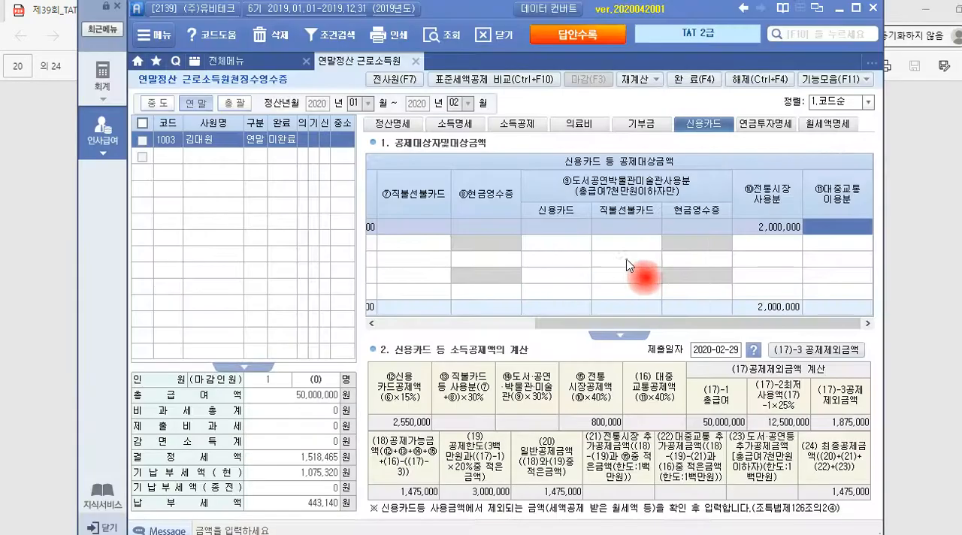
key(ctrl+v)
key(Return)
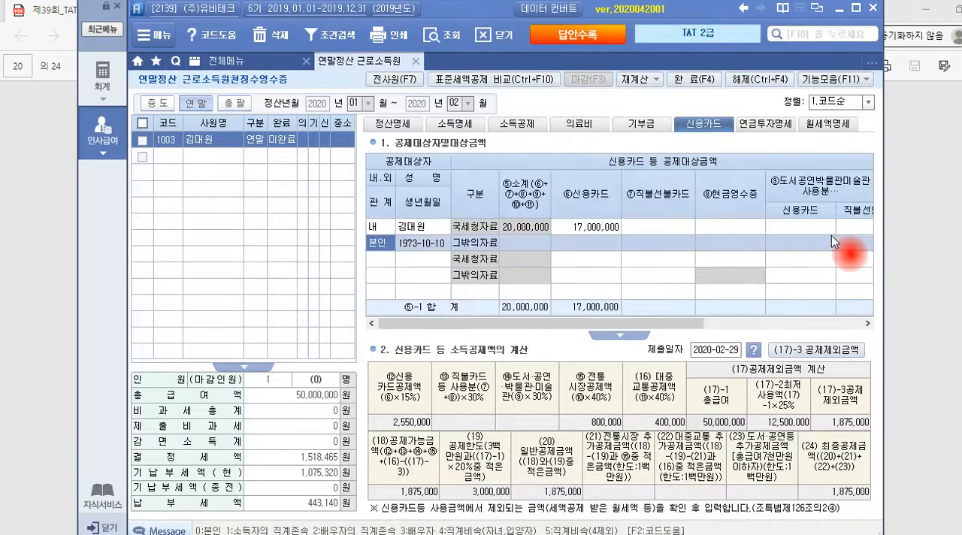
Review the exam PDF's 현금영수증 document against the cash receipt column in employee 1003's 신용카드 deduction details
key(alt+Tab)
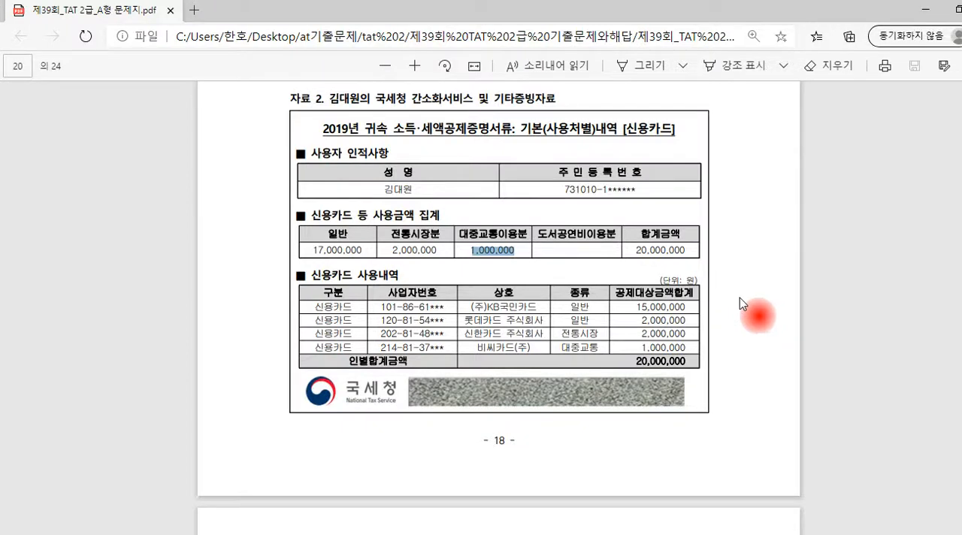
scroll(740, 298, down, 1)
scroll(671, 326, down, 5)
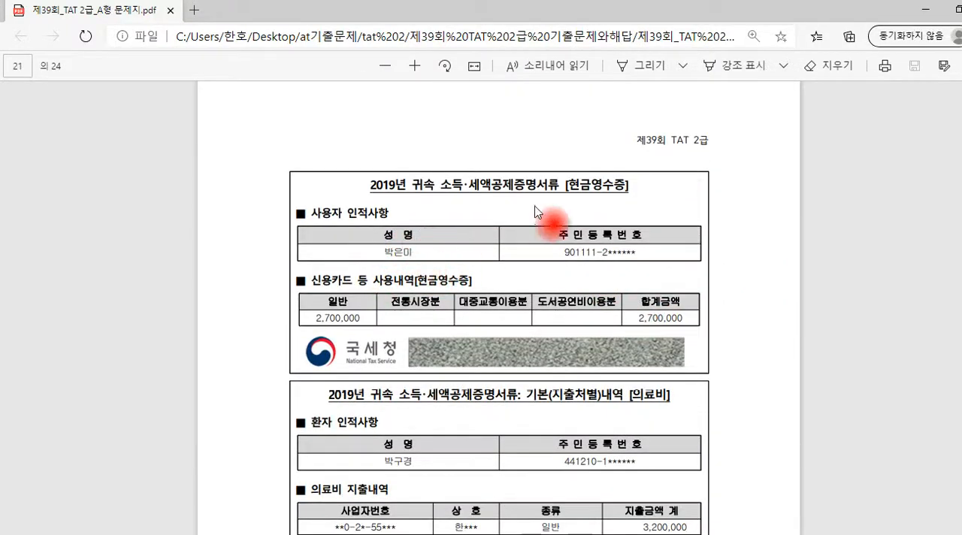
drag(571, 185, 620, 191)
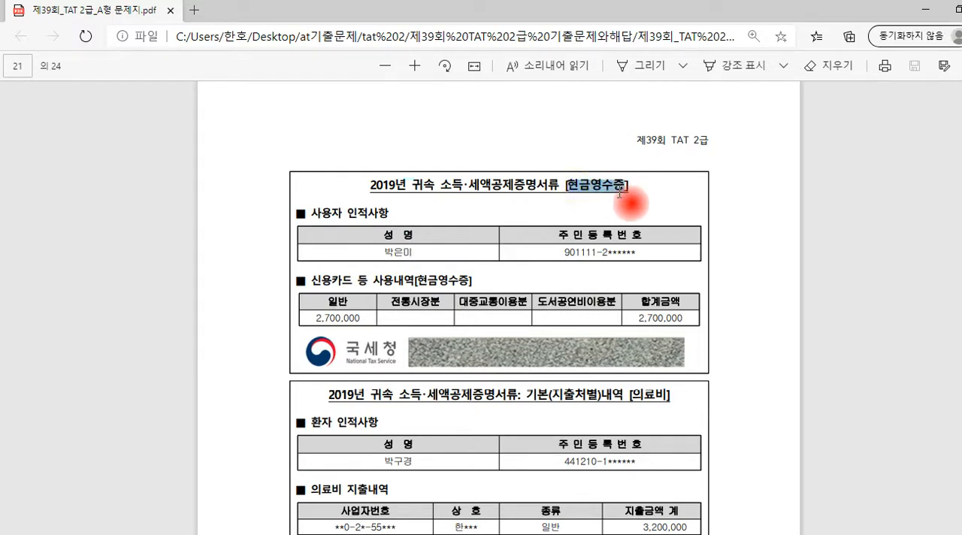
key(alt+Tab)
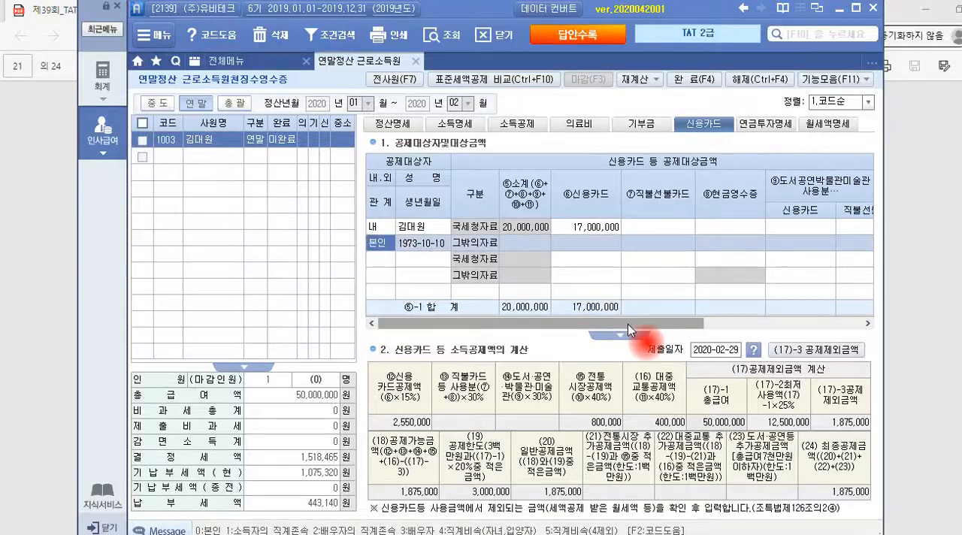
drag(628, 324, 603, 323)
key(alt+Tab)
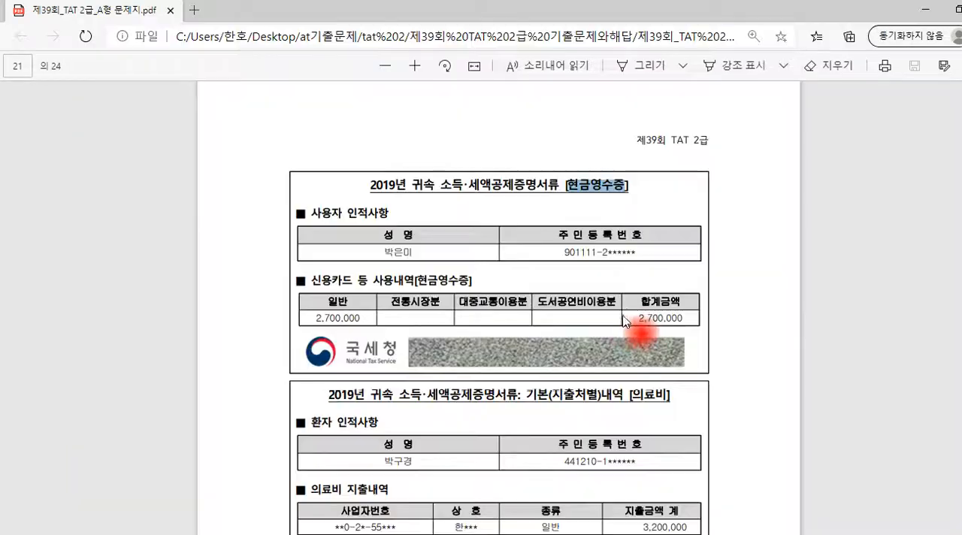
Circle the patient names on both 의료비 documents in the exam PDF and add a red check mark beside each document's heading
scroll(630, 311, down, 3)
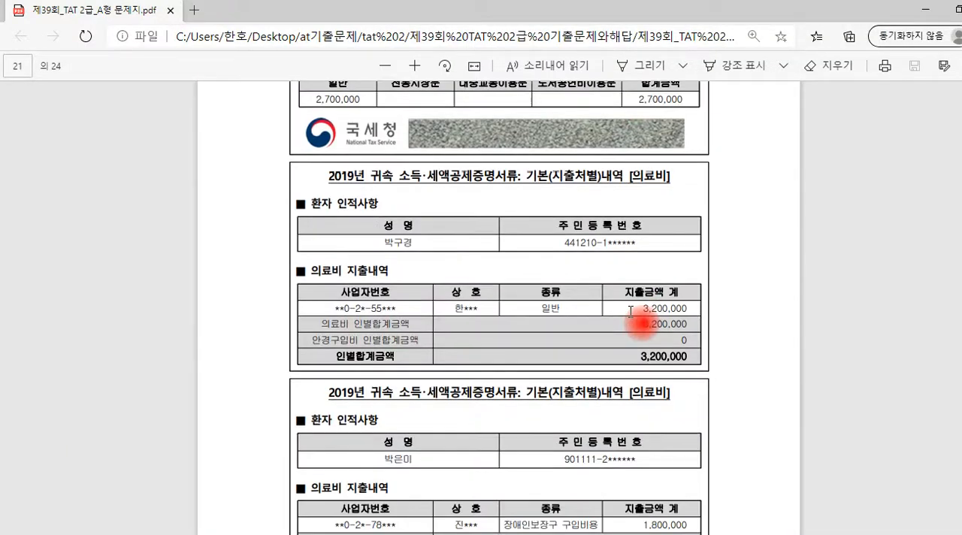
scroll(631, 311, down, 1)
key(alt+Tab)
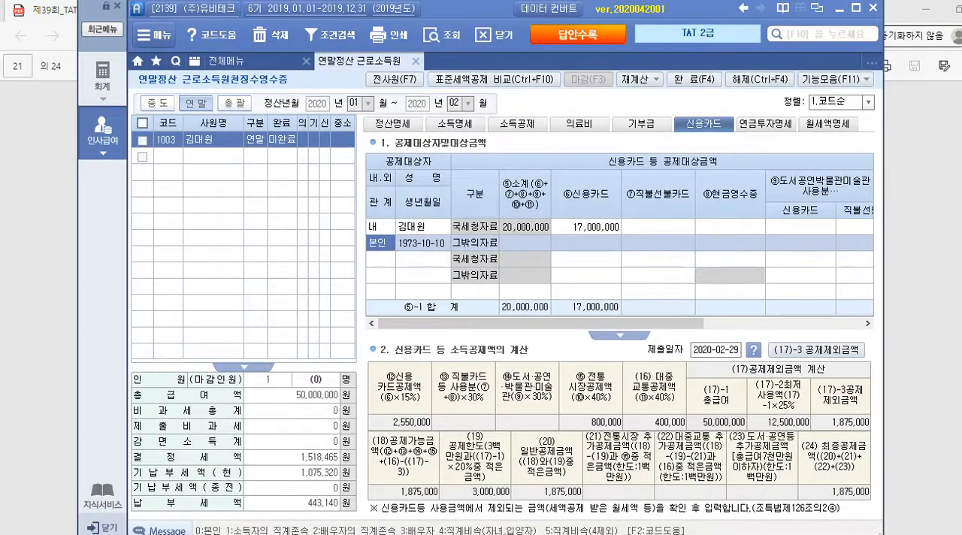
key(alt+Tab)
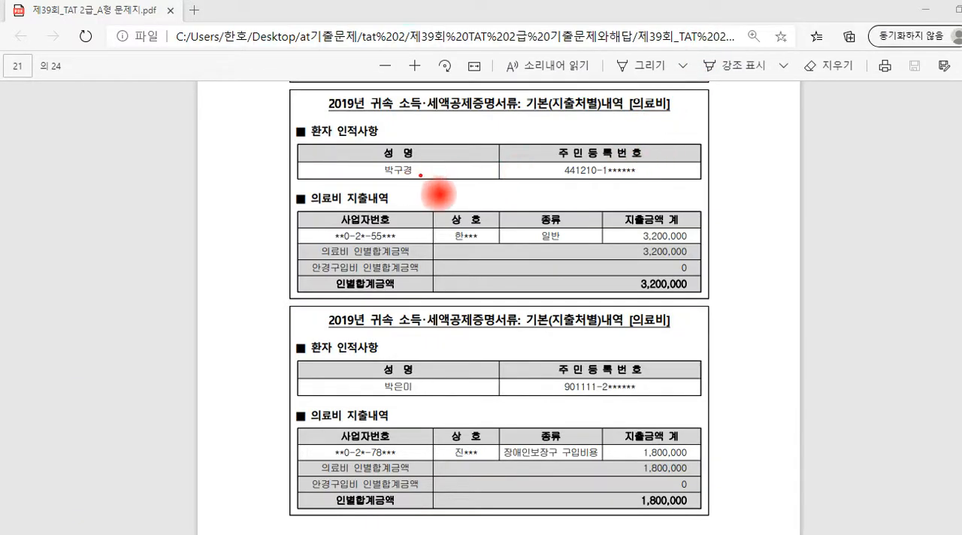
mouse_move(421, 179)
mouse_down()
mouse_move(368, 154)
mouse_move(432, 179)
mouse_up()
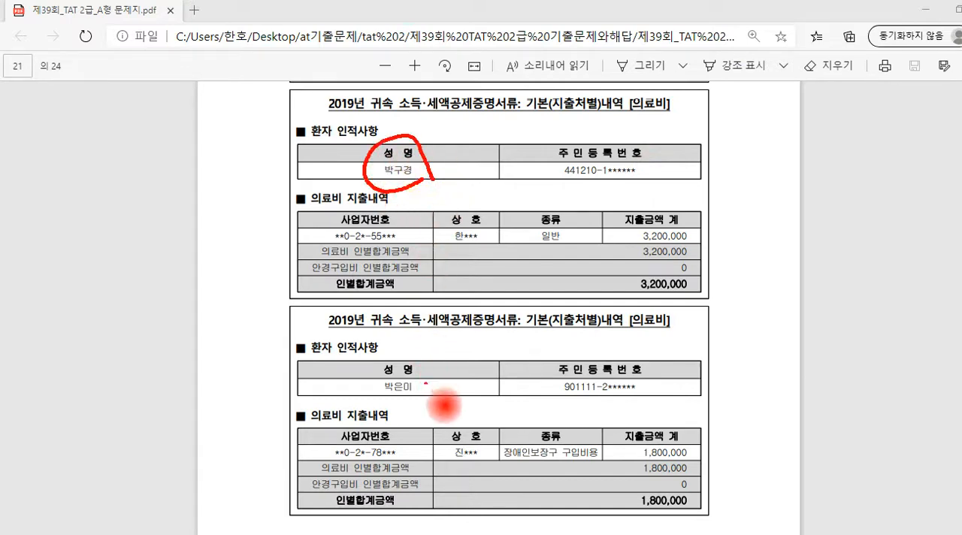
mouse_move(424, 395)
mouse_down()
mouse_move(369, 399)
mouse_move(440, 394)
mouse_up()
drag(674, 315, 699, 308)
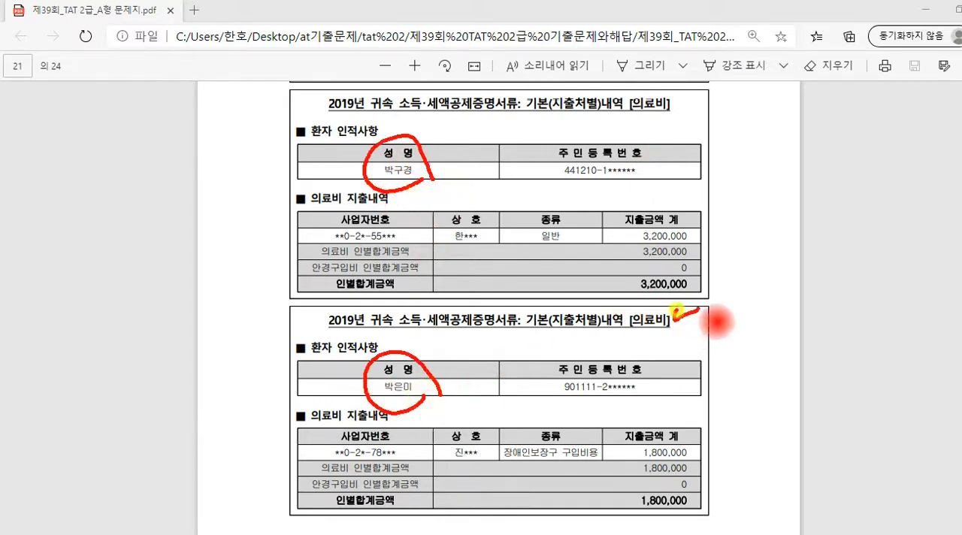
mouse_move(667, 101)
mouse_down()
mouse_move(668, 109)
mouse_move(689, 98)
mouse_up()
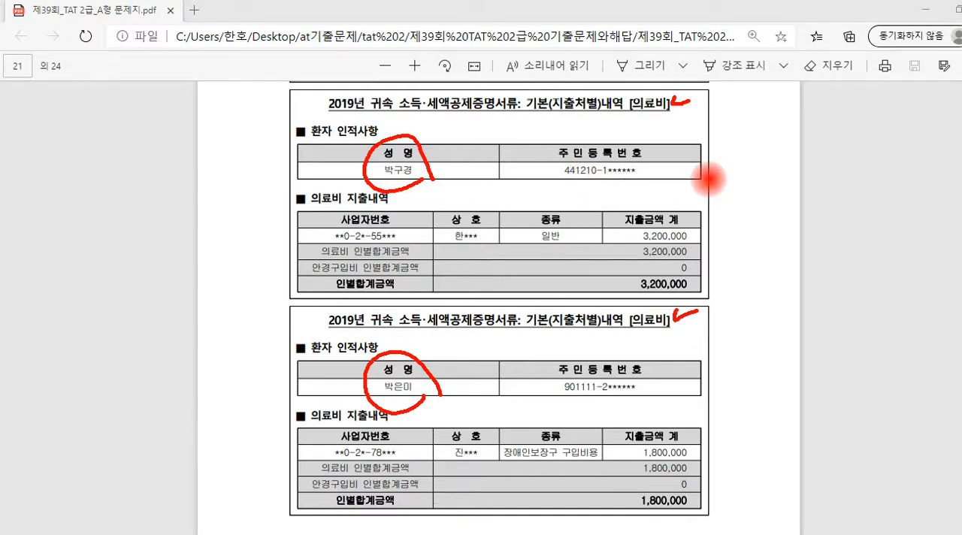
Handwrite and box the note 본+65+장 beside the first 의료비 document, and circle that document's 지출금액 계 amounts
drag(724, 138, 740, 168)
mouse_move(751, 150)
mouse_down()
mouse_move(751, 163)
mouse_move(764, 156)
mouse_up()
drag(753, 147, 752, 171)
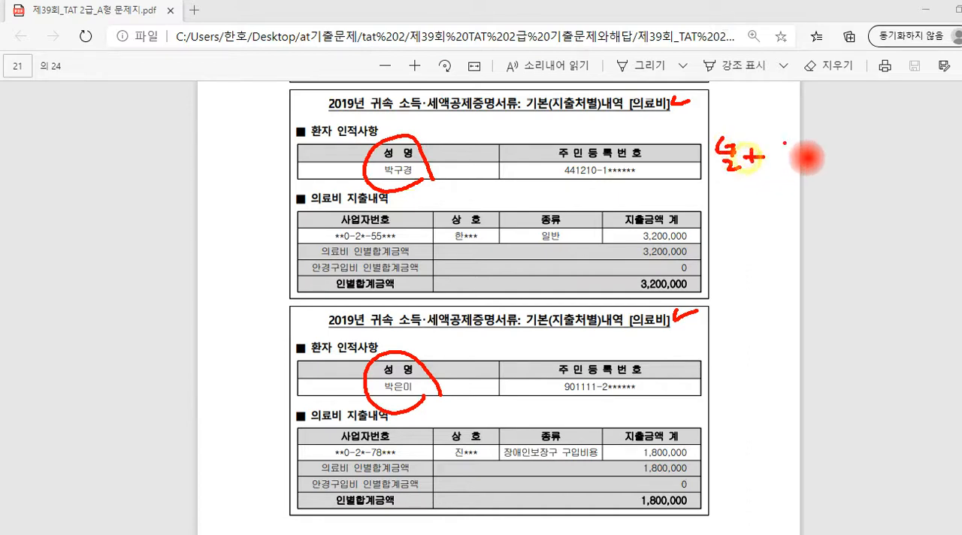
mouse_move(792, 137)
mouse_down()
mouse_move(789, 162)
mouse_move(821, 150)
mouse_up()
click(835, 141)
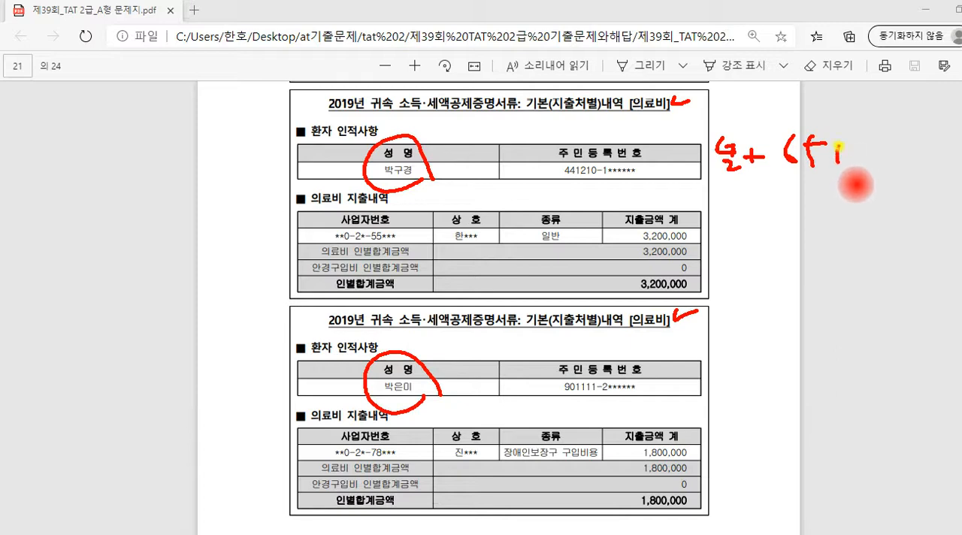
drag(828, 160, 849, 157)
drag(854, 152, 892, 152)
drag(885, 164, 890, 169)
drag(717, 191, 896, 189)
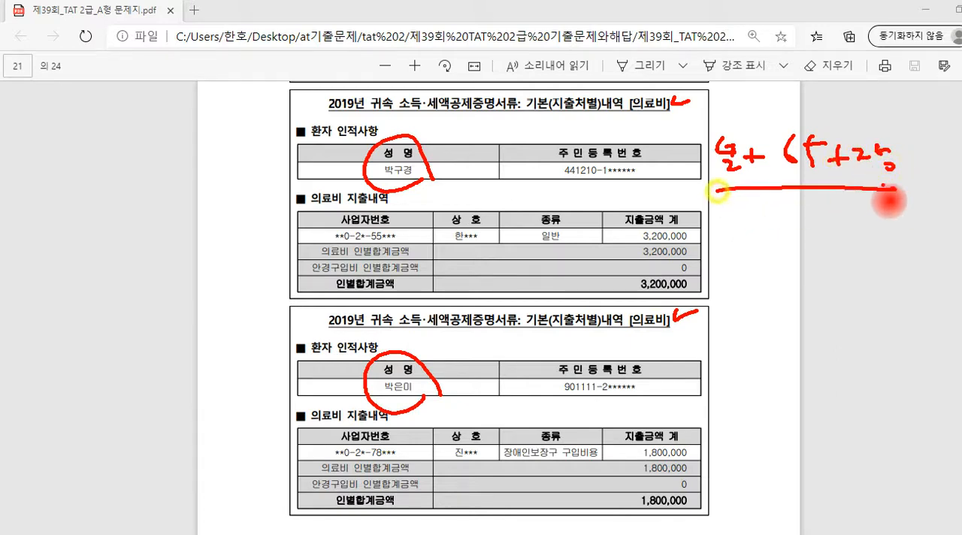
mouse_move(716, 179)
mouse_down()
mouse_move(704, 124)
mouse_move(909, 119)
mouse_move(916, 176)
mouse_up()
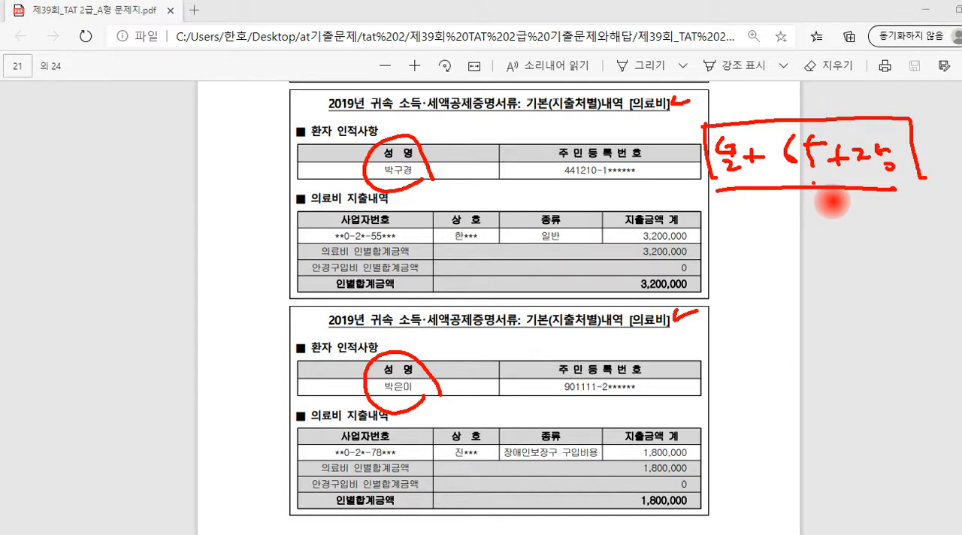
mouse_move(701, 283)
mouse_down()
mouse_move(639, 290)
mouse_move(704, 251)
mouse_move(703, 289)
mouse_up()
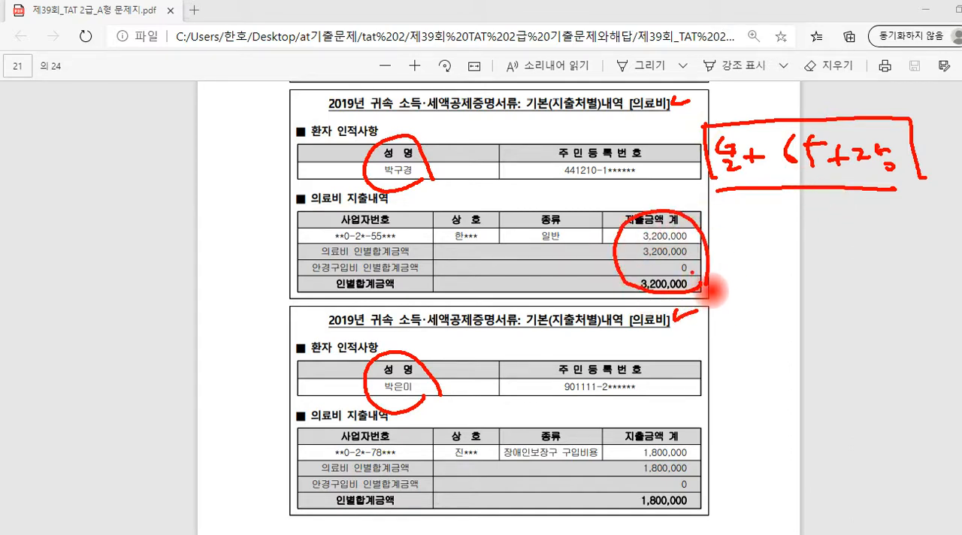
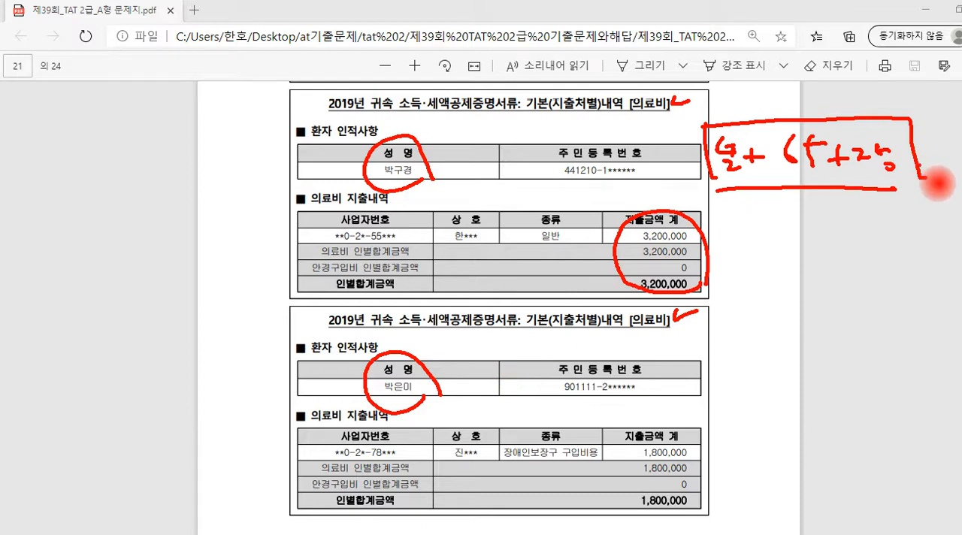
Circle the second 의료비 document's 지출금액 계 amounts, draw arrows beside both documents' amounts, and clear all the red annotations
mouse_move(875, 143)
mouse_down()
mouse_move(864, 184)
mouse_move(922, 199)
mouse_up()
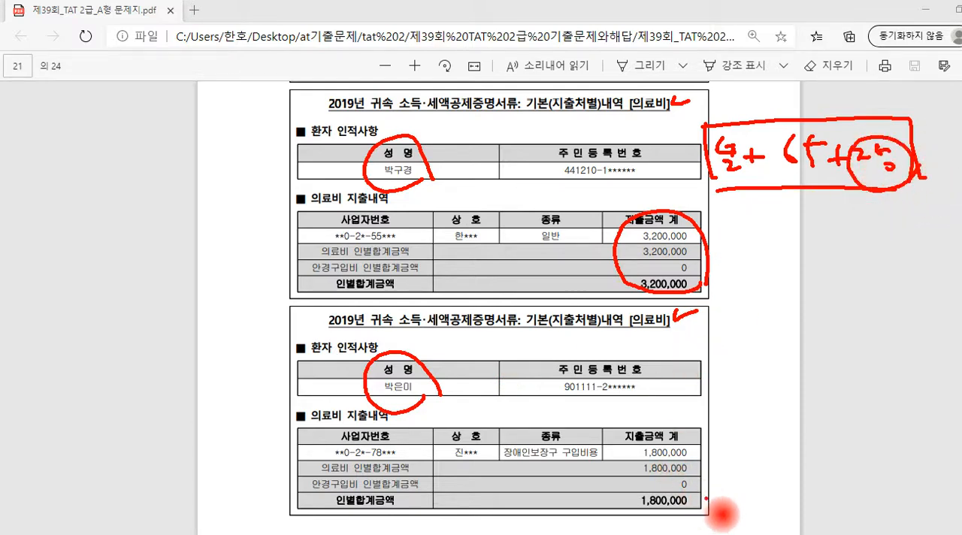
mouse_move(714, 496)
mouse_down()
mouse_move(673, 517)
mouse_move(671, 435)
mouse_move(740, 484)
mouse_up()
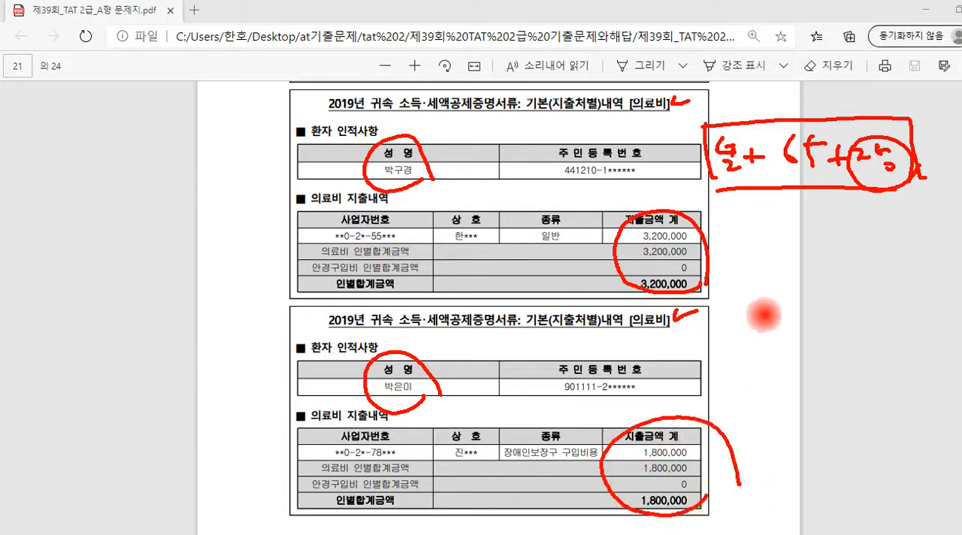
mouse_move(699, 289)
mouse_down()
mouse_move(732, 248)
mouse_move(767, 274)
mouse_up()
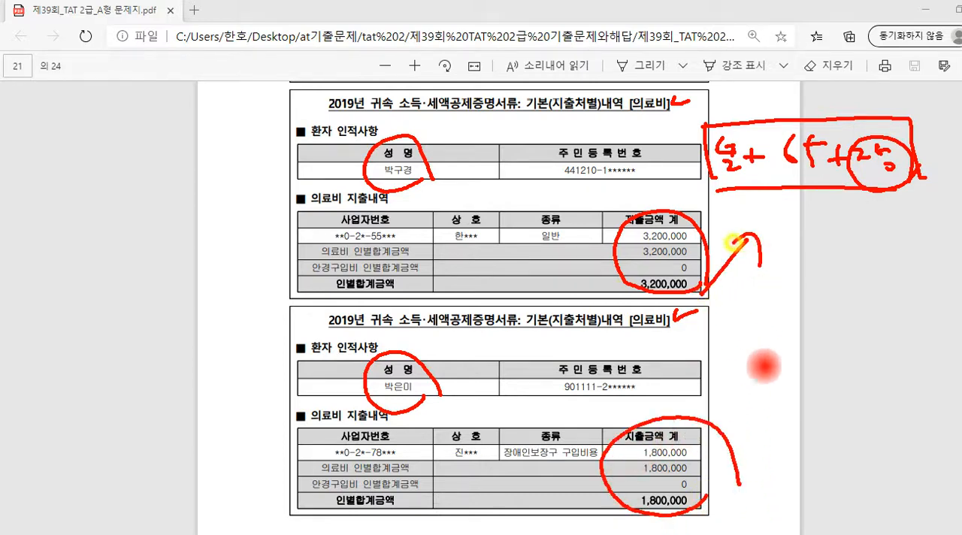
mouse_move(743, 398)
mouse_down()
mouse_move(811, 244)
mouse_move(817, 278)
mouse_up()
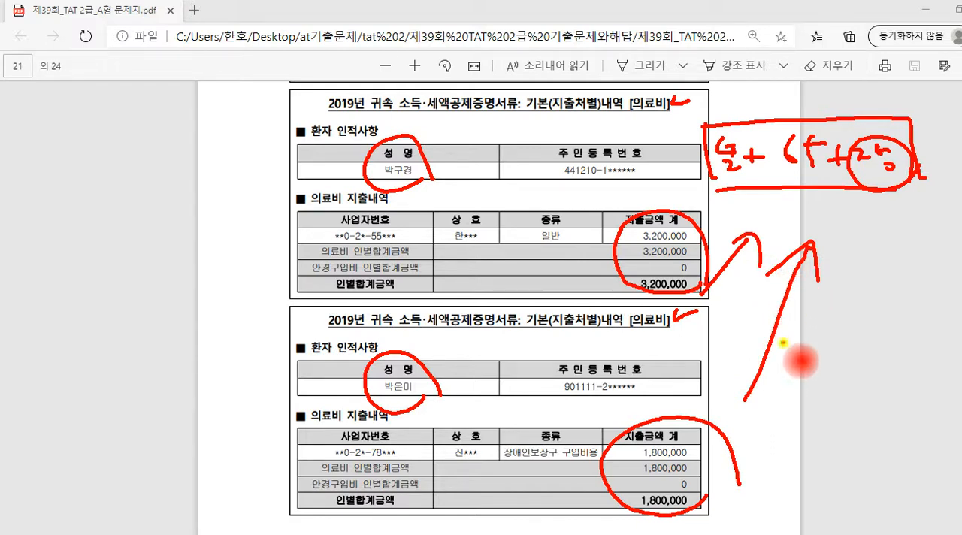
mouse_move(793, 344)
mouse_down()
mouse_move(787, 372)
mouse_move(835, 348)
mouse_move(842, 390)
mouse_move(850, 370)
mouse_up()
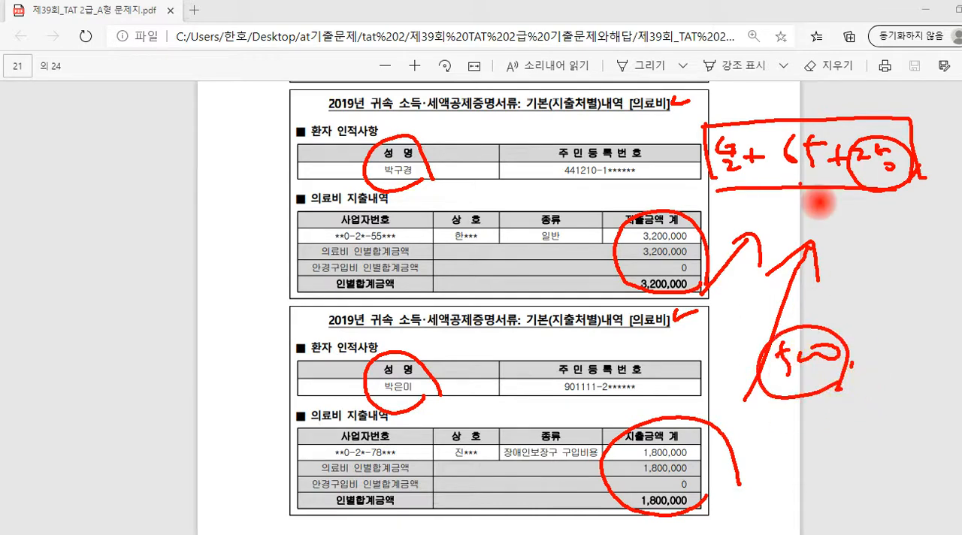
key(Escape)
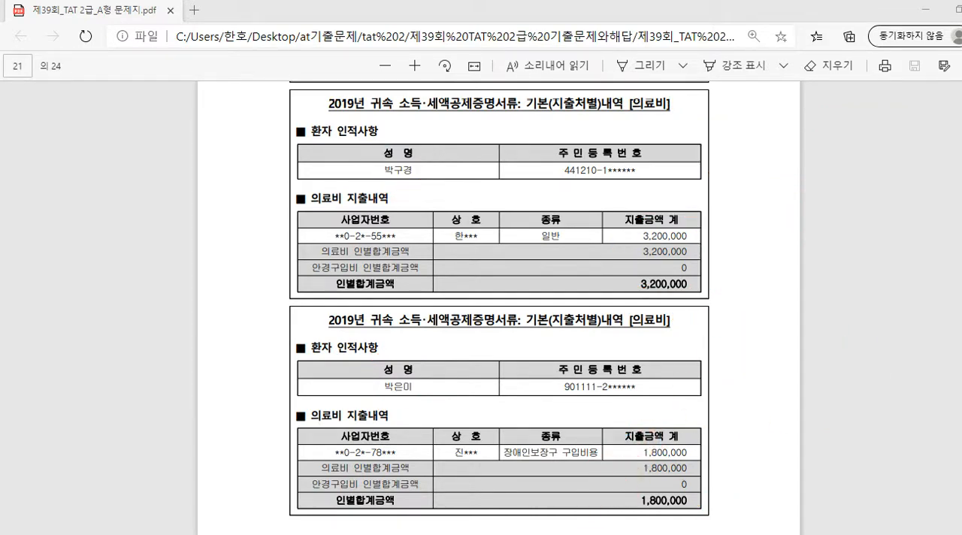
In employee 1003's 의료비 details, add the first-listed 배우자의 직계존속 dependant as row 1, leaving 상호 blank
key(alt+Tab)
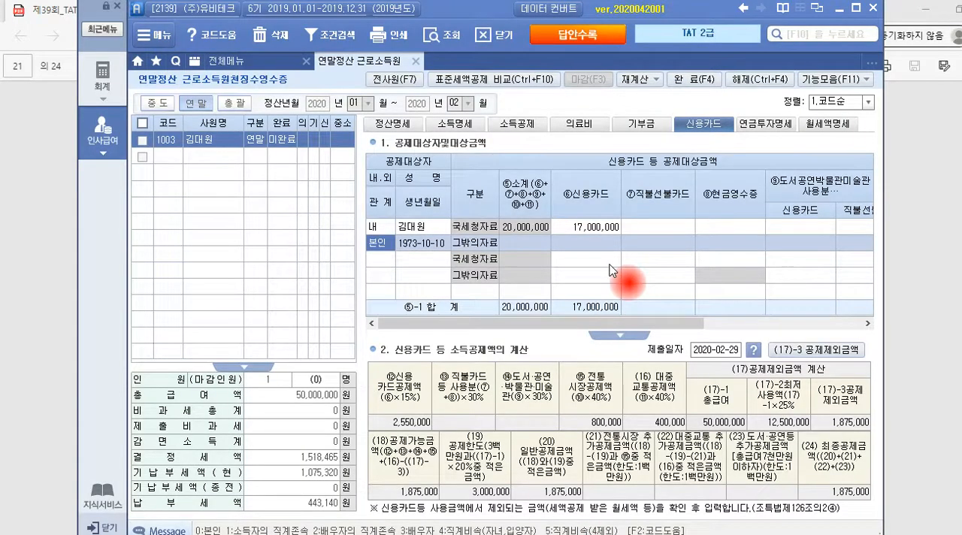
click(590, 131)
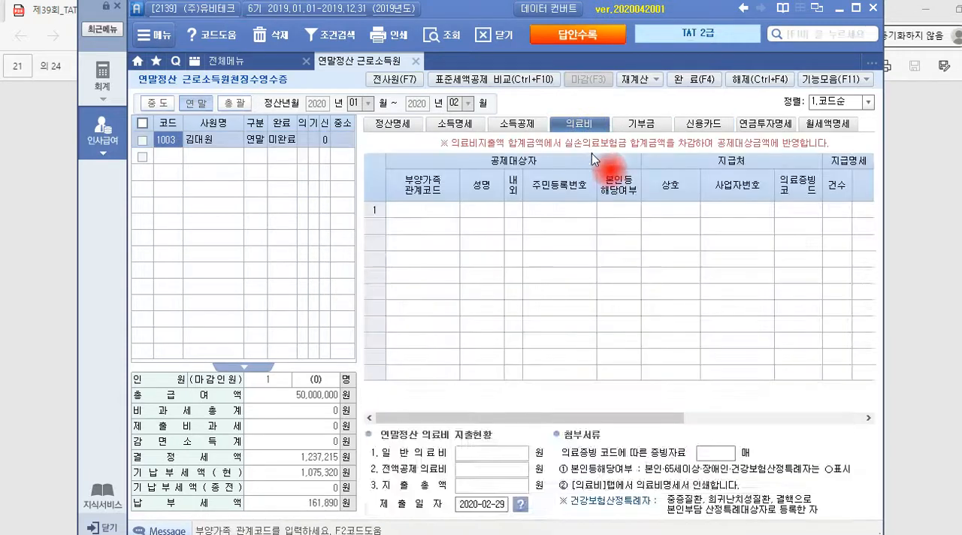
click(441, 211)
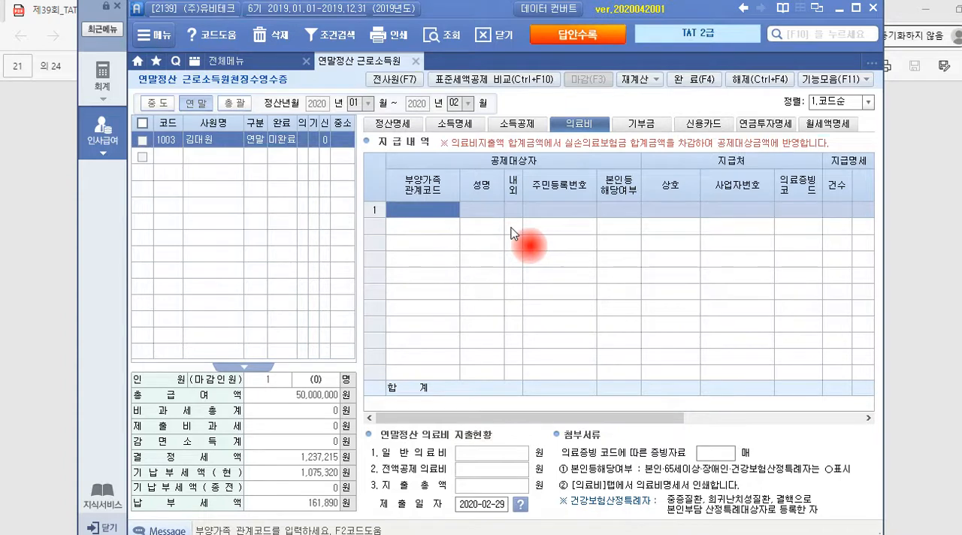
key(F2)
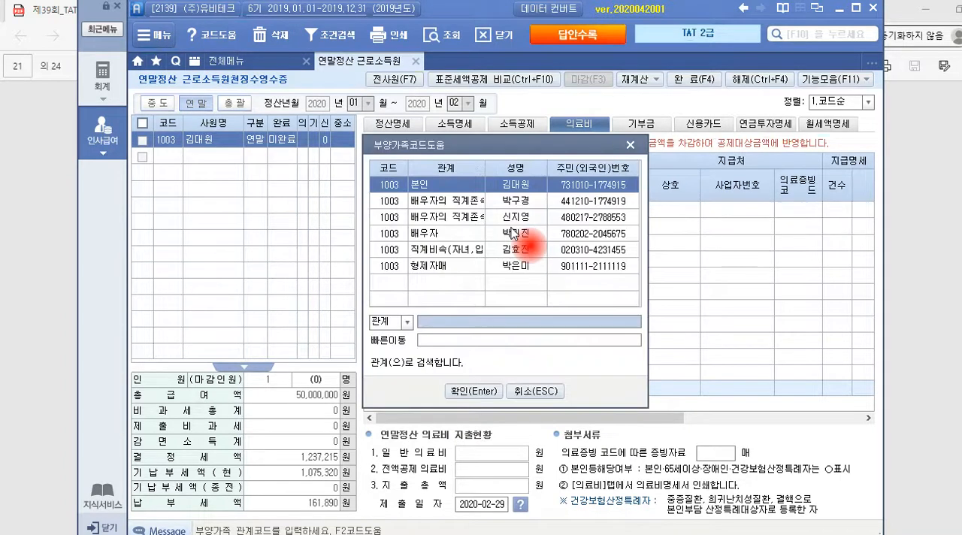
click(460, 201)
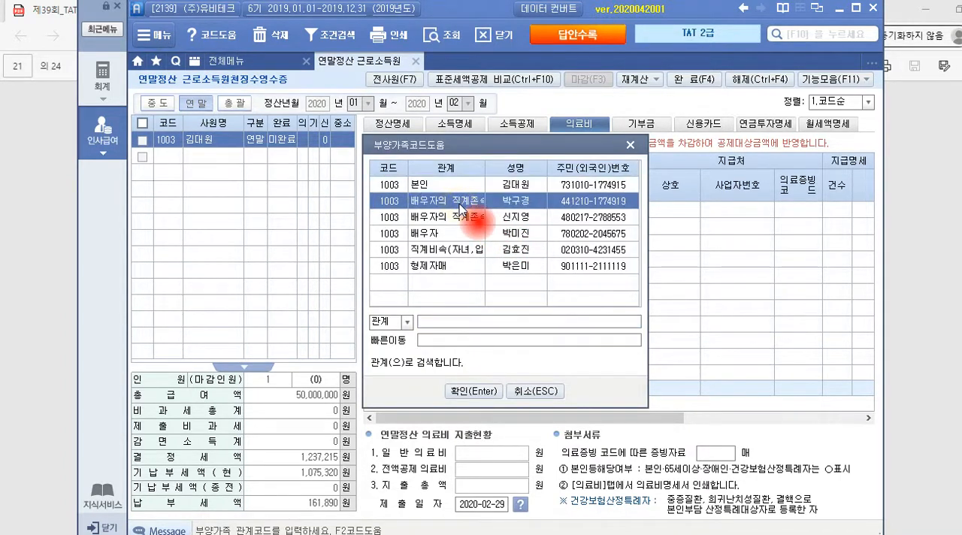
click(474, 391)
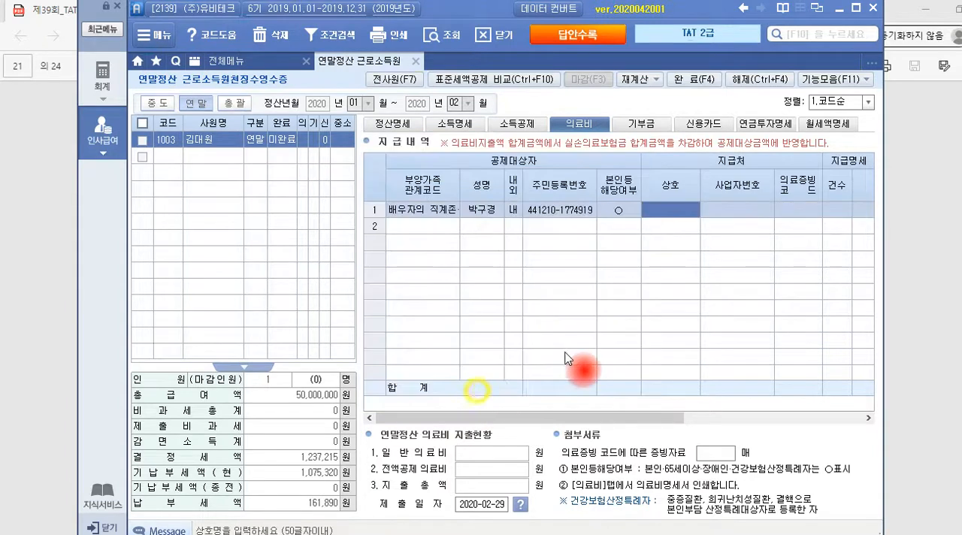
key(Return)
key(Return)
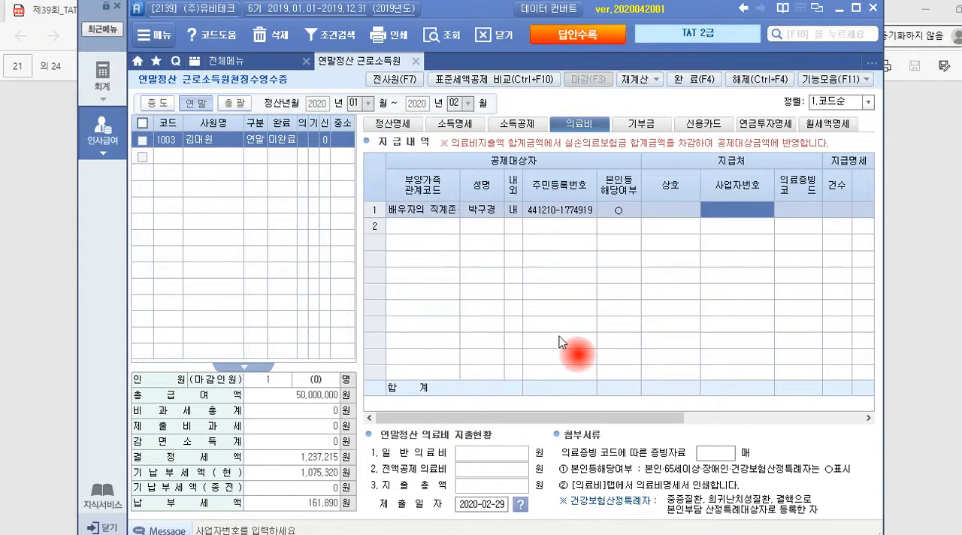
Review the 의료비 documents and neighbouring deduction documents in the exam PDF for the provider and expense details
key(alt+Tab)
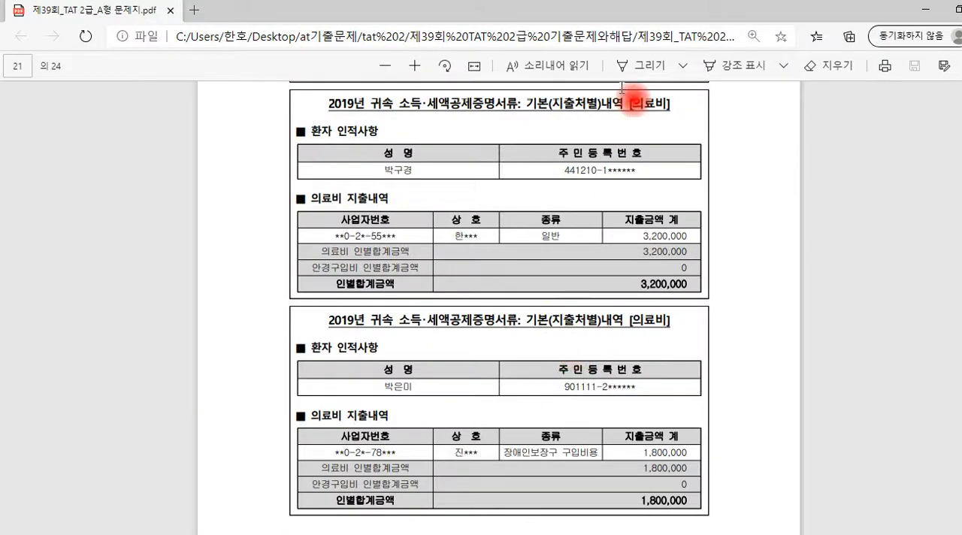
scroll(368, 324, down, 2)
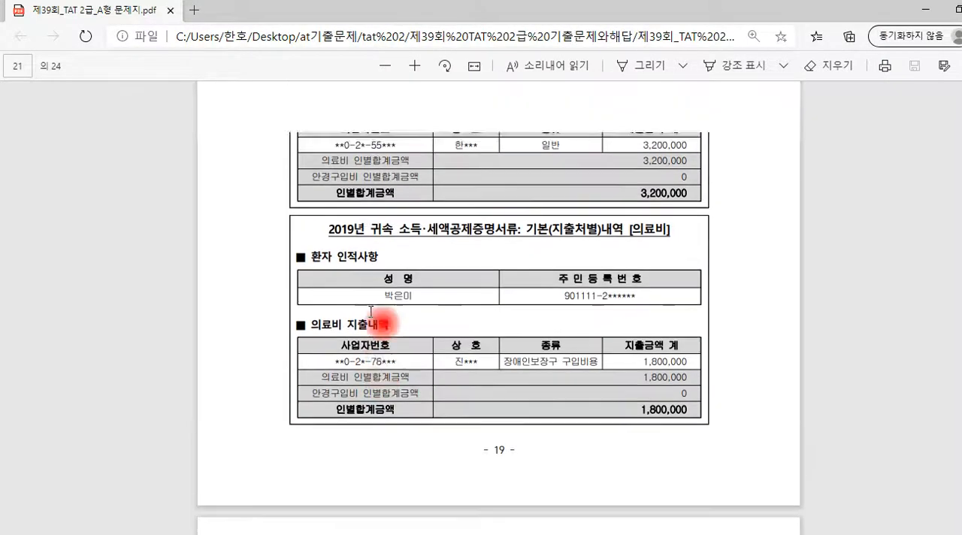
scroll(368, 320, up, 4)
scroll(410, 233, up, 3)
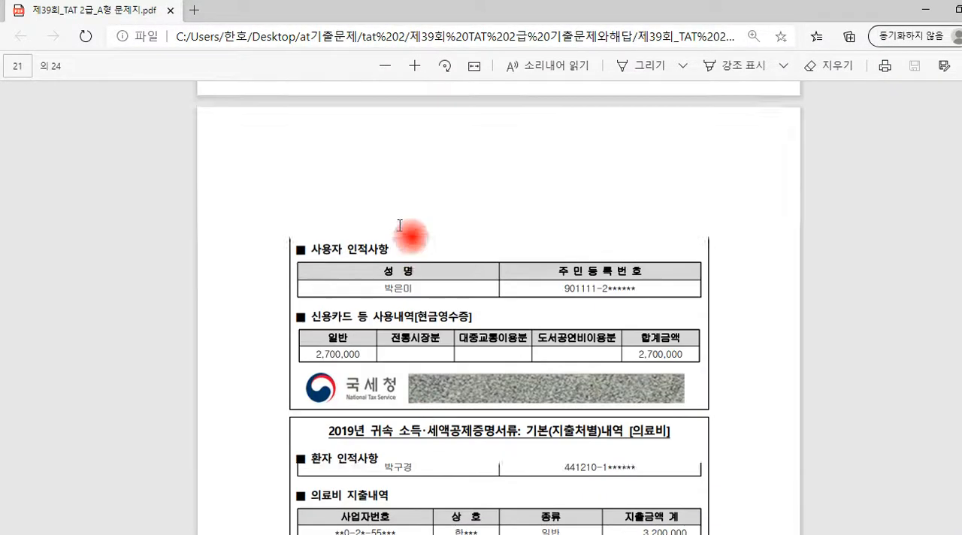
scroll(417, 248, down, 1)
scroll(412, 272, down, 10)
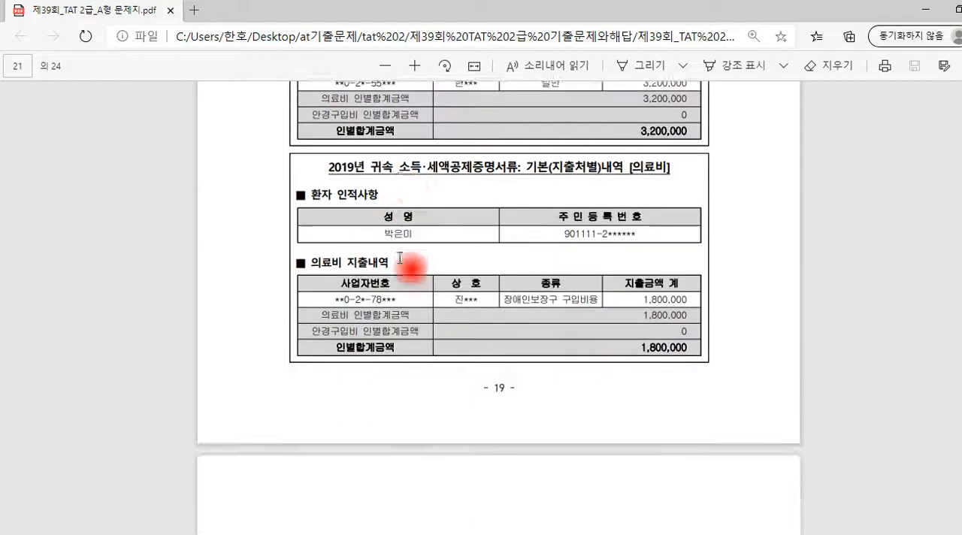
scroll(406, 263, down, 3)
scroll(421, 267, up, 8)
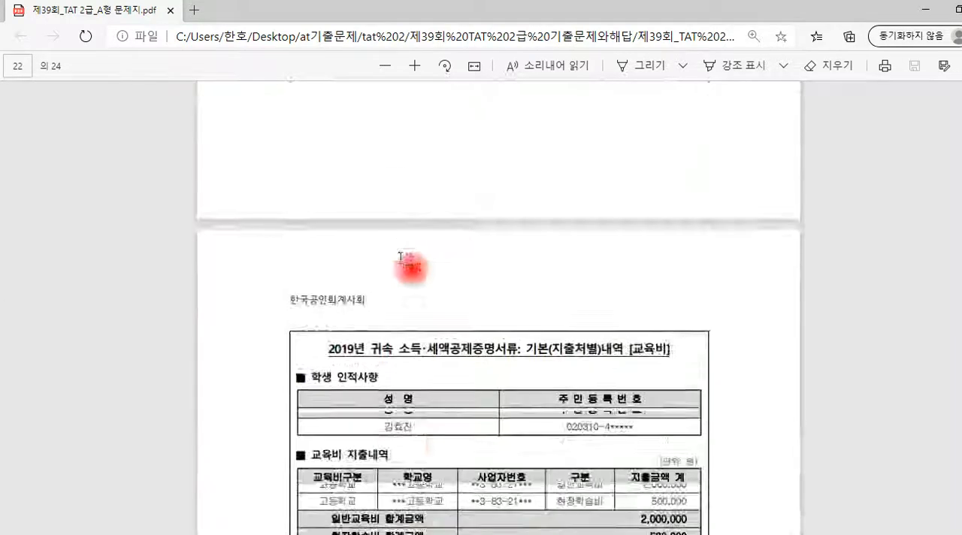
scroll(425, 269, up, 3)
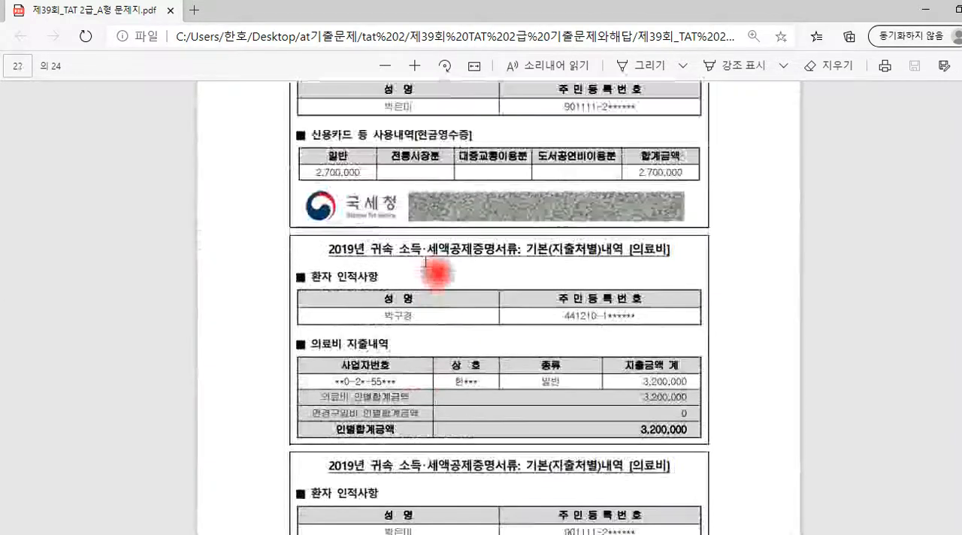
scroll(425, 263, down, 2)
Complete the first 의료비 row with 의료증빙코드 국세청, 건수 1 and 지급액 3,200,000
key(alt+Tab)
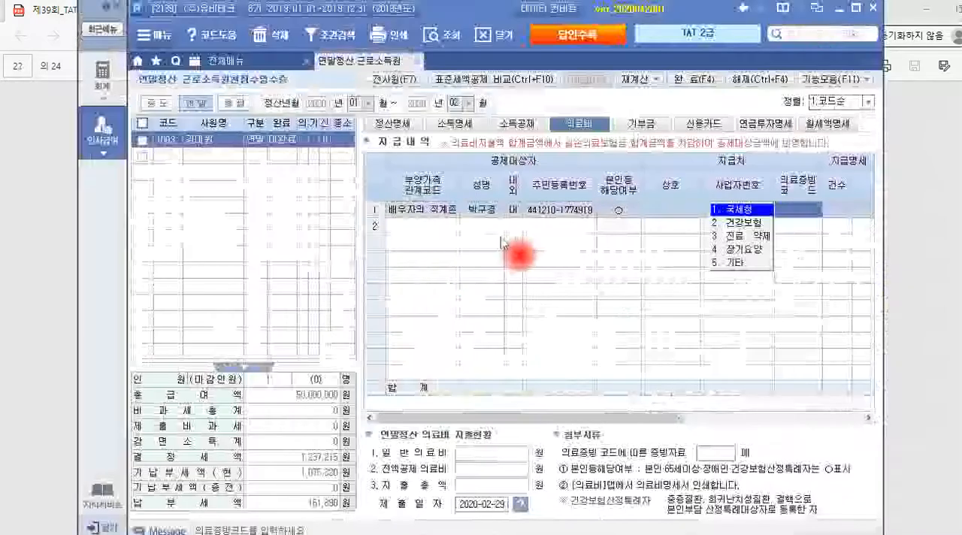
click(737, 212)
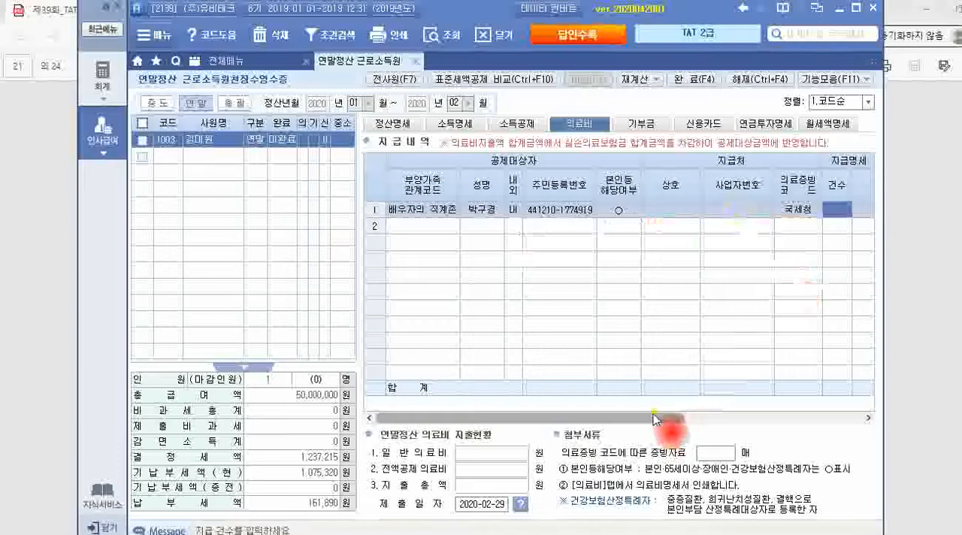
drag(668, 417, 733, 420)
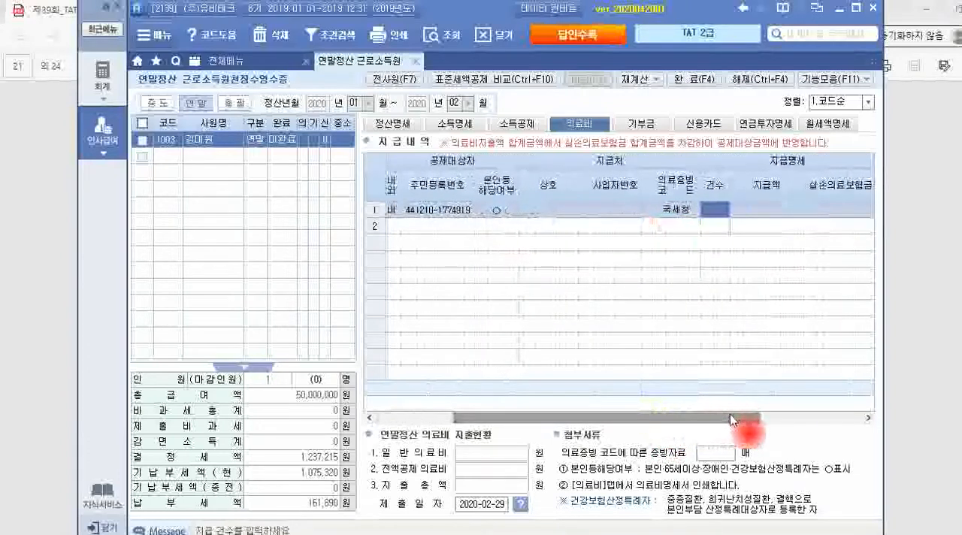
text(1)
key(Return)
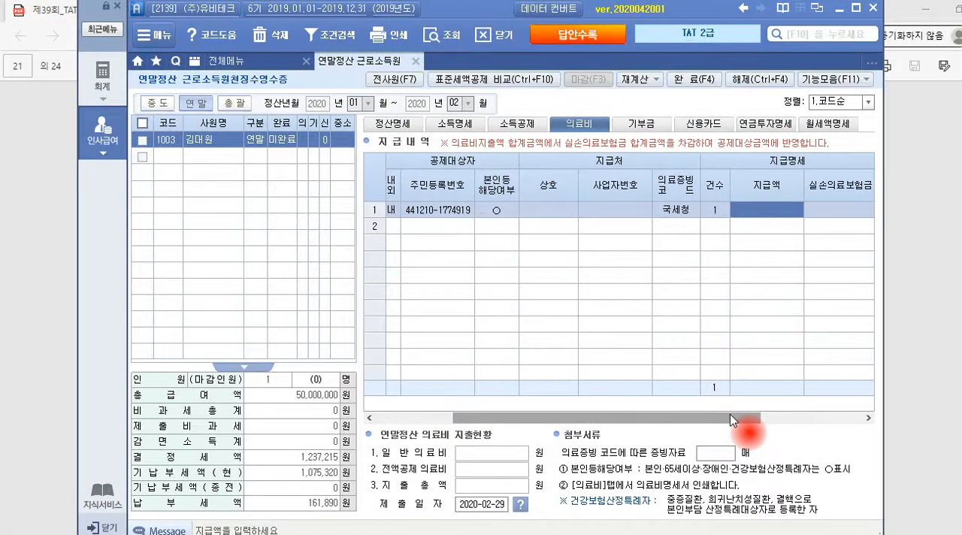
text(3200000)
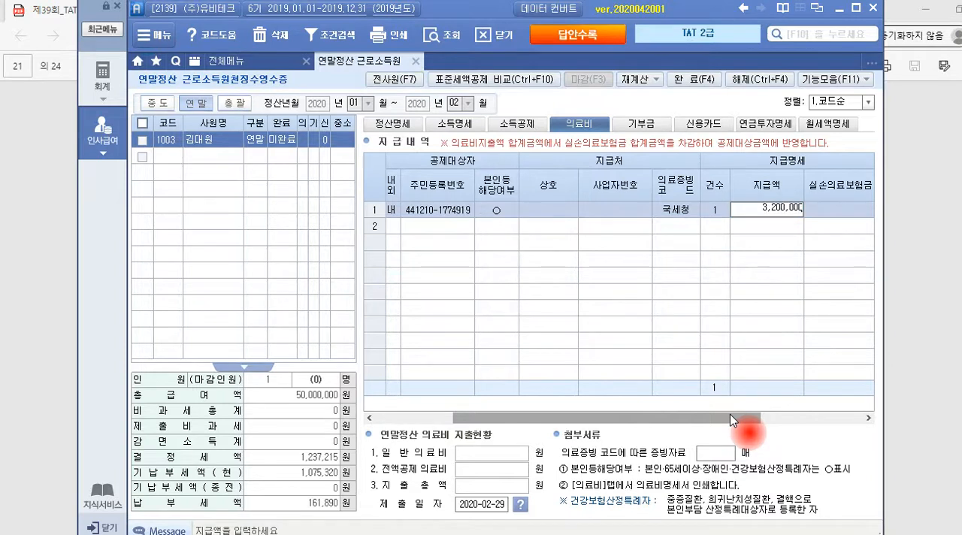
key(Return)
Leave 실손의료보험금 blank and set 난임시술비, 중증질환 and 산후조리원 to X in the first 의료비 row, checking against the exam PDF
key(alt+Tab)
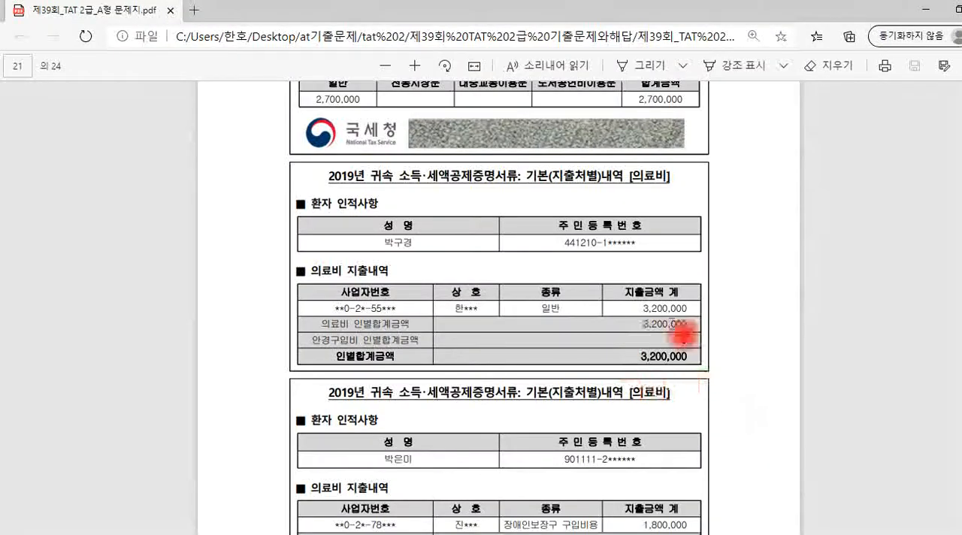
scroll(680, 387, down, 1)
key(alt+Tab)
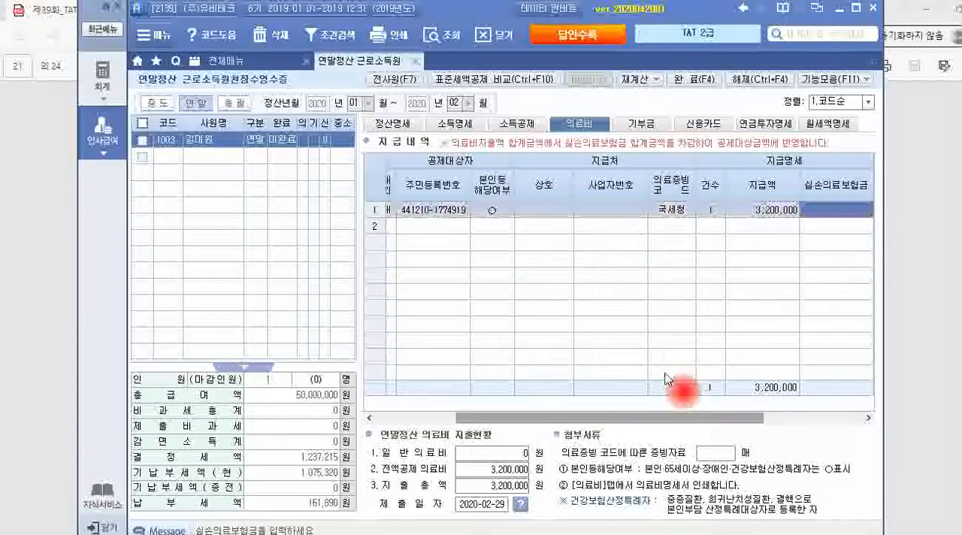
key(Return)
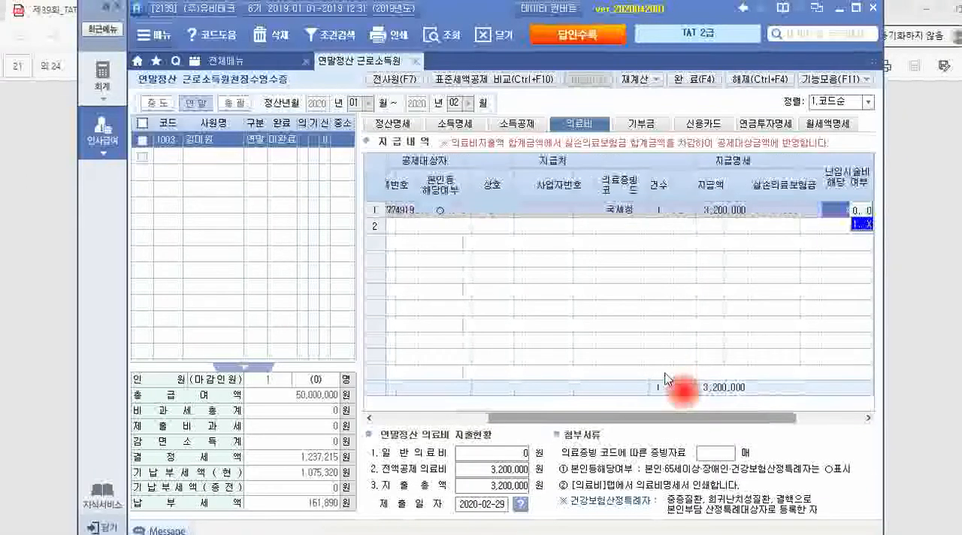
key(Return)
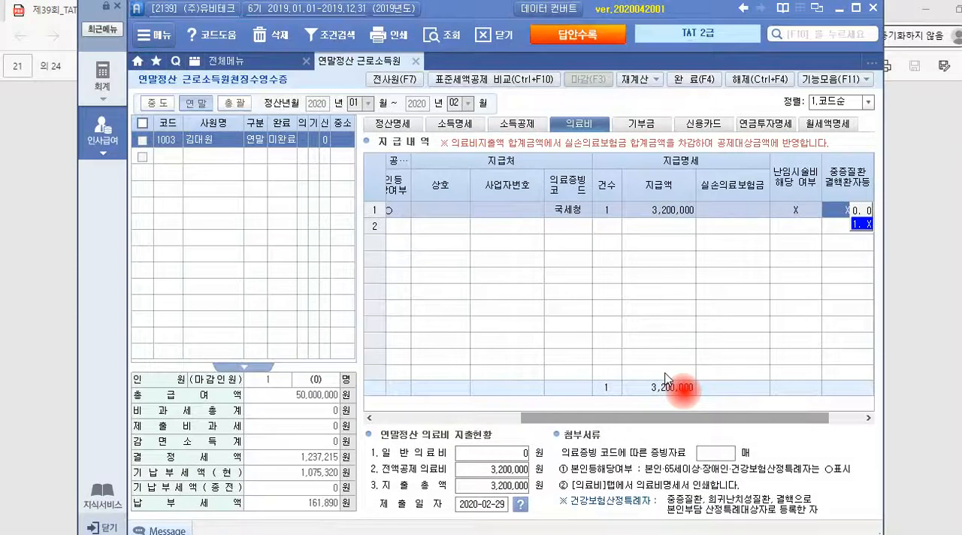
key(Return)
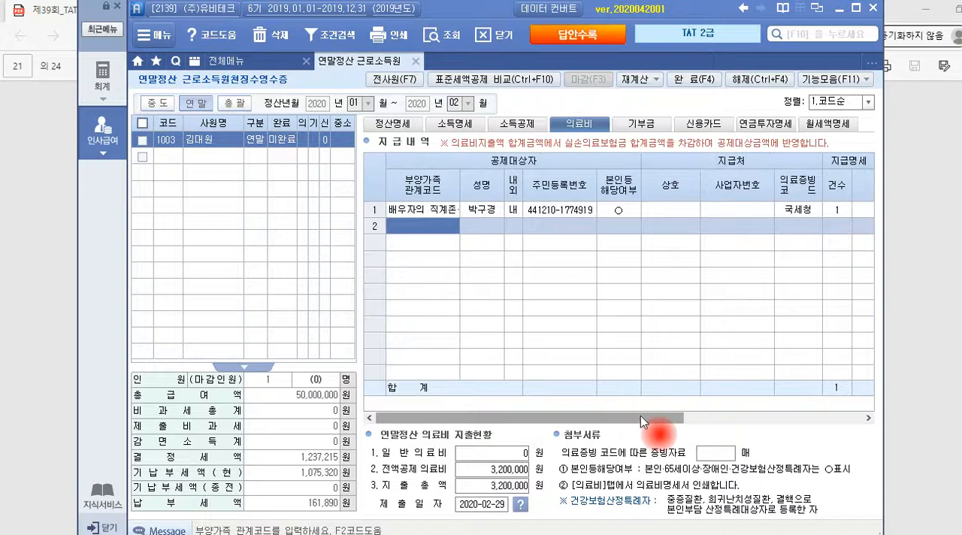
drag(640, 418, 834, 411)
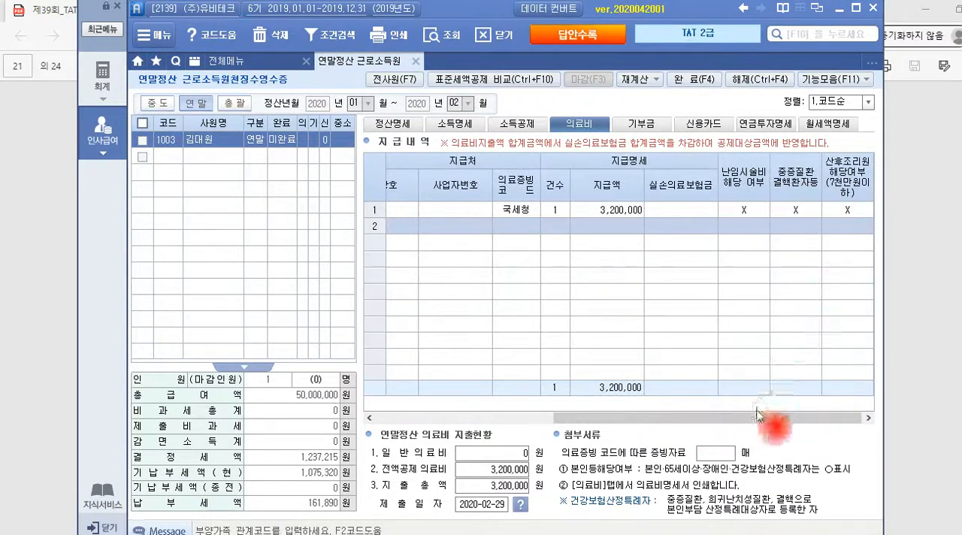
drag(752, 418, 560, 425)
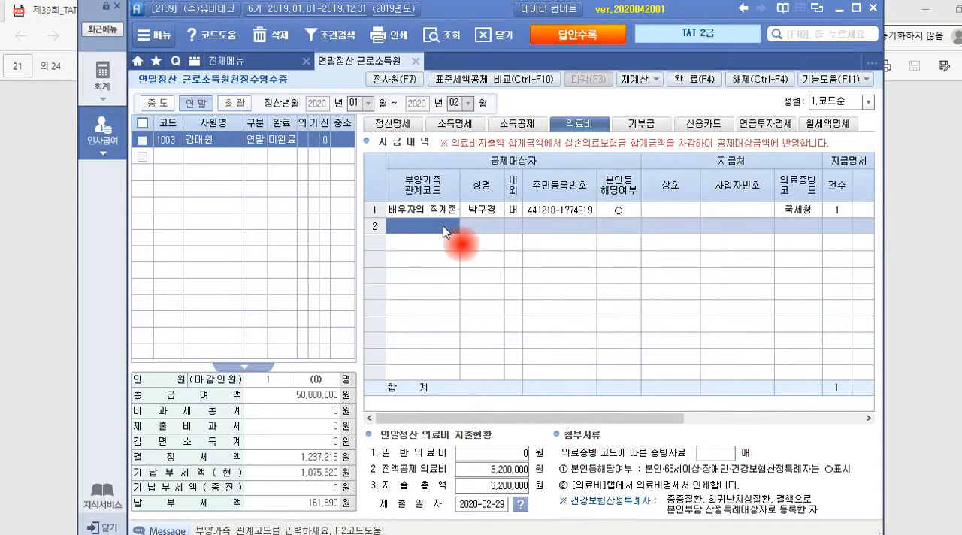
Add the 형제자매 dependant as the second row of the 의료비 payment details
double_click(443, 231)
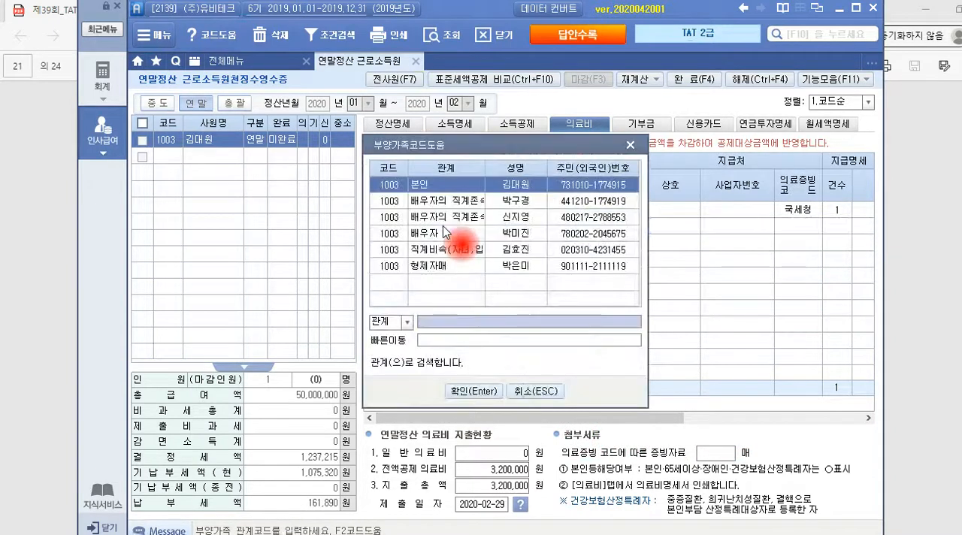
click(447, 267)
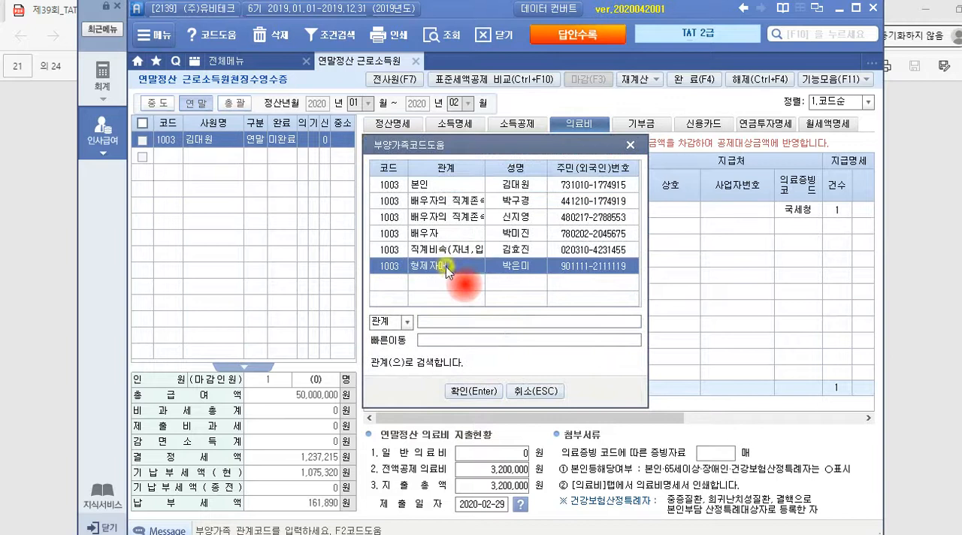
click(474, 391)
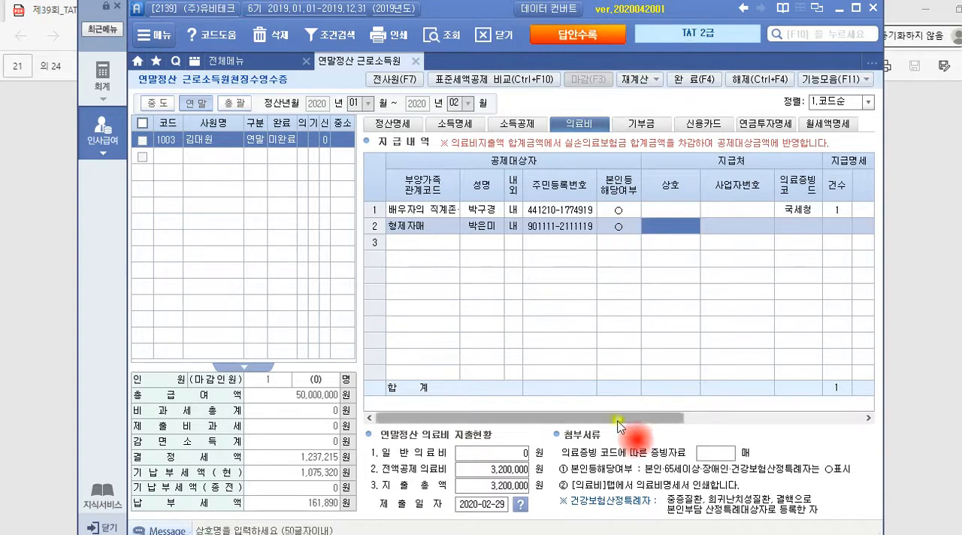
drag(619, 419, 671, 425)
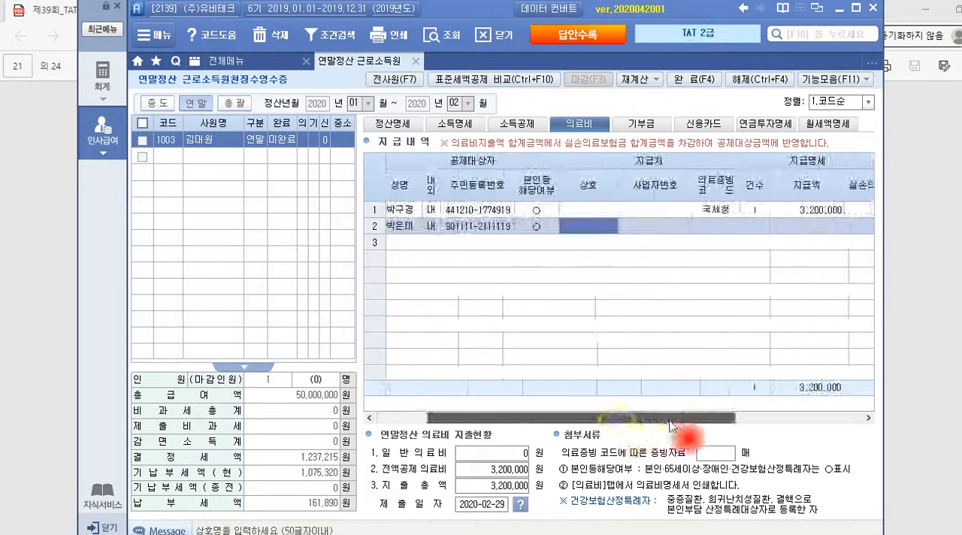
Complete the second 의료비 row with 의료증빙코드 국세청, 건수 1 and 지급액 1,800,000, leaving 실손의료보험금 blank
click(703, 228)
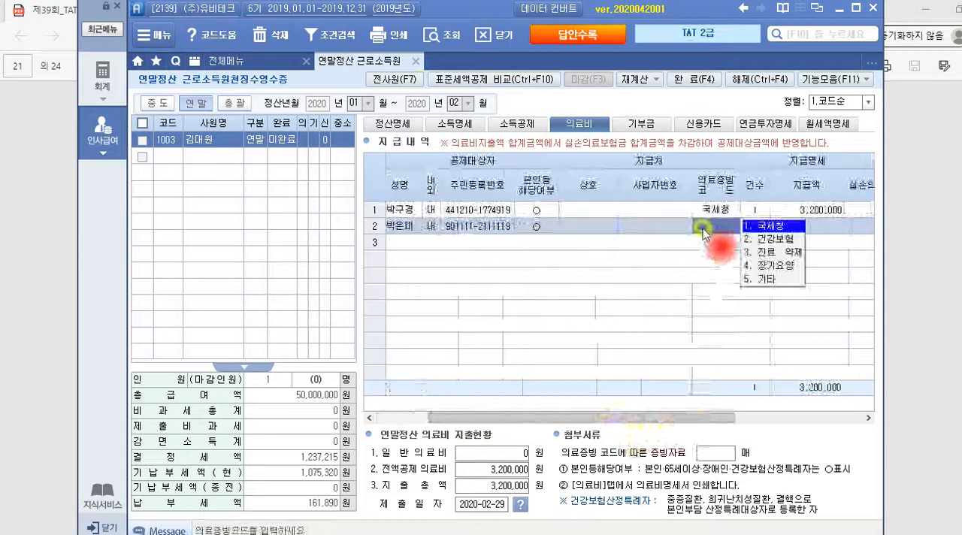
click(774, 227)
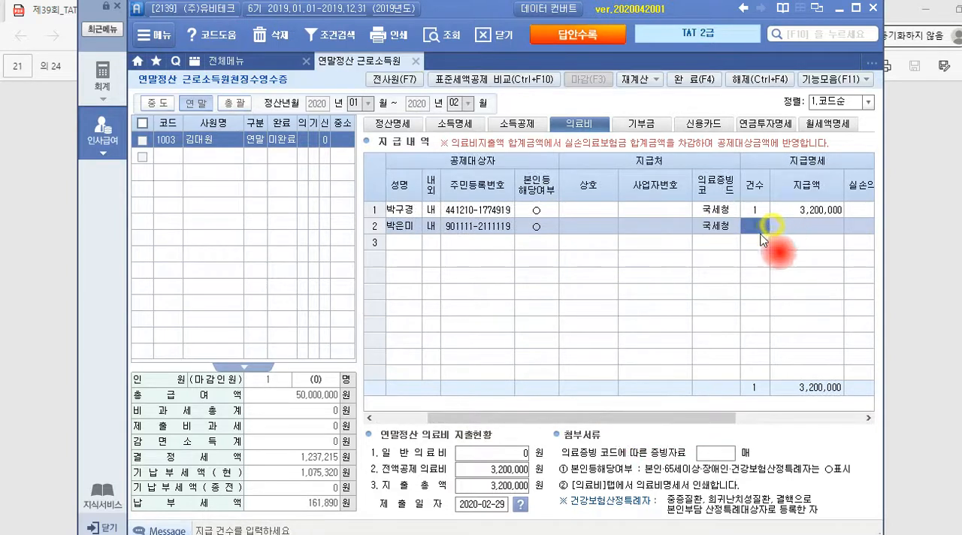
key(alt+Tab)
scroll(676, 301, up, 3)
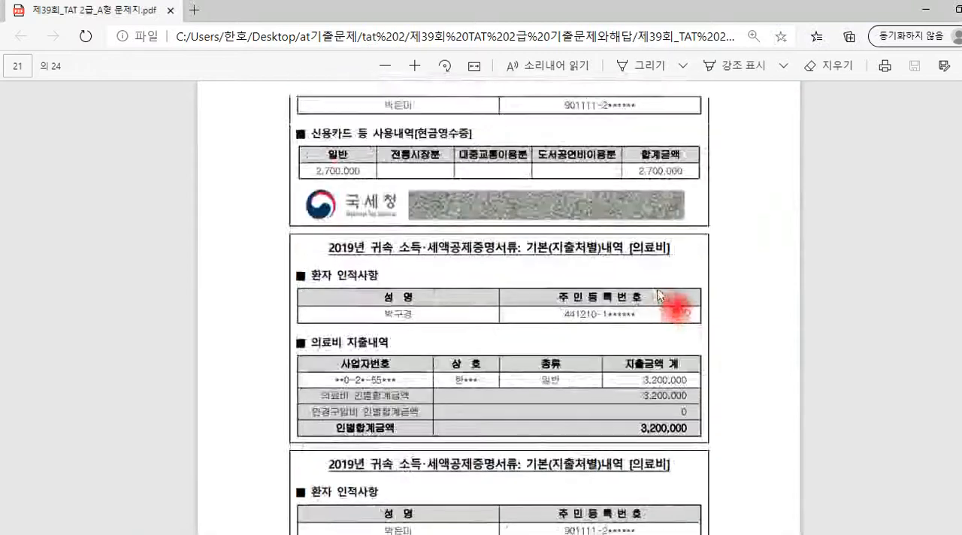
scroll(653, 324, down, 3)
key(alt+Tab)
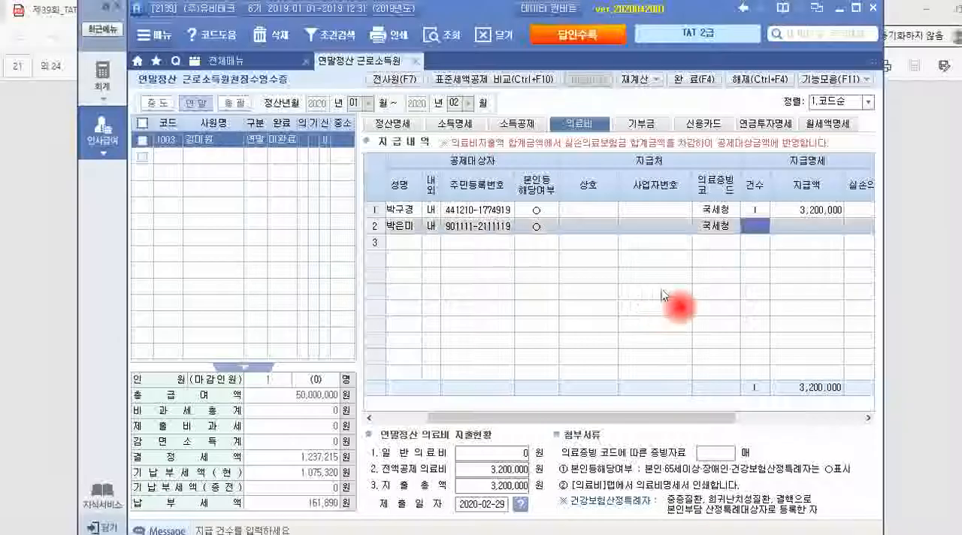
key(Return)
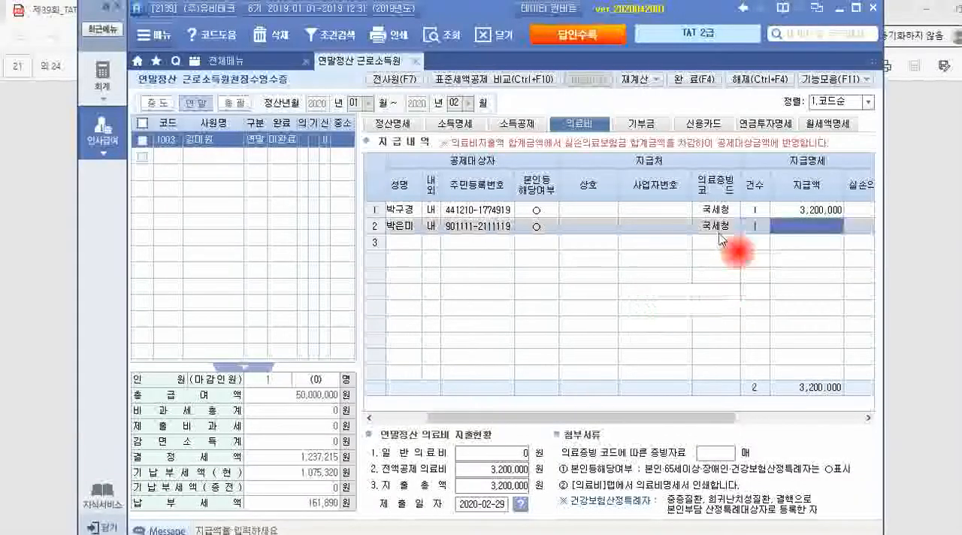
text(1,80)
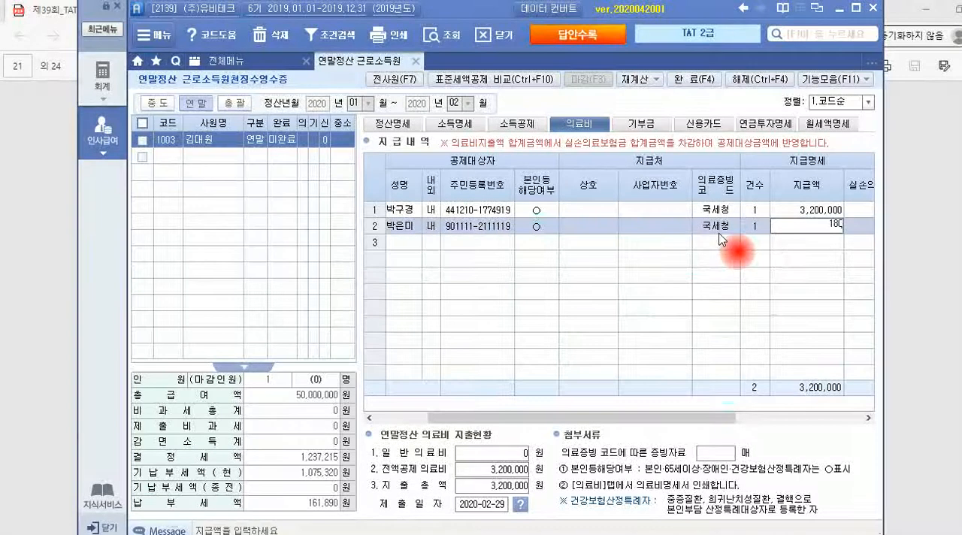
text(0,000)
key(Return)
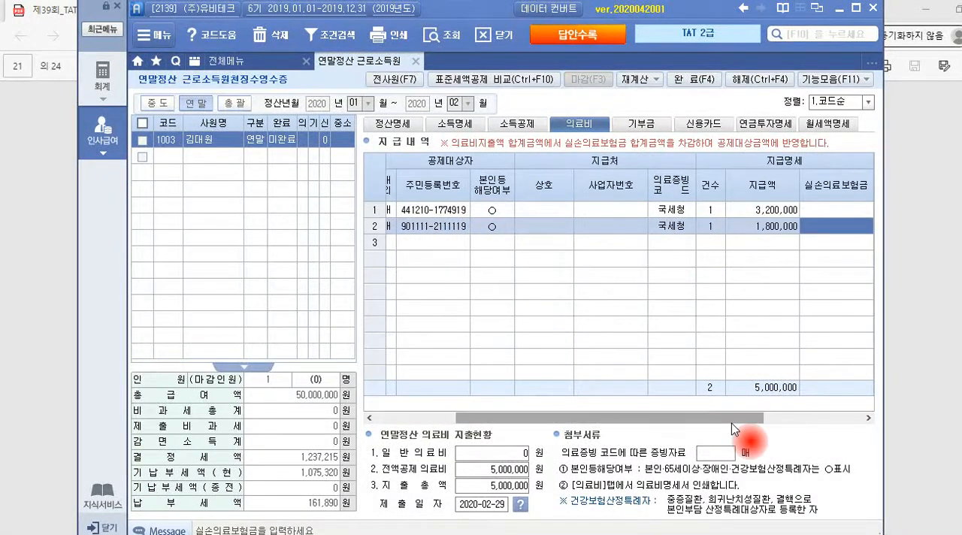
drag(734, 426, 875, 421)
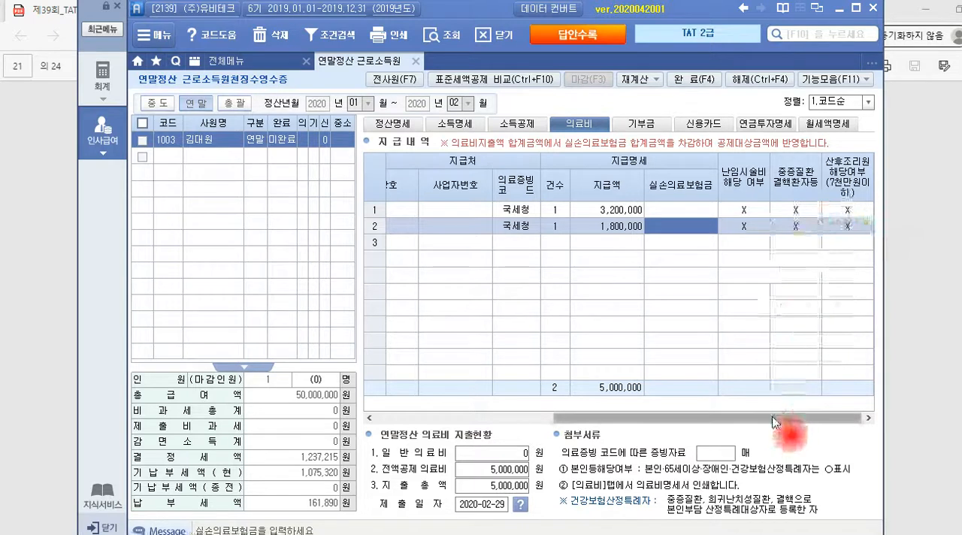
drag(779, 423, 719, 430)
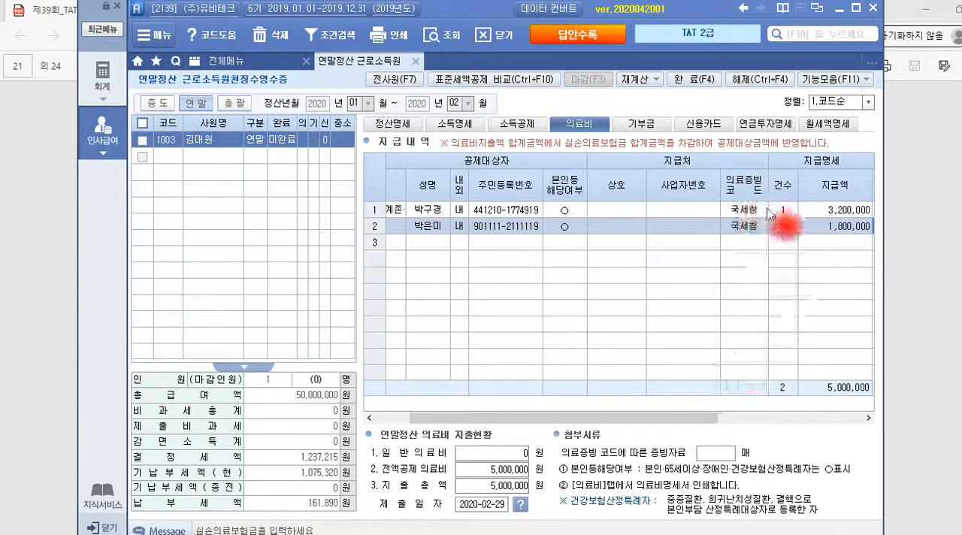
Check the 의료비 entry instructions in question 3 of the exam PDF and compare them with the two 의료비 documents
key(alt+Tab)
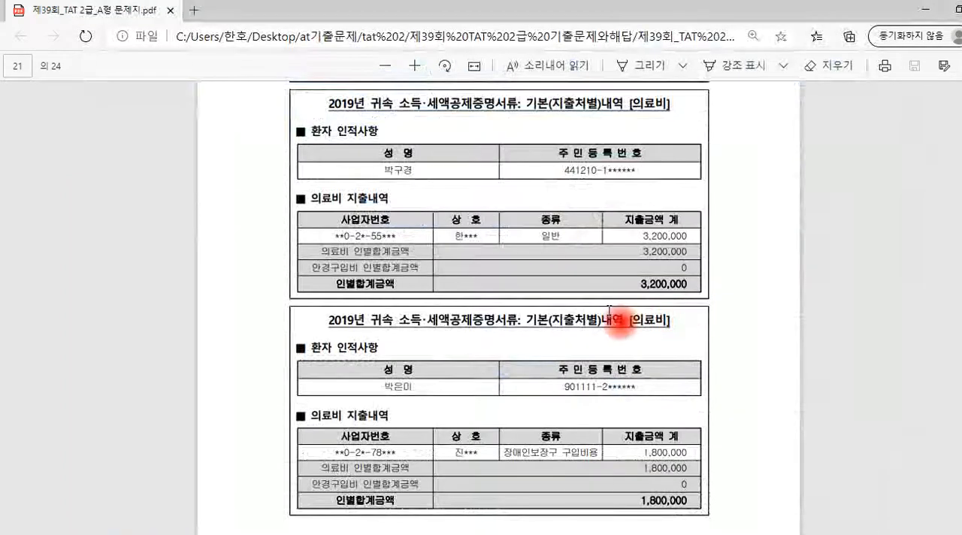
scroll(609, 319, up, 2)
scroll(608, 319, up, 10)
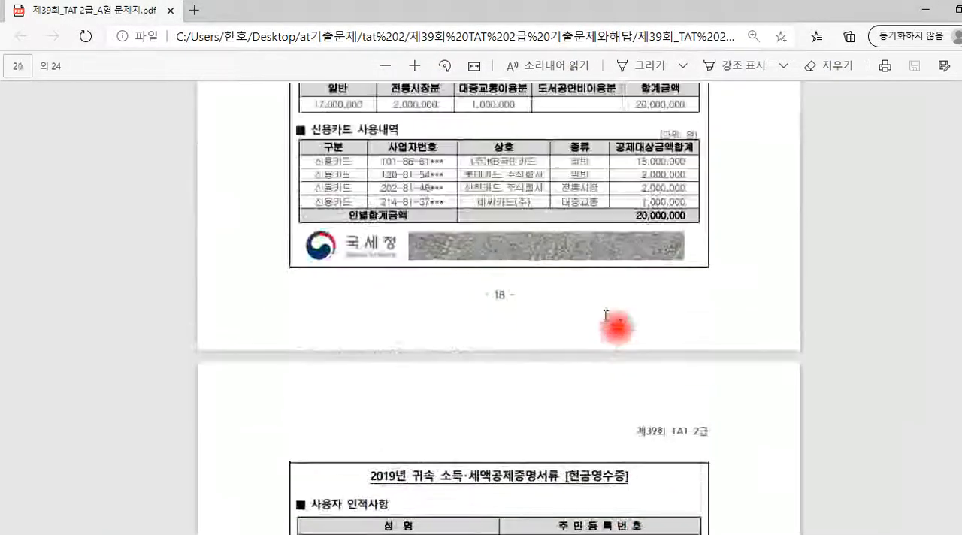
scroll(606, 314, up, 2)
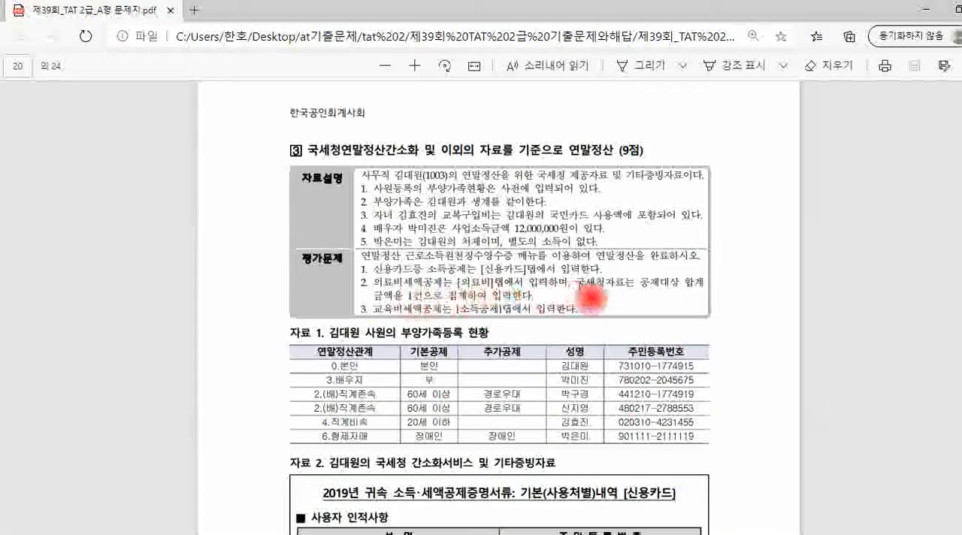
drag(577, 284, 679, 286)
drag(410, 296, 487, 302)
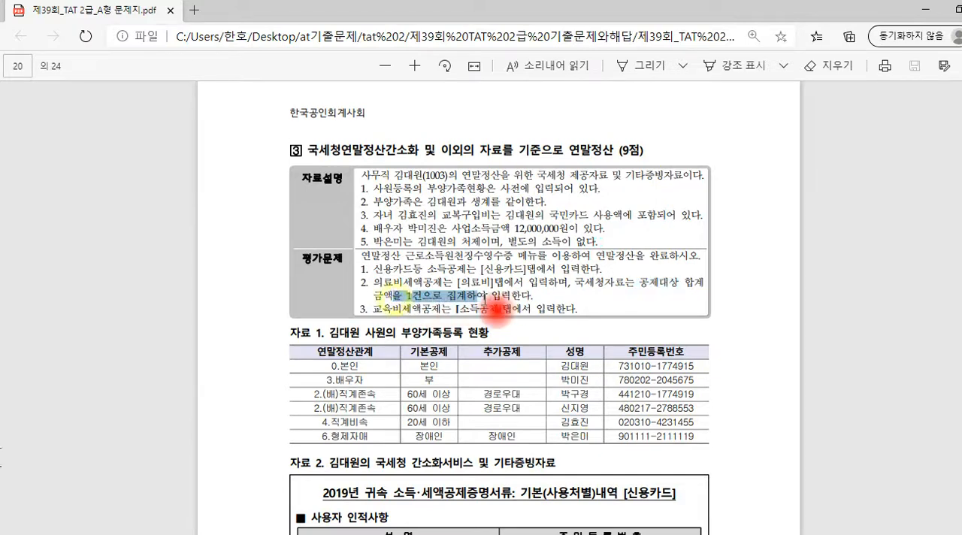
click(549, 296)
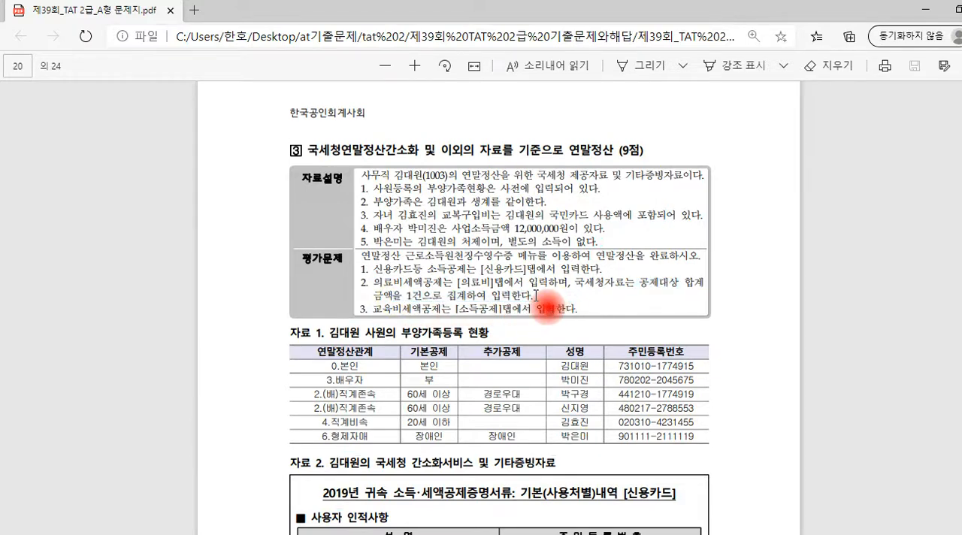
key(alt+Tab)
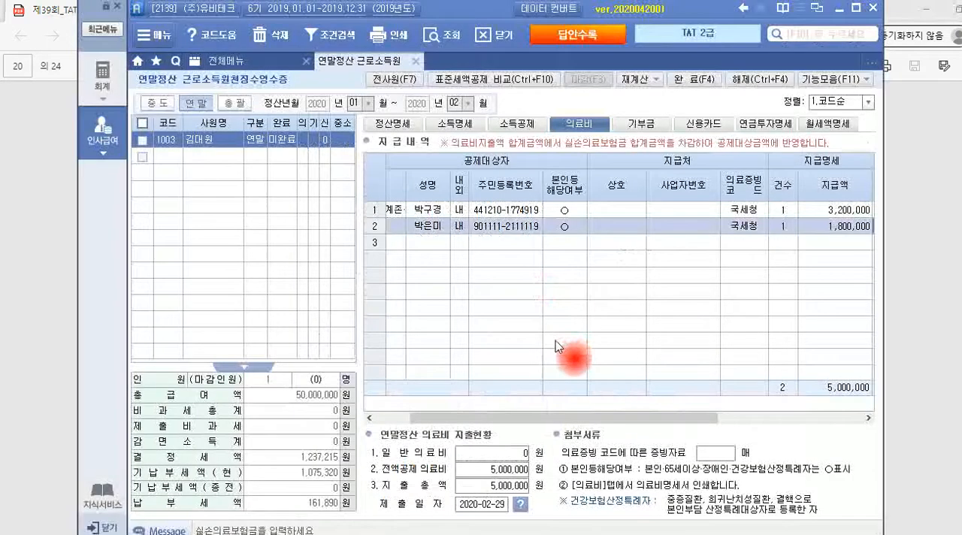
key(alt+Tab)
scroll(564, 350, down, 8)
scroll(553, 341, down, 20)
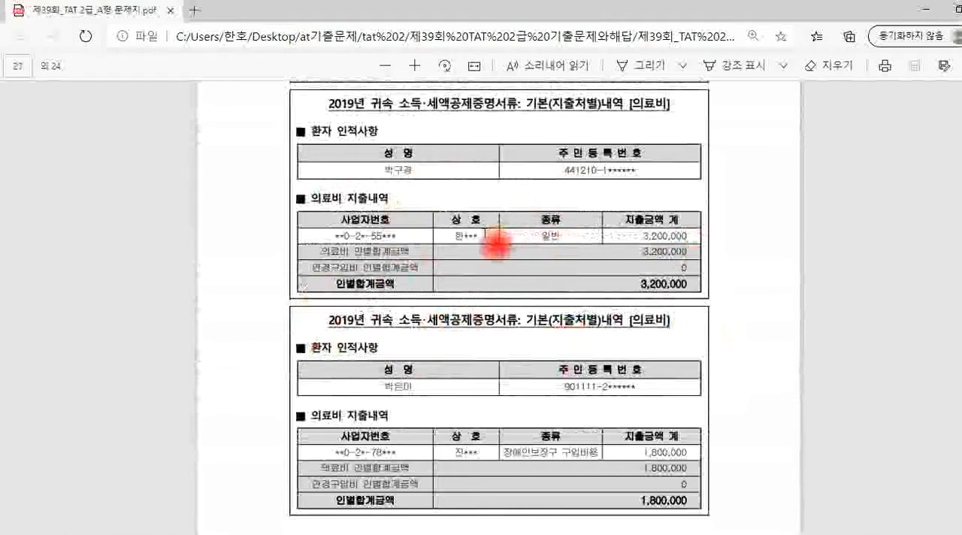
key(alt+Tab)
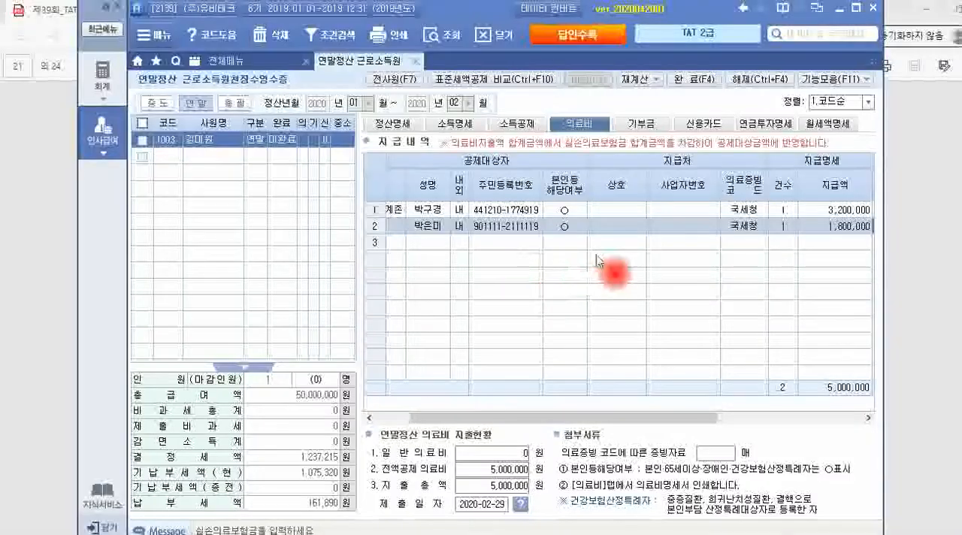
Try 의료증빙코드 기타 in both 의료비 rows and set both back to 국세청
click(738, 216)
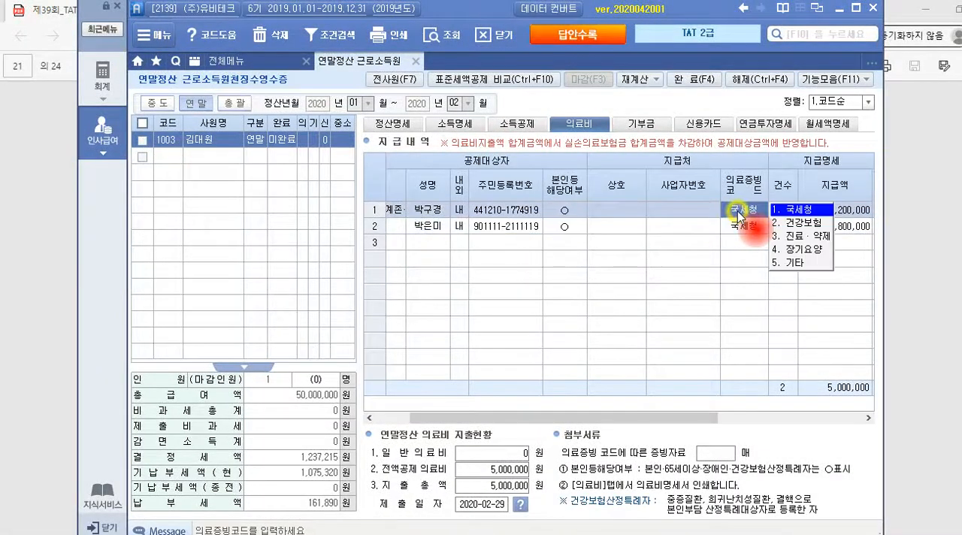
click(781, 259)
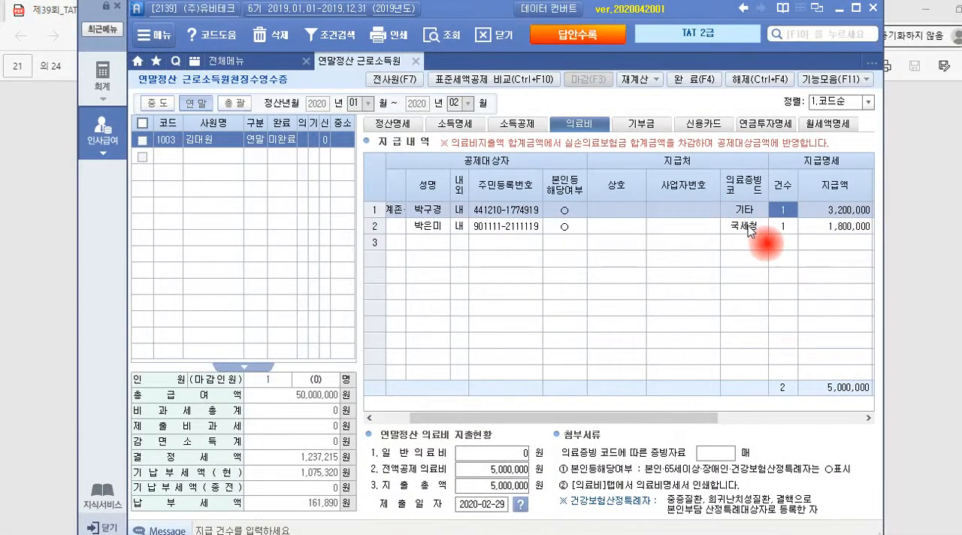
click(763, 226)
click(812, 277)
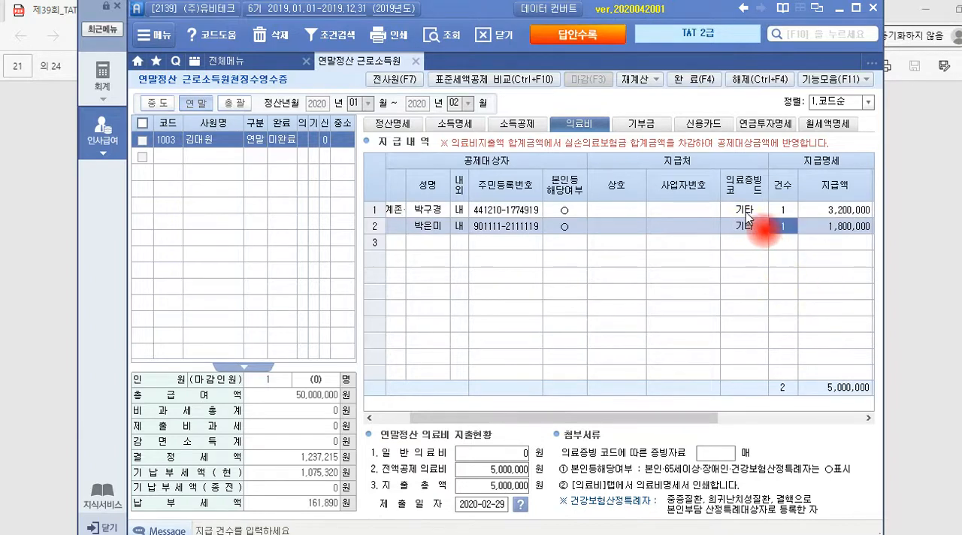
click(744, 210)
click(786, 213)
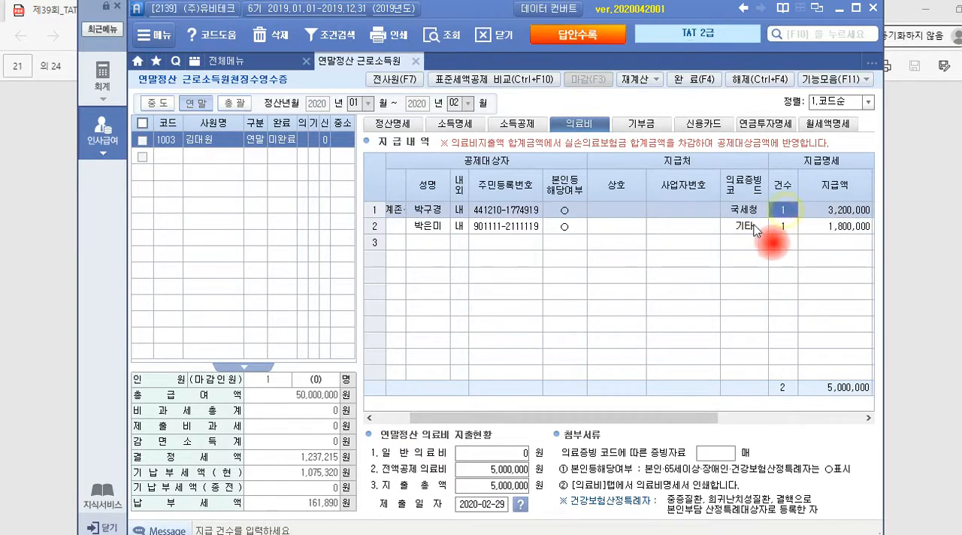
click(744, 226)
click(786, 275)
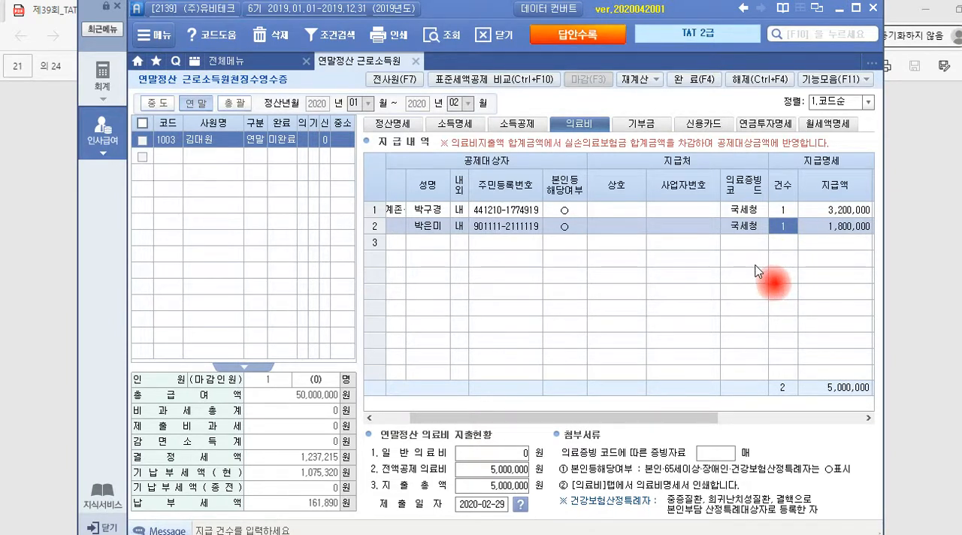
Review the 교육비 and 교복구입비 documents in the exam PDF for the student and expense details
key(alt+Tab)
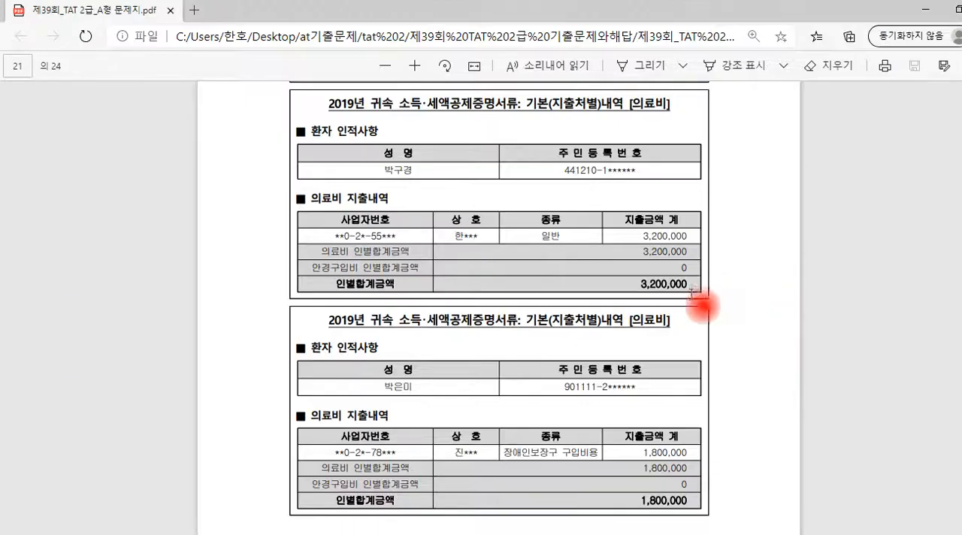
scroll(699, 308, down, 5)
scroll(689, 298, down, 15)
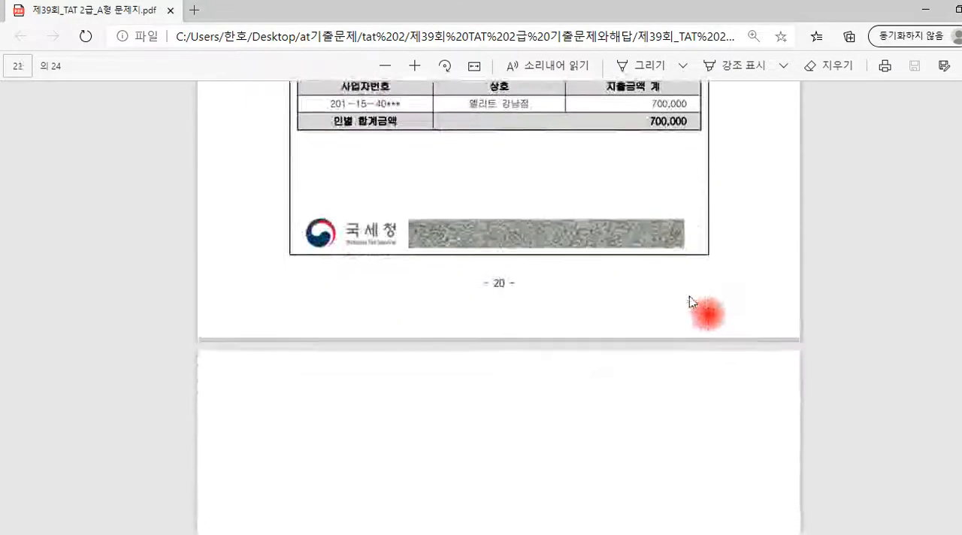
scroll(687, 296, up, 10)
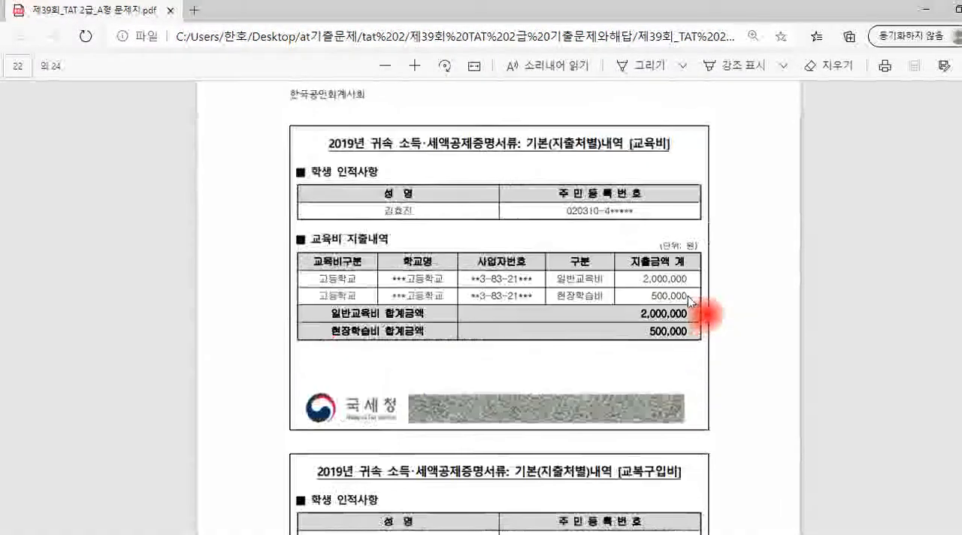
scroll(688, 301, down, 2)
drag(621, 399, 678, 402)
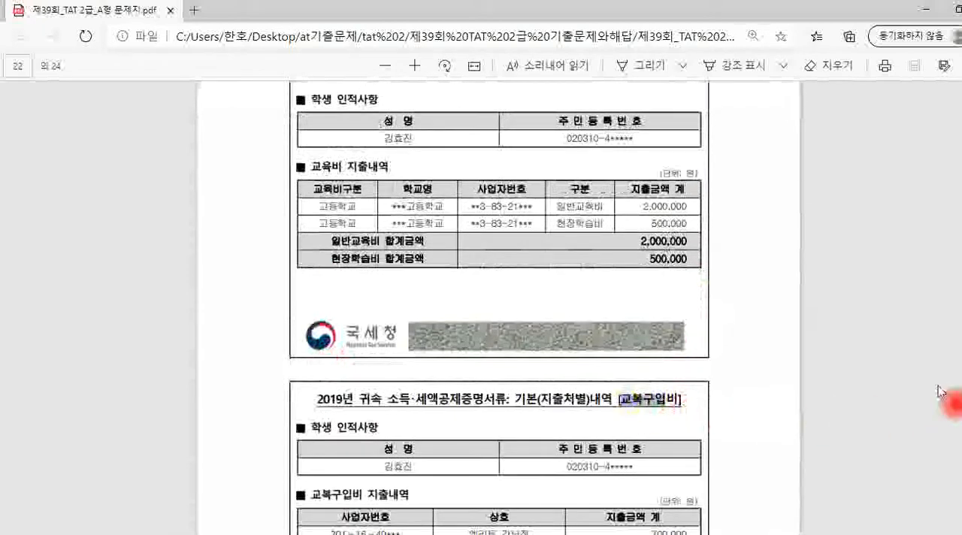
click(825, 408)
scroll(870, 373, up, 1)
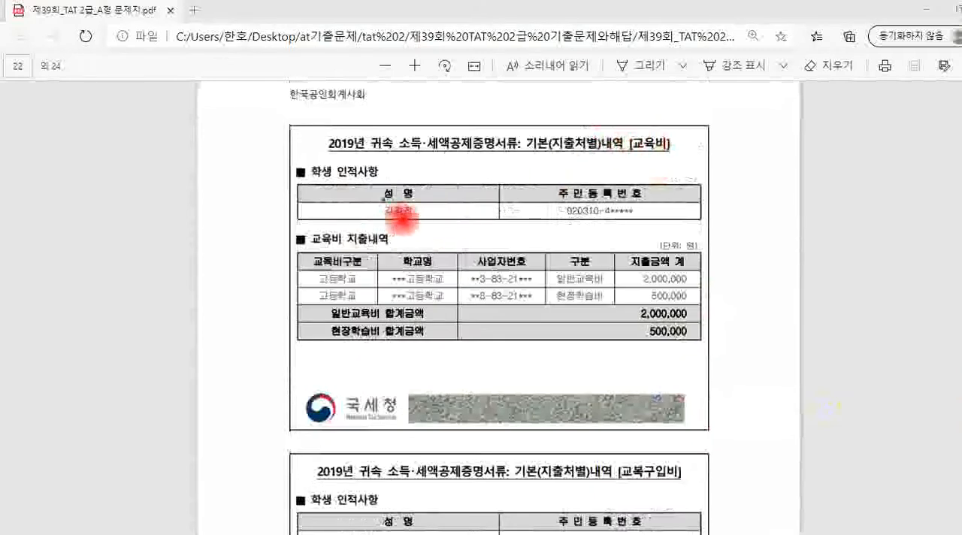
Circle the student's name, underline the 일반교육비 and 현장학습비 amounts, write 300,000 beside 현장학습비, and clear the marks
mouse_move(402, 228)
mouse_down()
mouse_move(375, 197)
mouse_move(421, 190)
mouse_move(413, 205)
mouse_up()
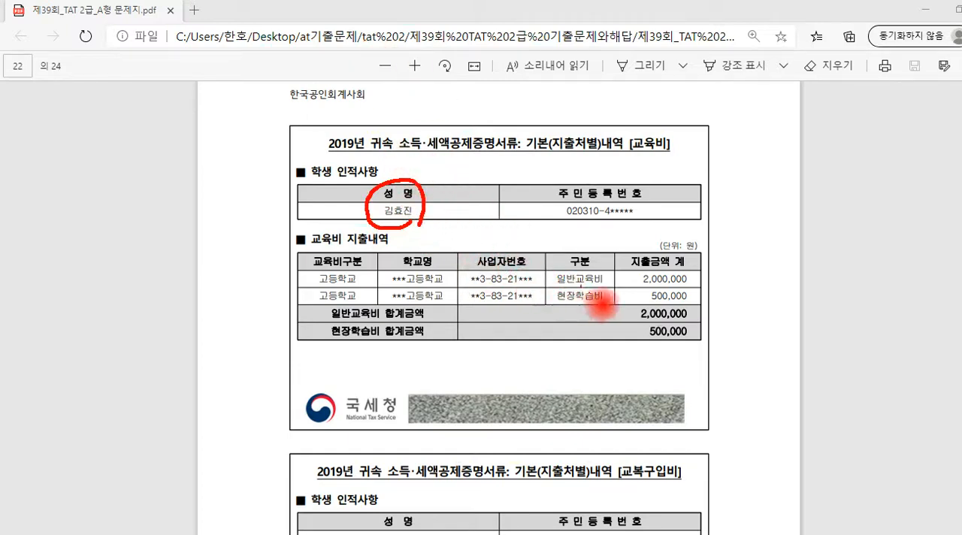
mouse_move(643, 285)
mouse_down()
mouse_move(686, 284)
mouse_move(688, 303)
mouse_up()
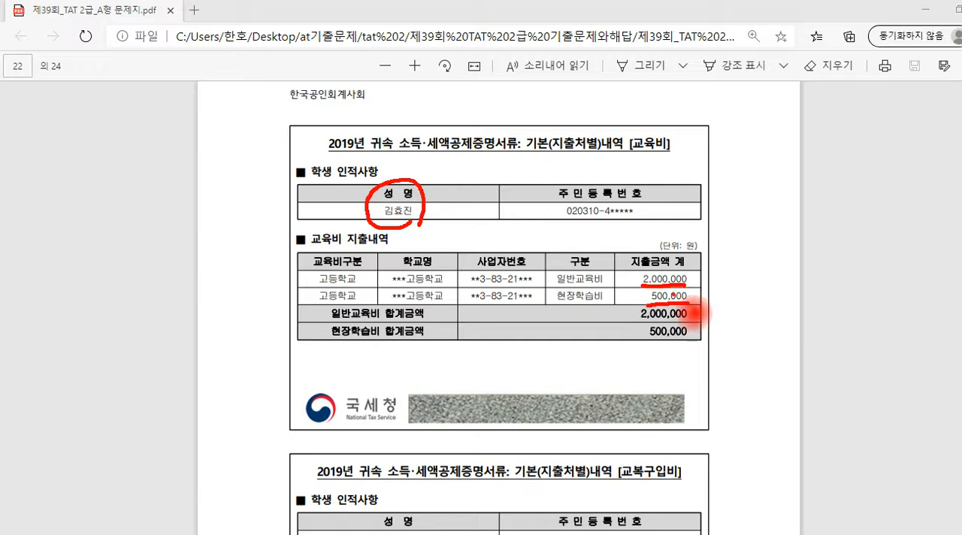
drag(685, 296, 726, 302)
drag(746, 290, 752, 291)
mouse_move(758, 287)
mouse_down()
mouse_move(775, 299)
mouse_move(789, 286)
mouse_move(825, 285)
mouse_up()
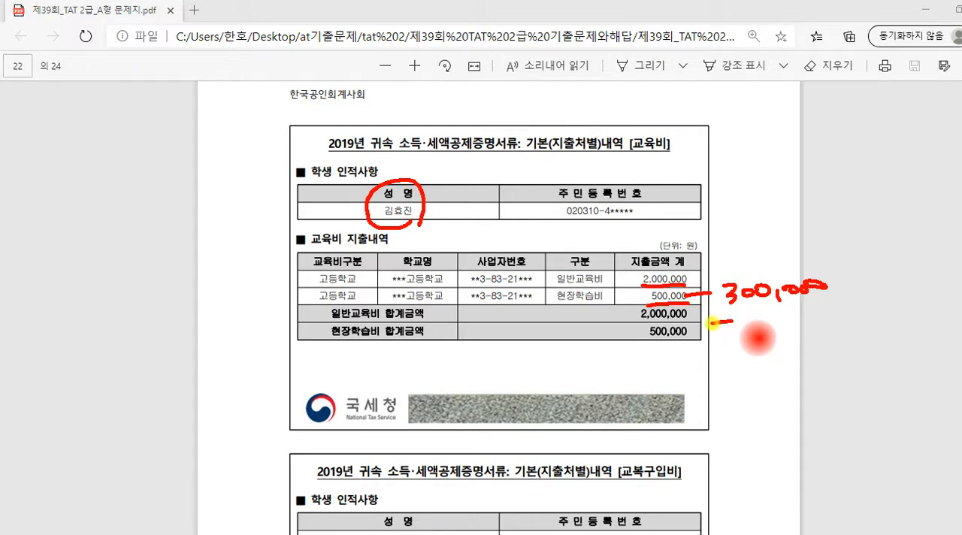
drag(710, 323, 829, 307)
drag(832, 318, 836, 305)
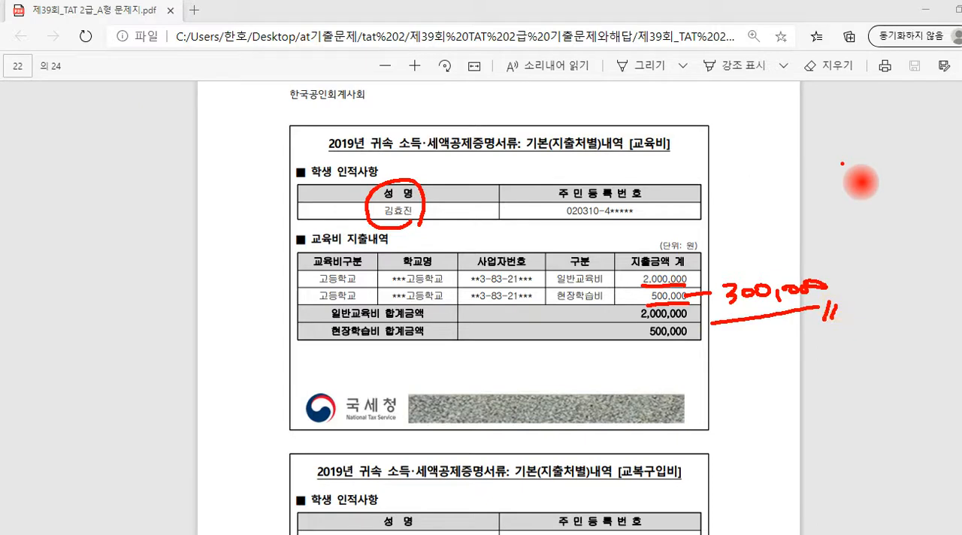
key(Escape)
click(753, 370)
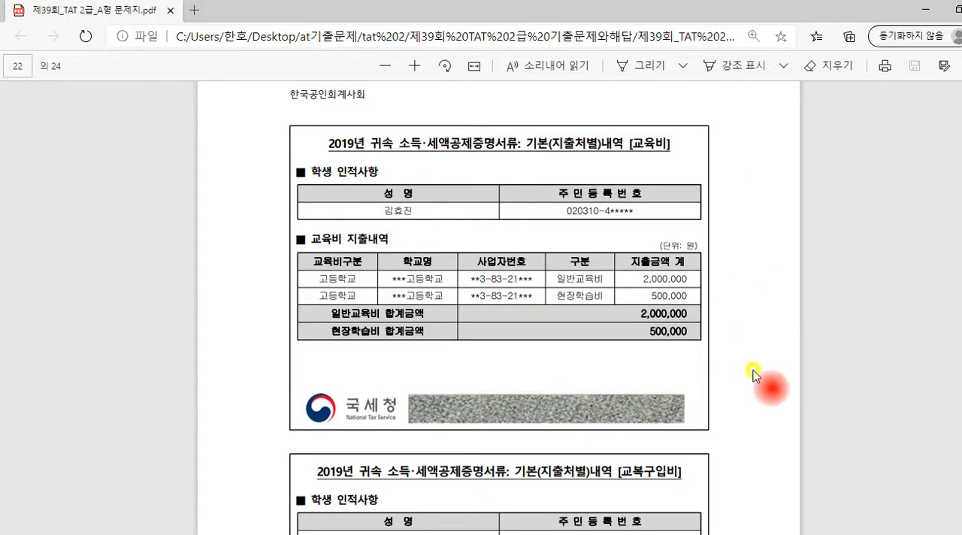
Circle 교복구입비 in its document title, box the 700,000 amount and write 500,000 beside it
scroll(753, 374, down, 4)
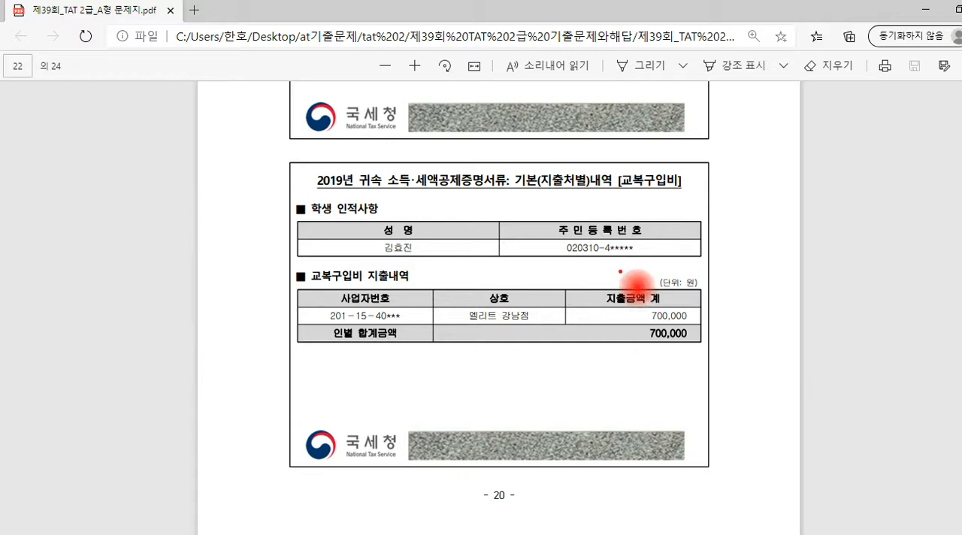
mouse_move(665, 203)
mouse_down()
mouse_move(610, 184)
mouse_move(692, 206)
mouse_up()
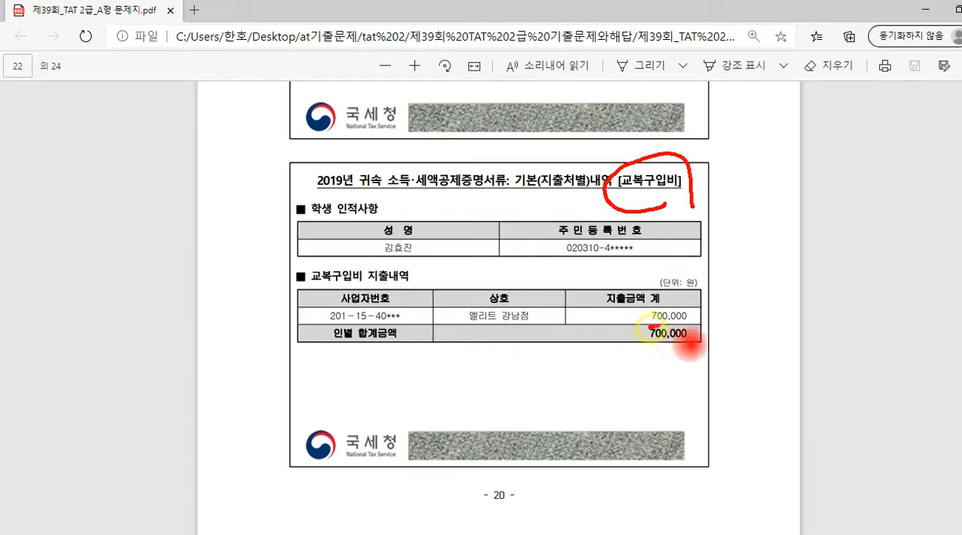
mouse_move(699, 303)
mouse_down()
mouse_move(644, 325)
mouse_move(853, 284)
mouse_up()
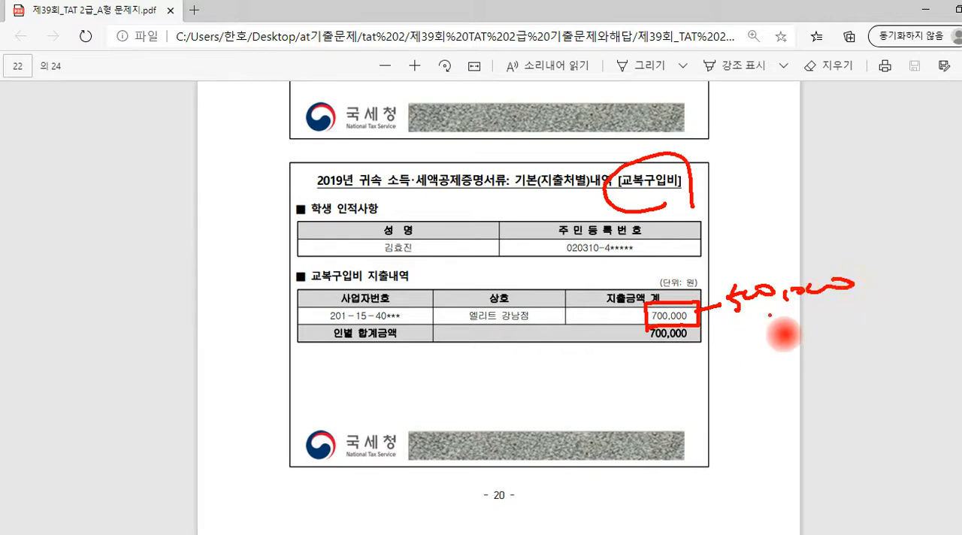
Write 2,000,000 and 300,000 above the 500,000 note, underline the column, and write the total 2,800,000 beneath it in a box
drag(726, 323, 855, 299)
mouse_move(707, 162)
mouse_down()
mouse_move(727, 179)
mouse_move(861, 156)
mouse_up()
mouse_move(747, 210)
mouse_down()
mouse_move(759, 225)
mouse_move(868, 209)
mouse_up()
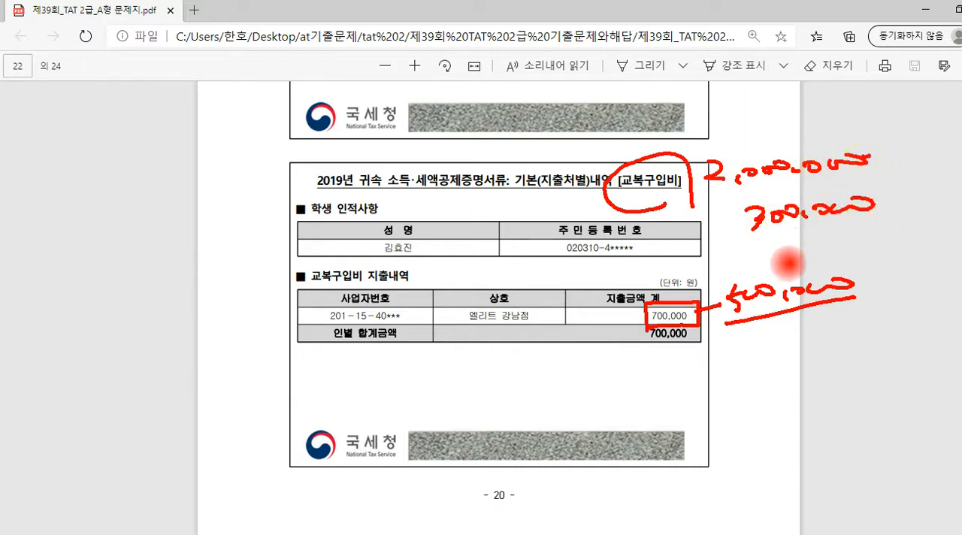
mouse_move(729, 359)
mouse_down()
mouse_move(726, 347)
mouse_move(815, 349)
mouse_move(891, 330)
mouse_up()
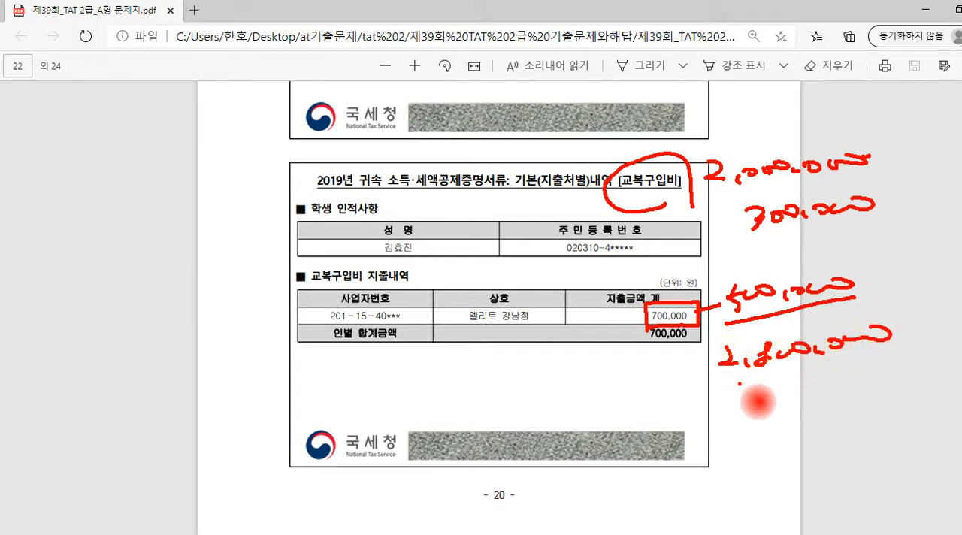
drag(711, 390, 890, 350)
drag(901, 340, 902, 355)
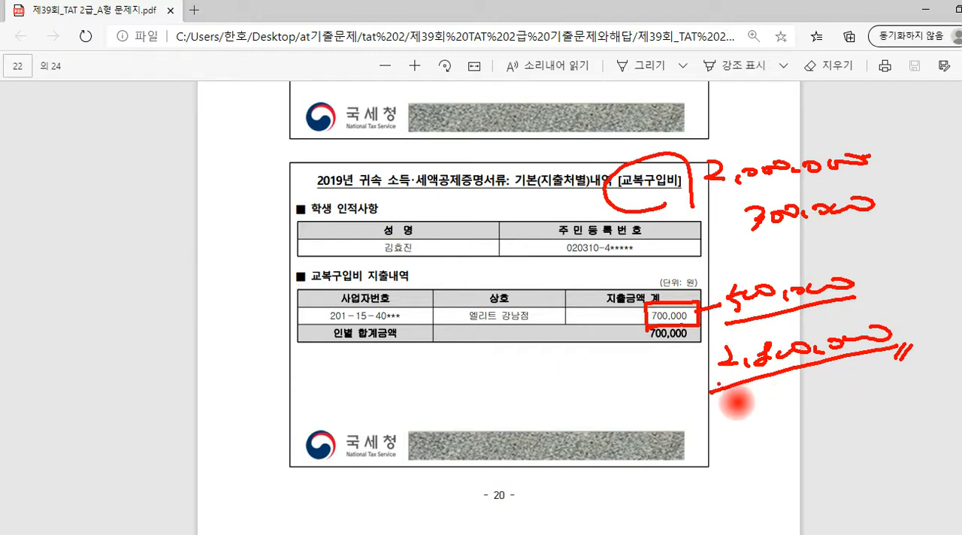
mouse_move(714, 392)
mouse_down()
mouse_move(702, 368)
mouse_move(797, 319)
mouse_move(890, 300)
mouse_move(761, 389)
mouse_up()
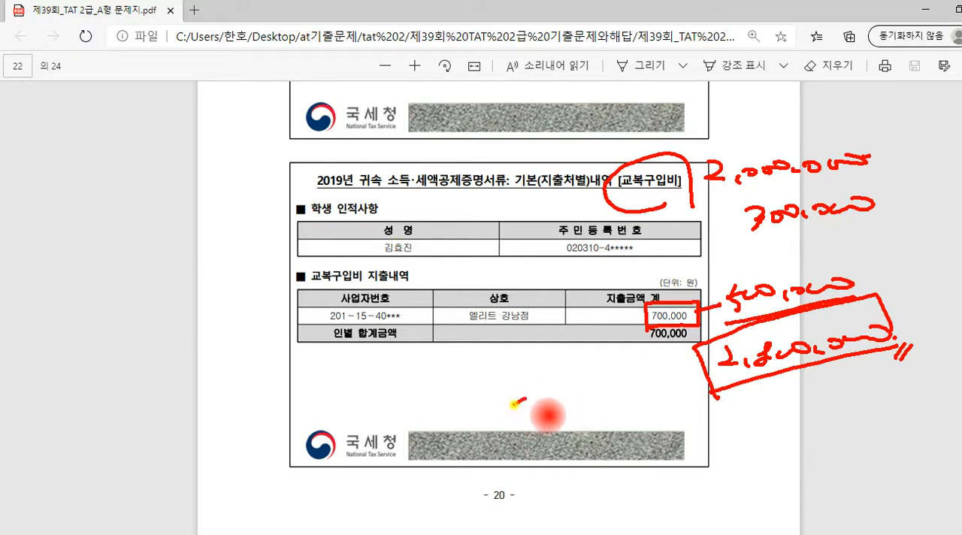
Write 3,000,000 below the 교복구입비 table, circle it, and clear all the pen marks from the page
click(549, 412)
mouse_move(513, 401)
mouse_down()
mouse_move(530, 419)
mouse_move(623, 391)
mouse_move(651, 410)
mouse_move(504, 400)
mouse_move(691, 429)
mouse_move(481, 442)
mouse_move(656, 370)
mouse_move(680, 432)
mouse_up()
click(659, 408)
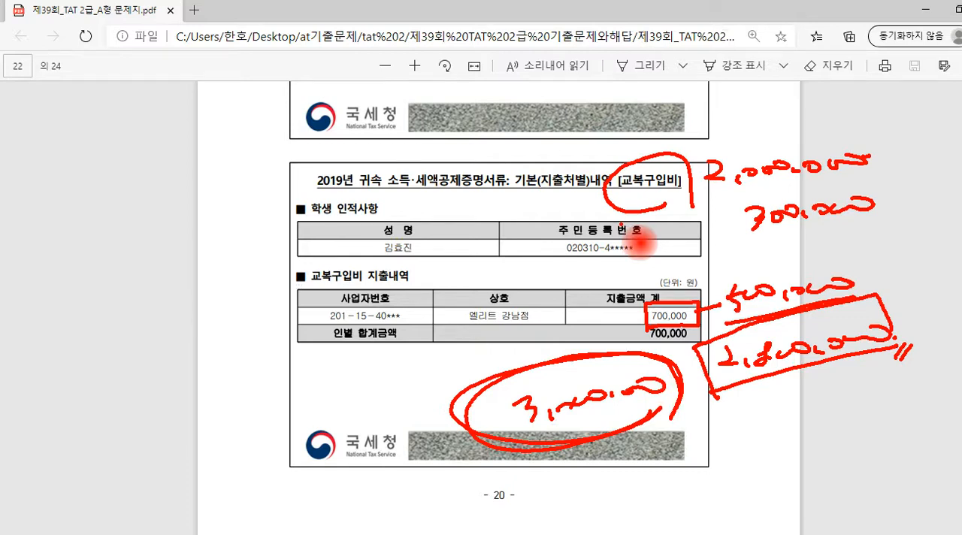
key(Escape)
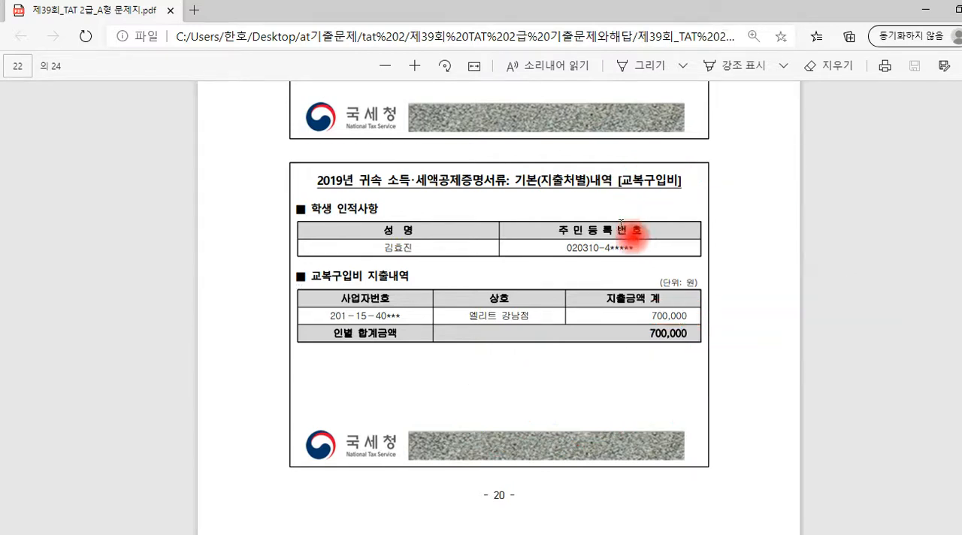
Check where 평가문제 says to enter the 교육비세액공제, and show the 교육비 columns of employee 1003's 소득공제 in the payroll program
scroll(621, 222, up, 15)
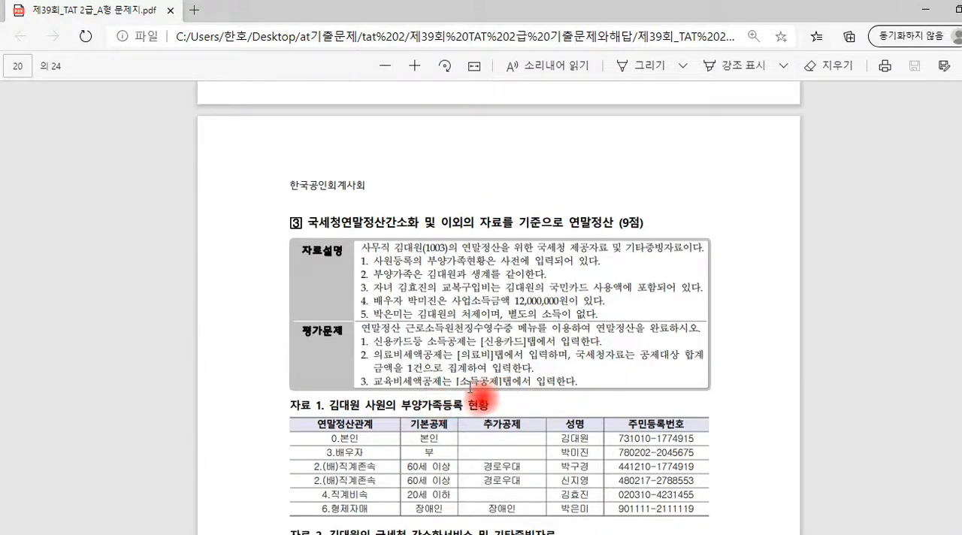
drag(461, 384, 489, 388)
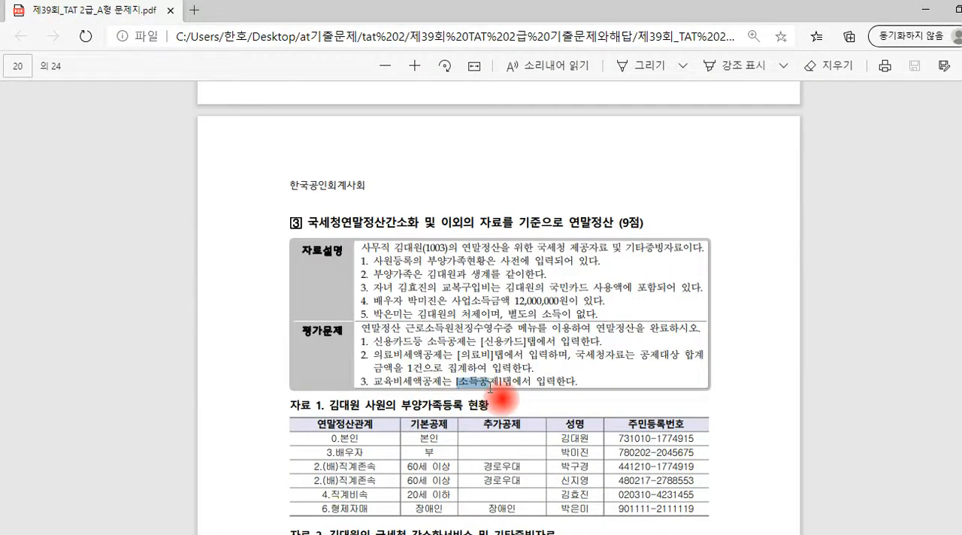
key(alt+Tab)
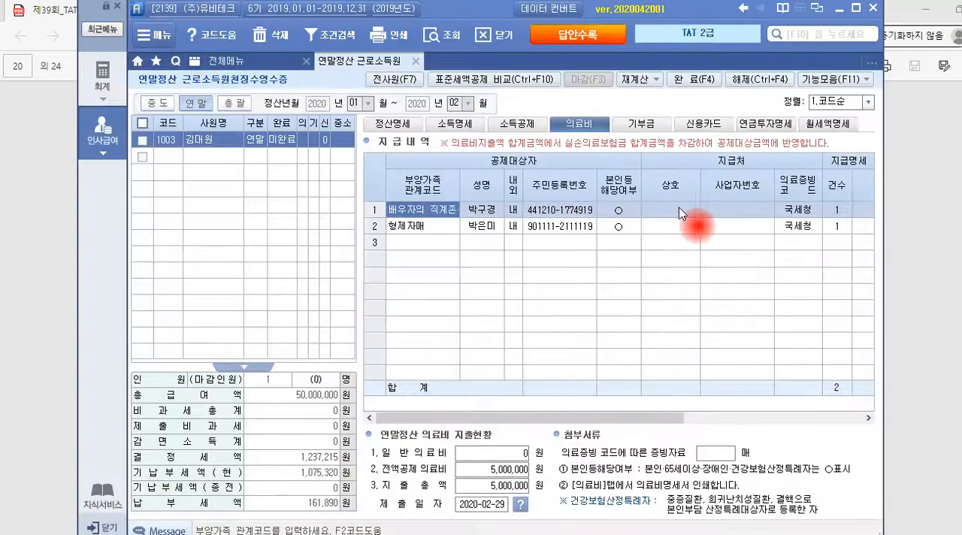
click(526, 124)
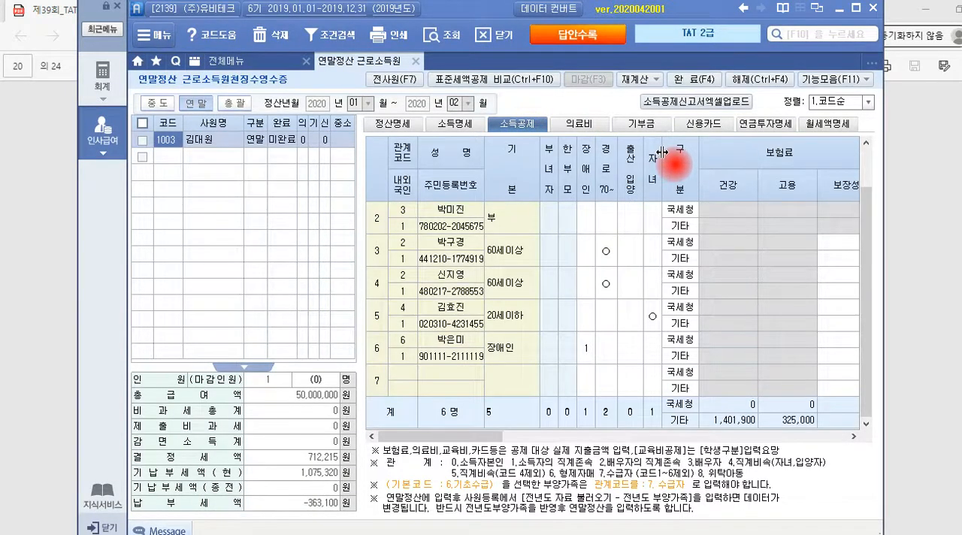
drag(486, 443, 694, 443)
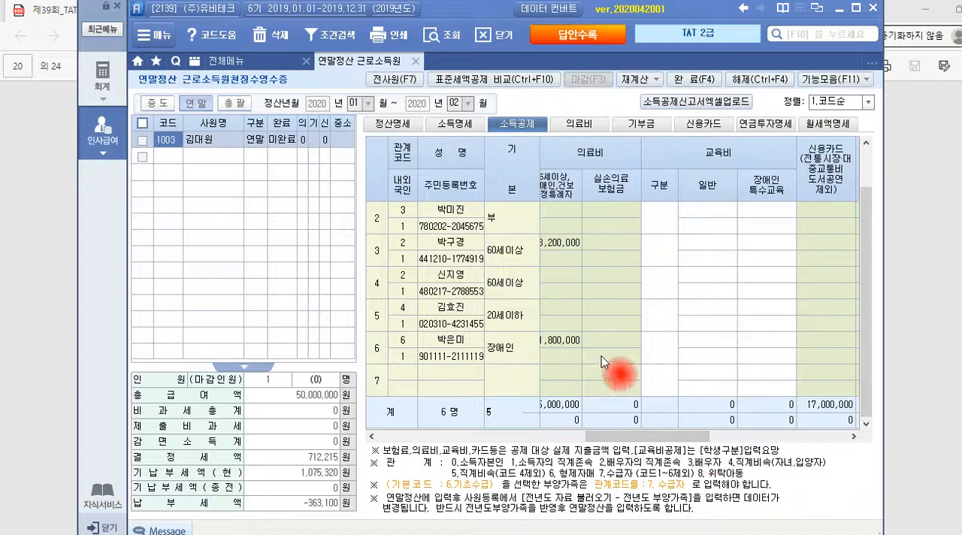
Set the 교육비 구분 to 초중고 and the 국세청 일반 amount to 2,800,000 for the 20세이하 child
click(466, 310)
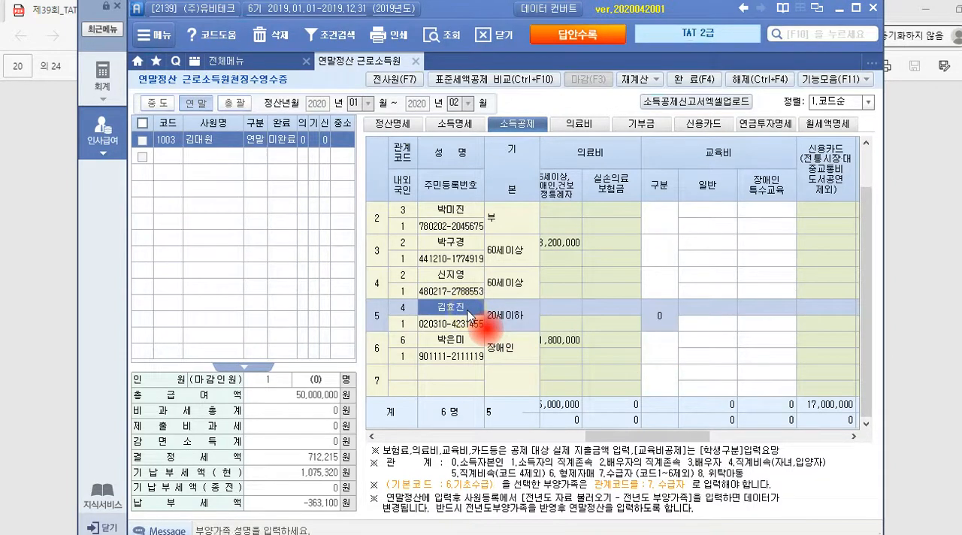
click(706, 307)
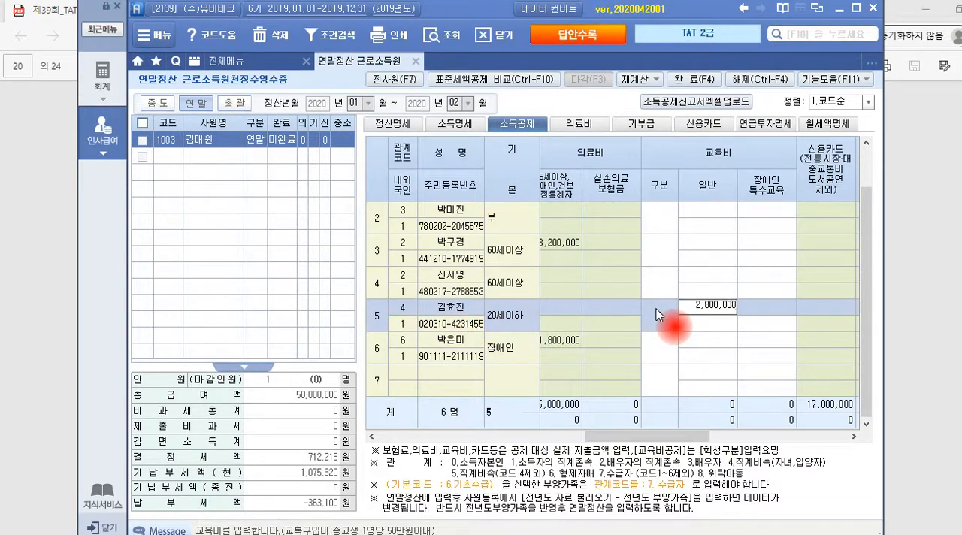
text(2800000)
key(Return)
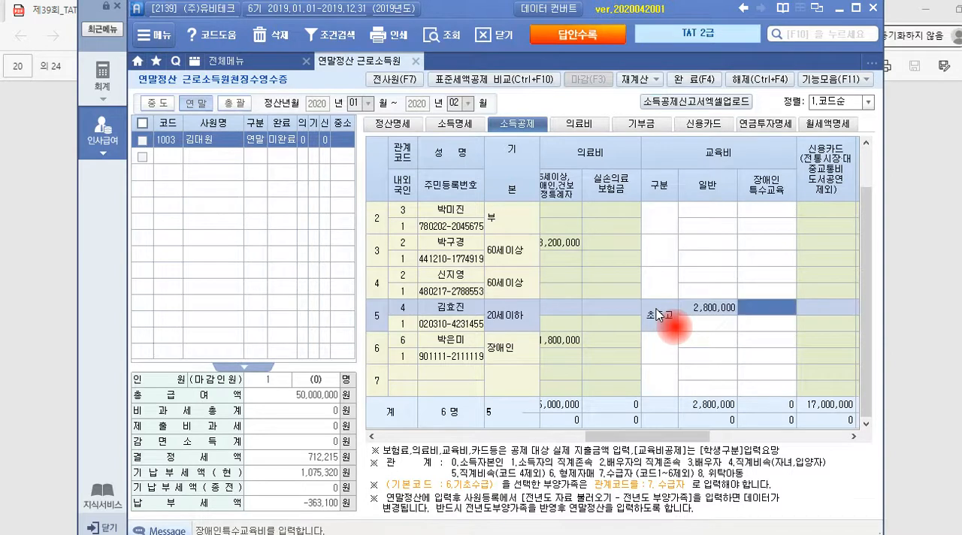
click(719, 311)
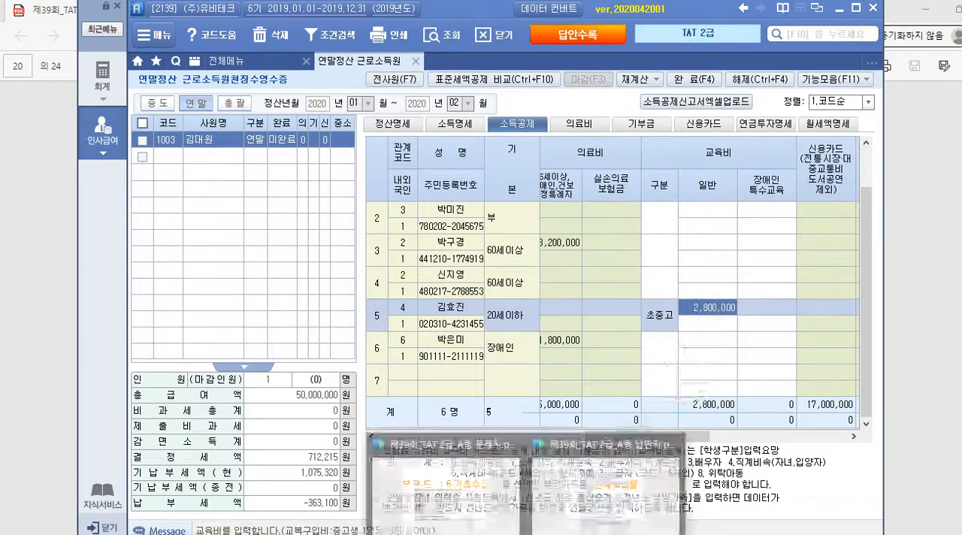
Open the answer PDF and examine the note about entering 의료증빙코드 as 기타 under 의료비 세액공제
click(584, 481)
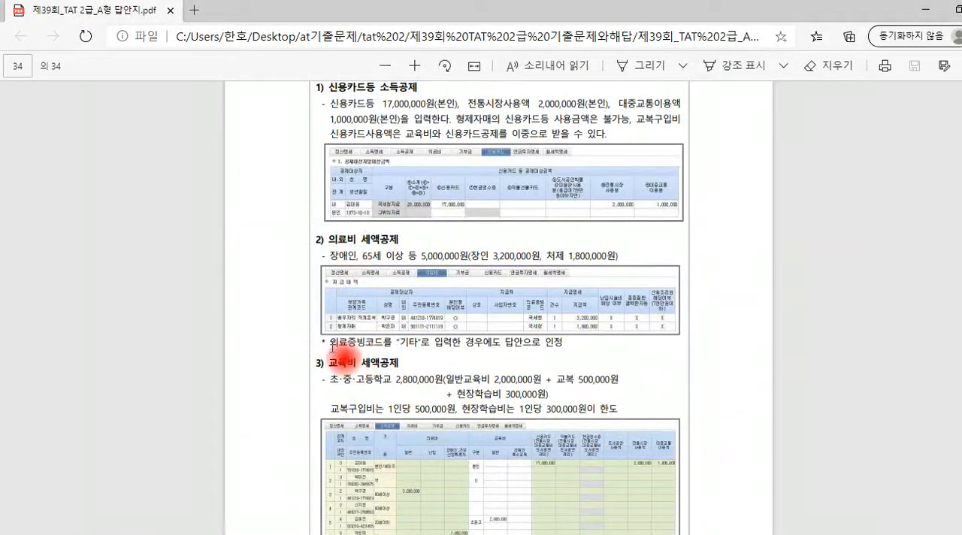
drag(333, 348, 343, 365)
click(408, 343)
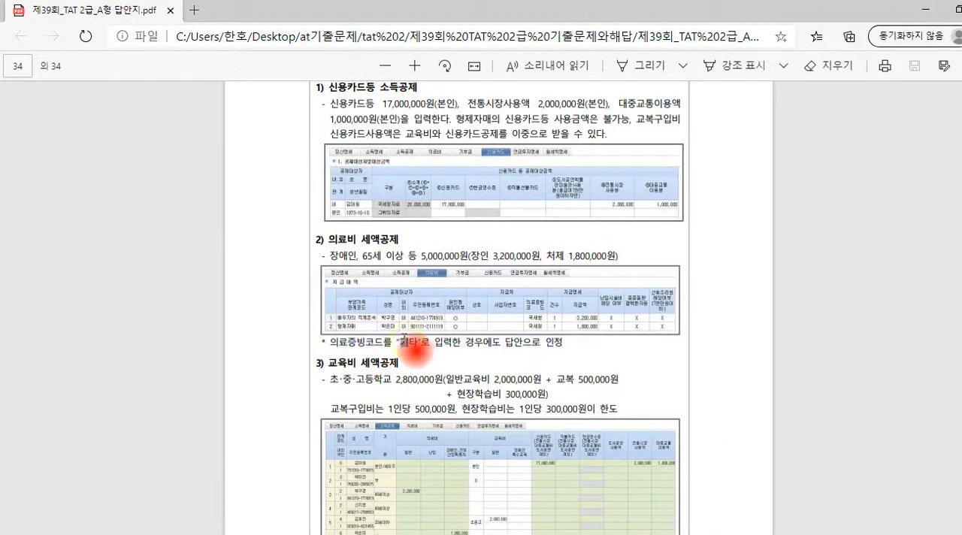
double_click(404, 342)
drag(508, 345, 565, 344)
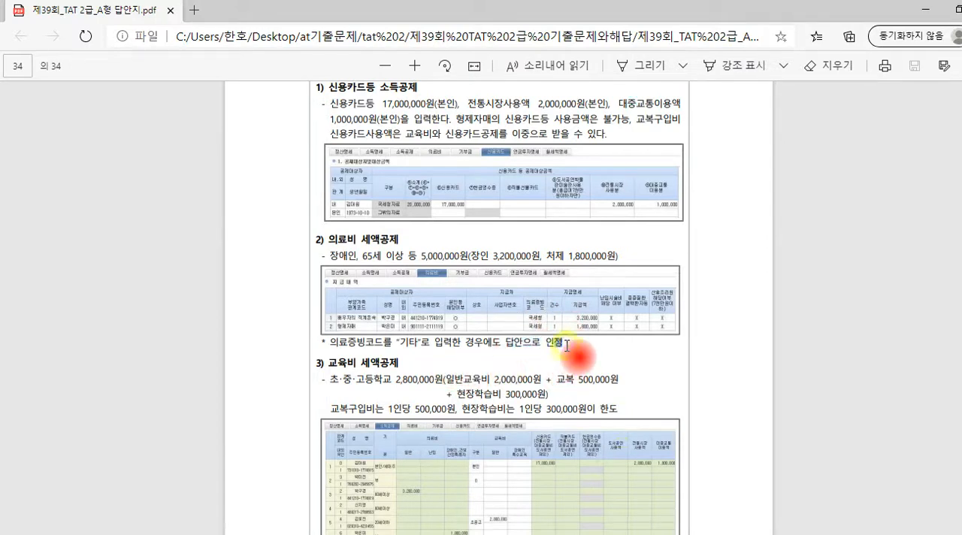
click(571, 348)
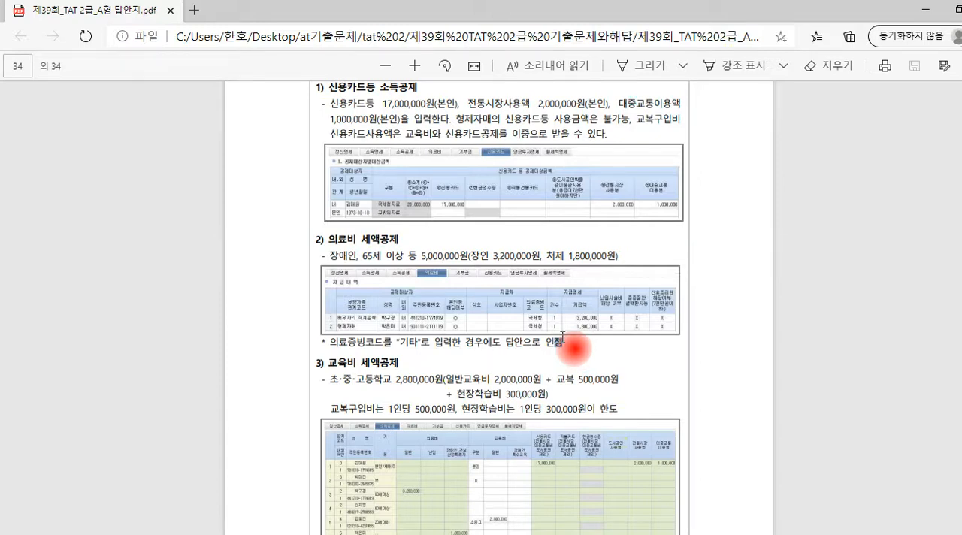
drag(562, 336, 647, 332)
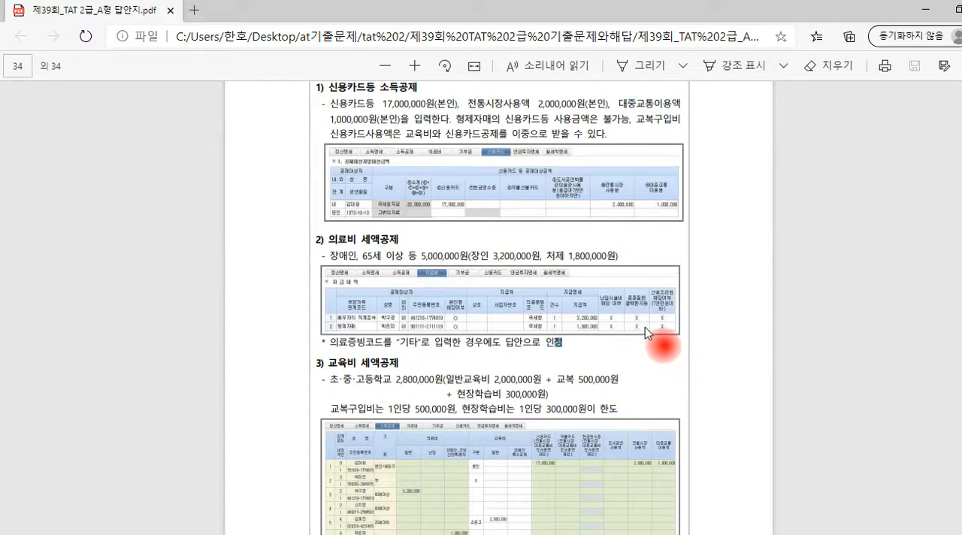